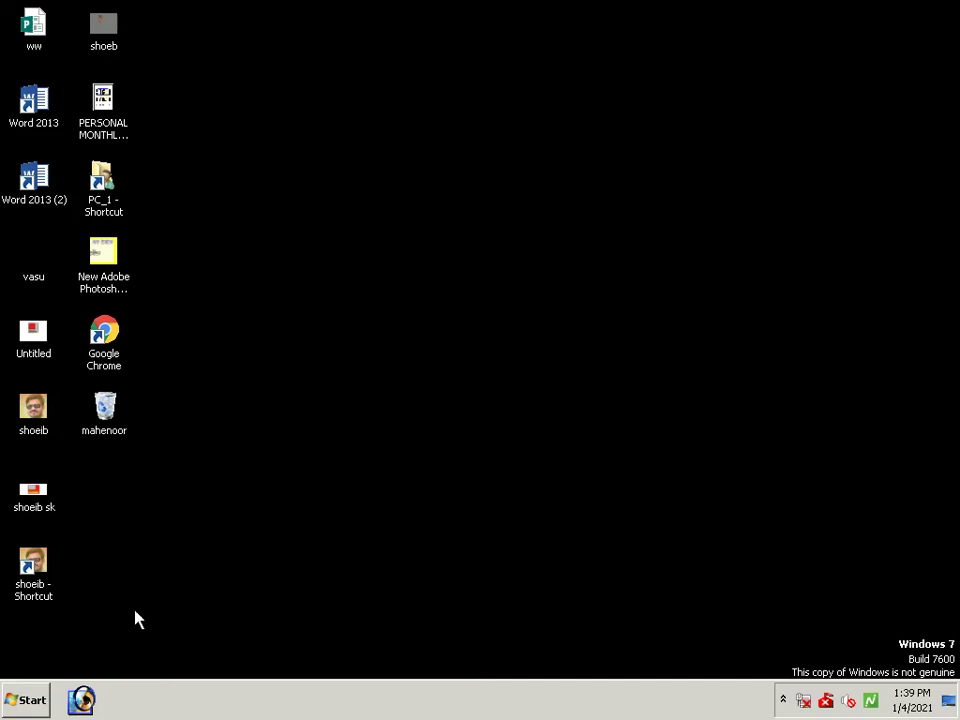
- Launch Word 2013 from the Start menu, dismiss activation, and create a blank document
click(26, 700)
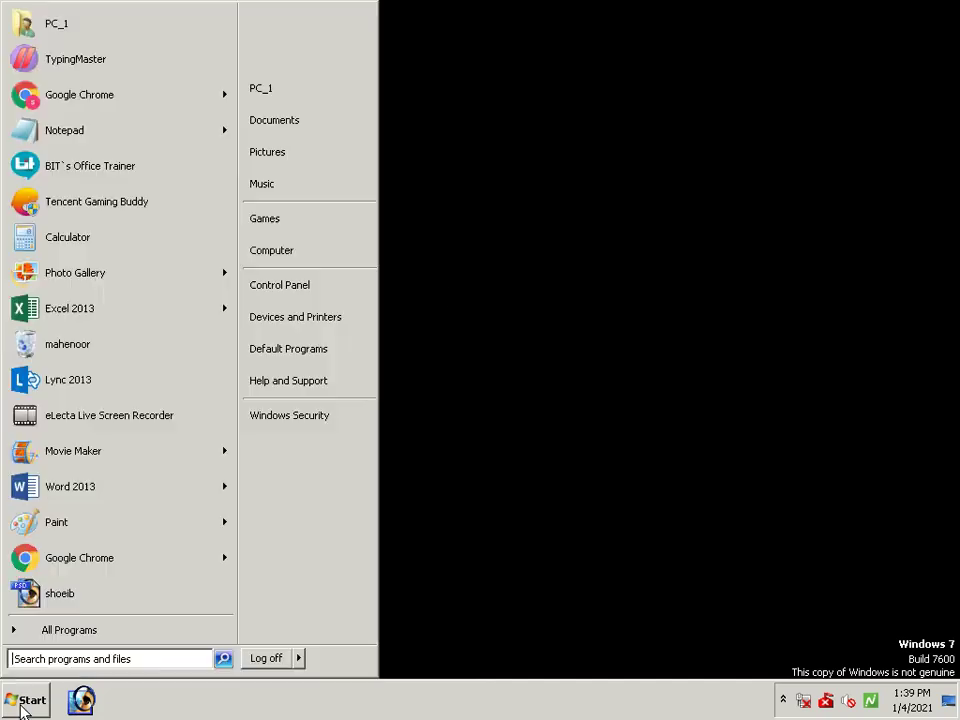
click(64, 485)
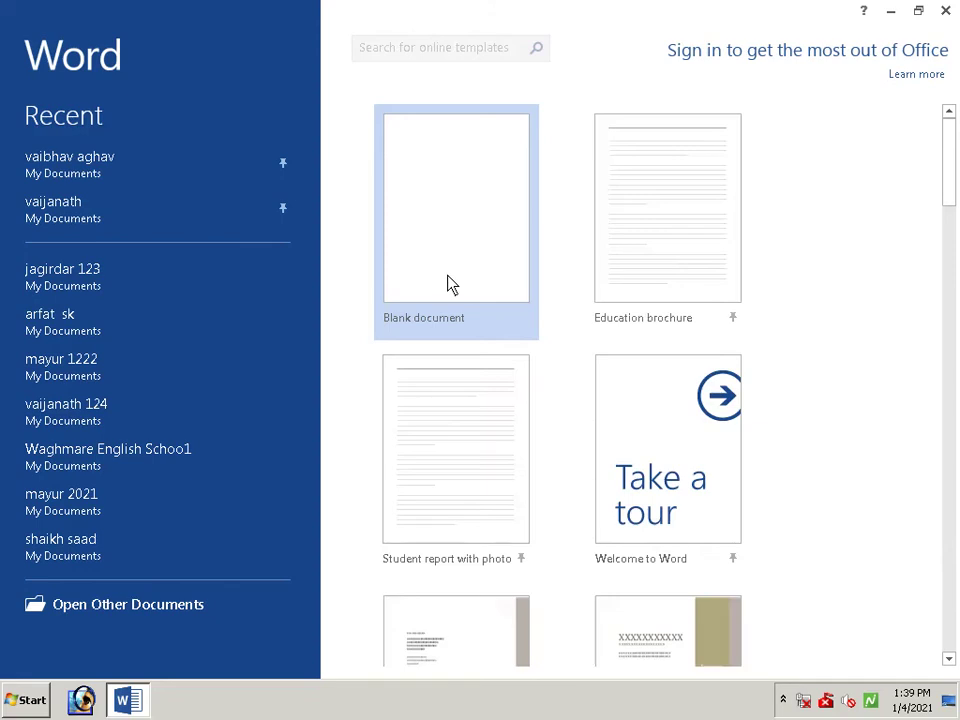
click(702, 145)
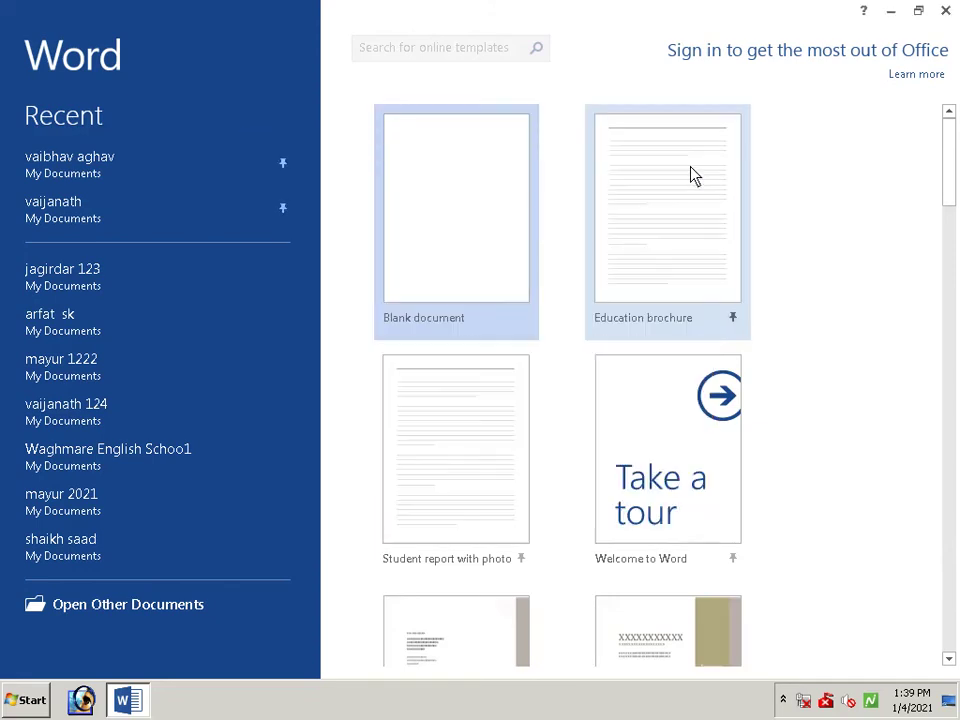
click(447, 202)
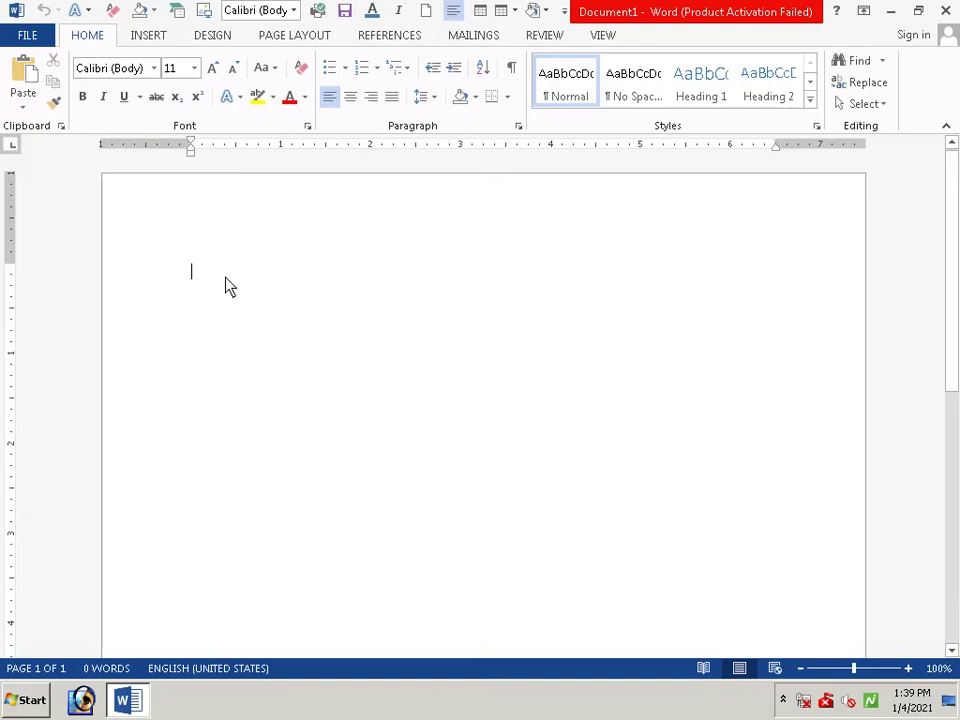
- Set the font size to 18 and type 'SHREE INFOTECH COMPUTER'
click(195, 68)
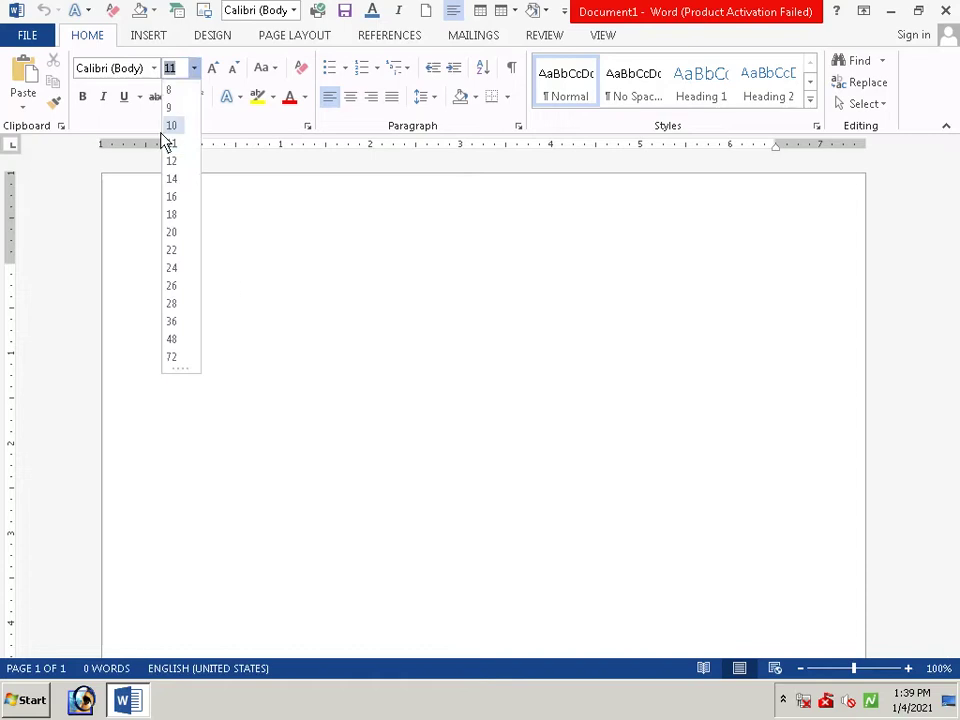
click(172, 218)
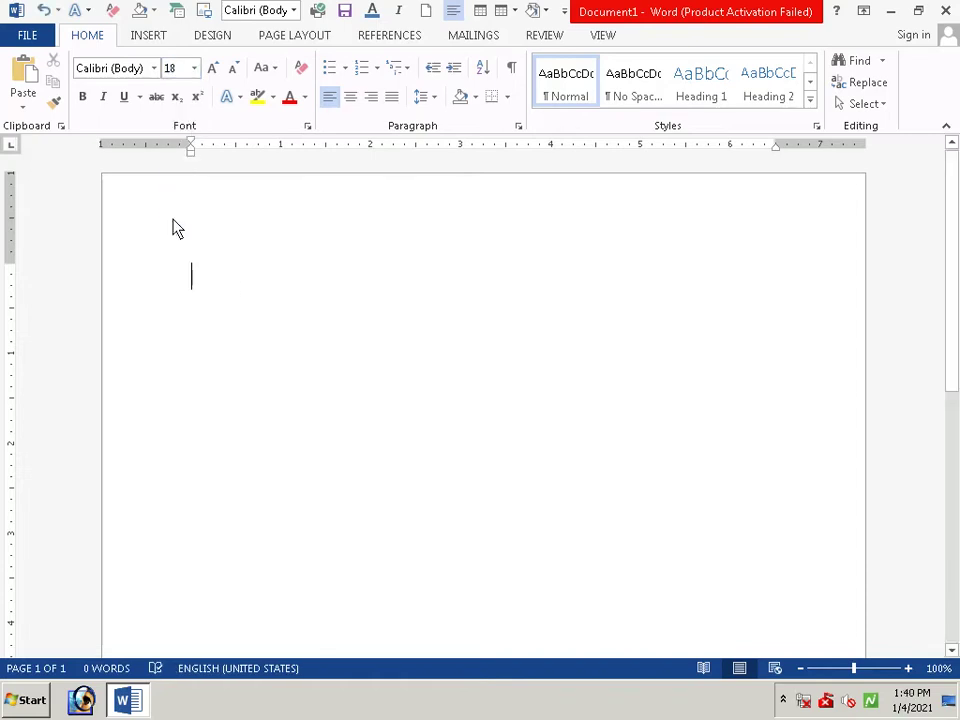
text(S)
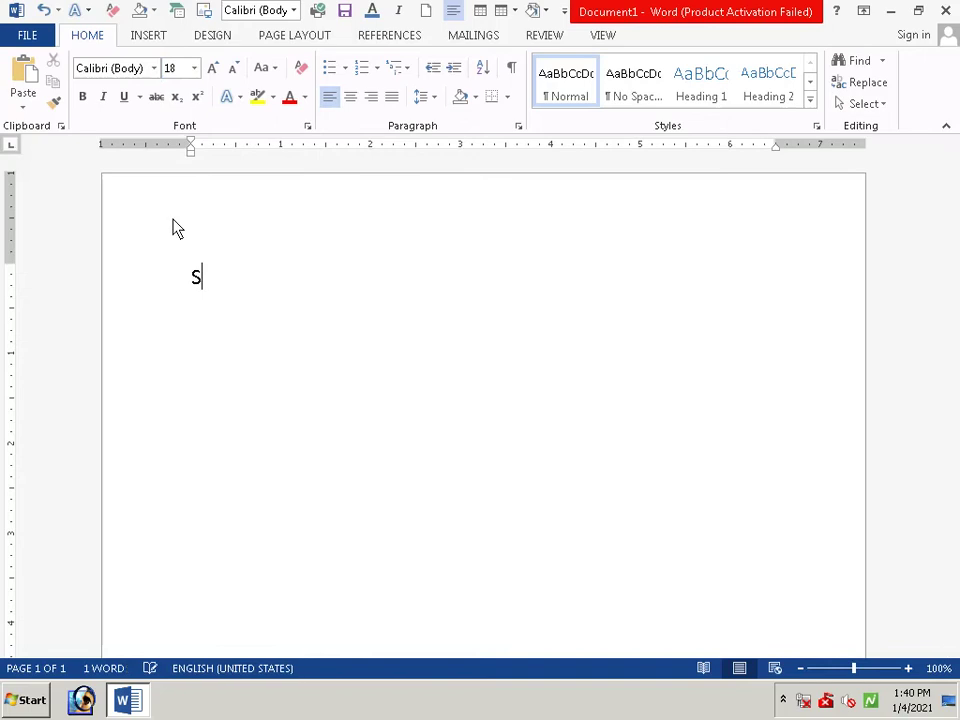
text(H)
text(R)
text(EE )
text(I)
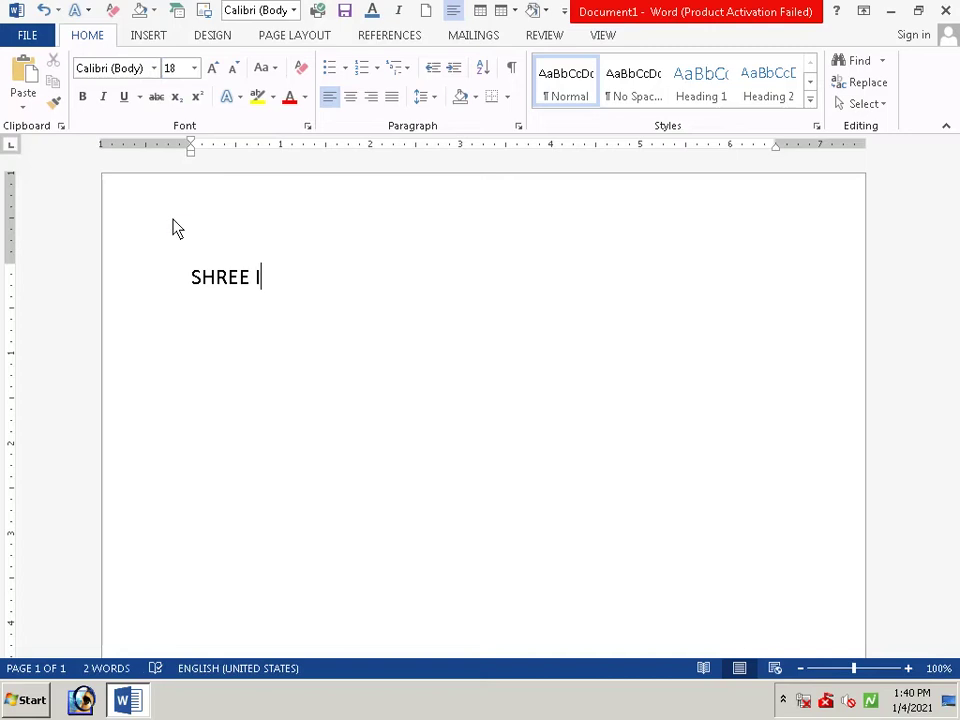
text(NF)
text(O)
text(TE)
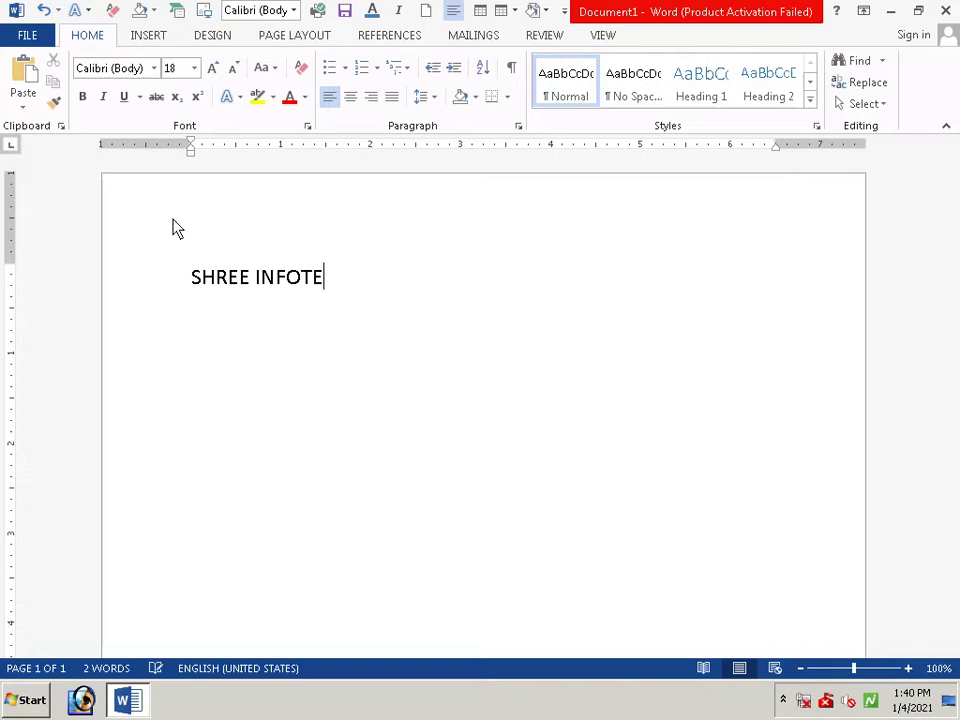
text(C)
text(H )
text(CO)
text(MPU)
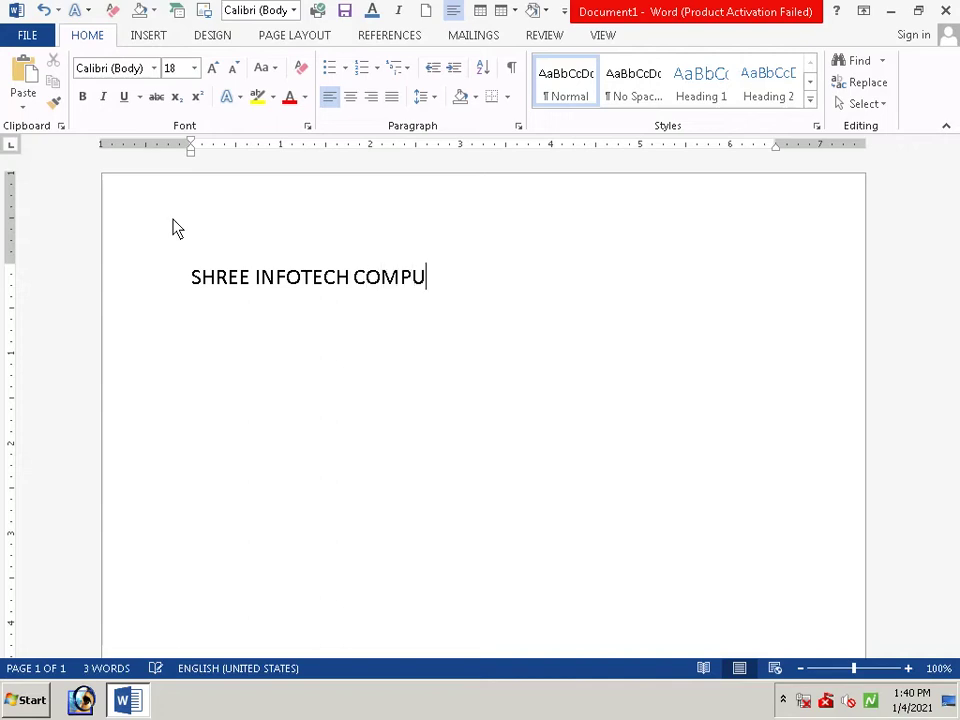
text(TER)
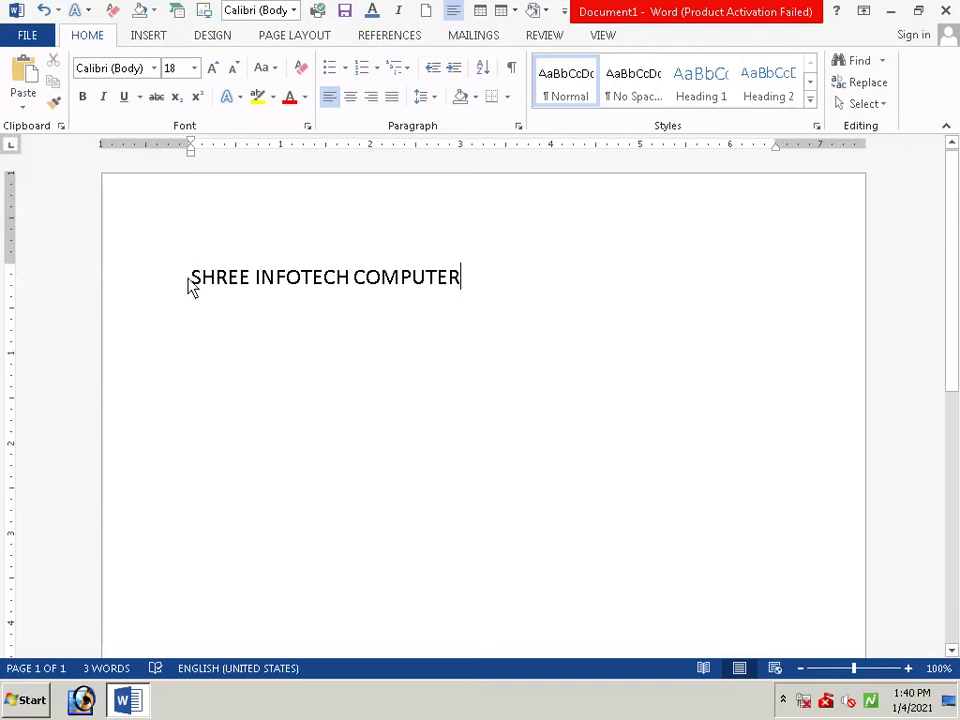
- Centre the heading, enlarge it to 36 pt, and apply the orange outline text effect
drag(189, 281, 414, 297)
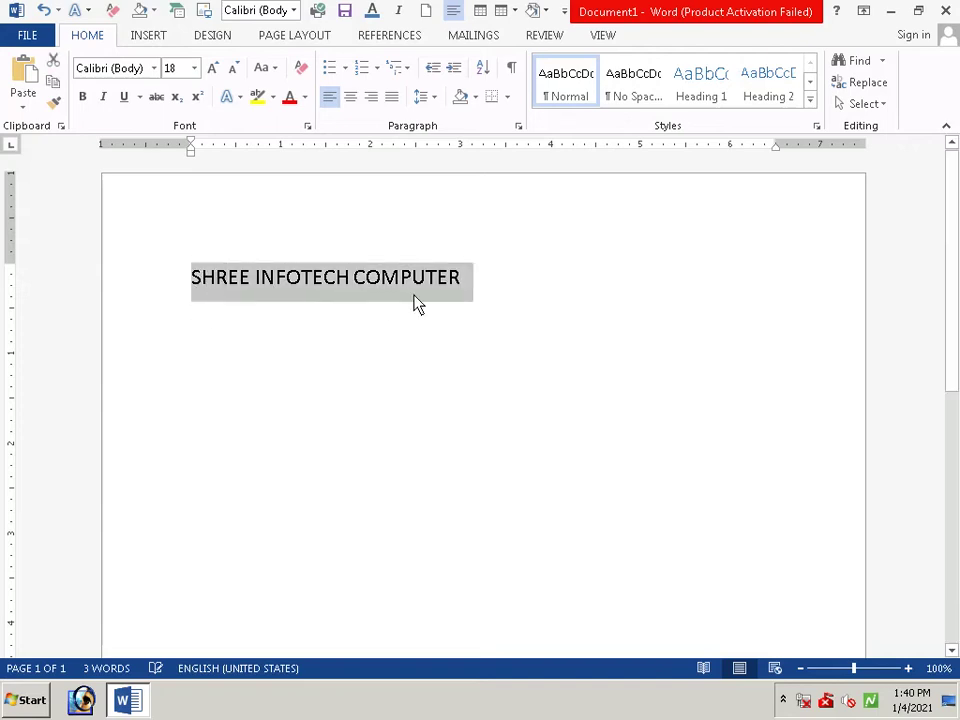
click(350, 98)
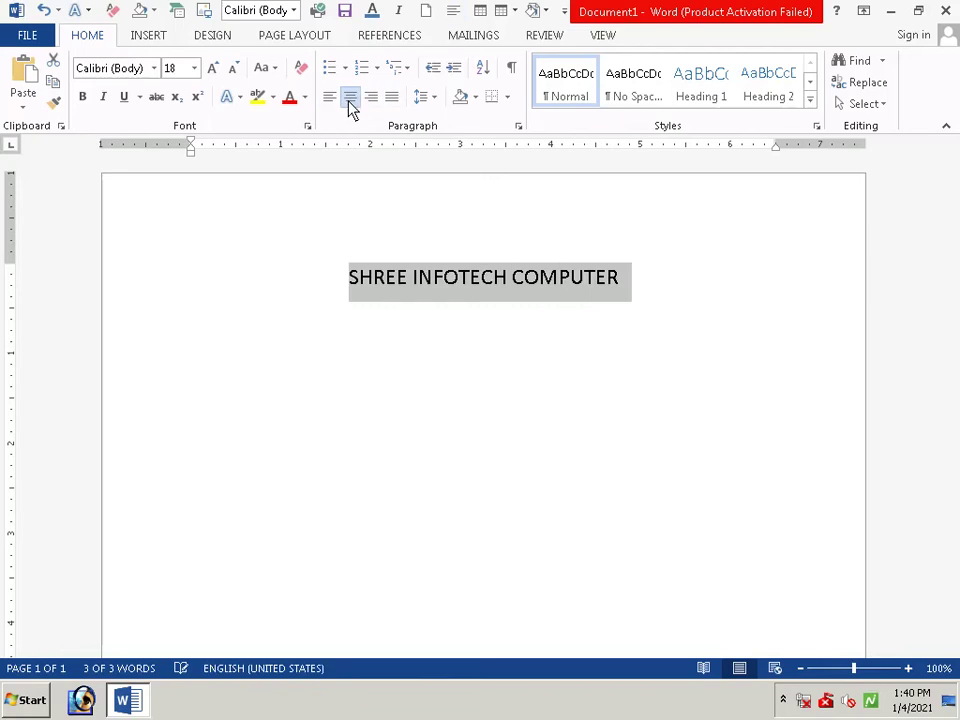
click(194, 69)
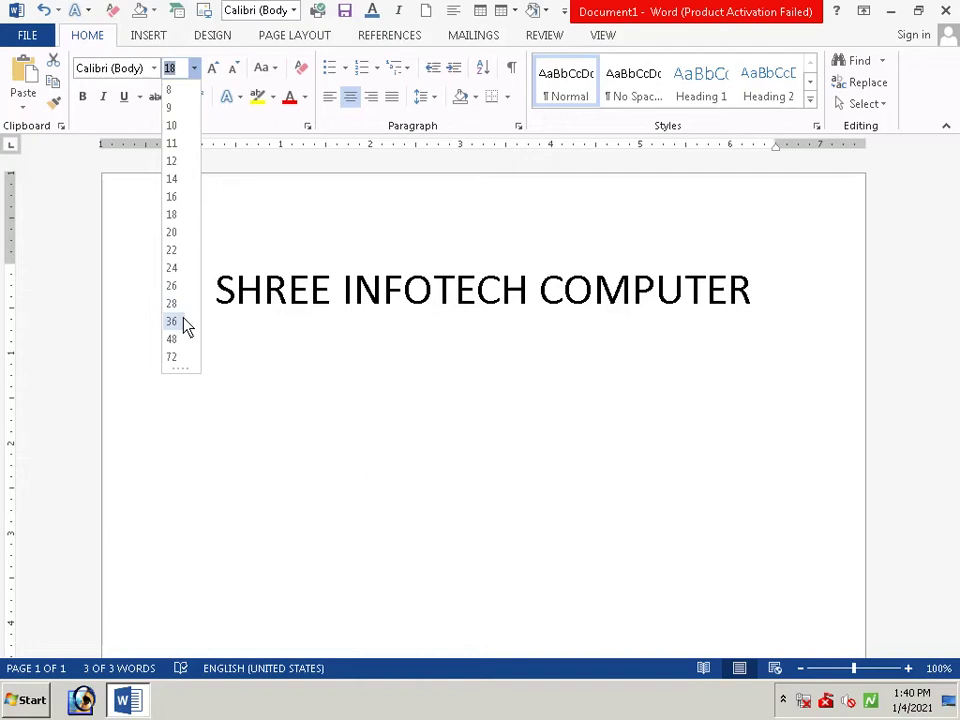
click(184, 325)
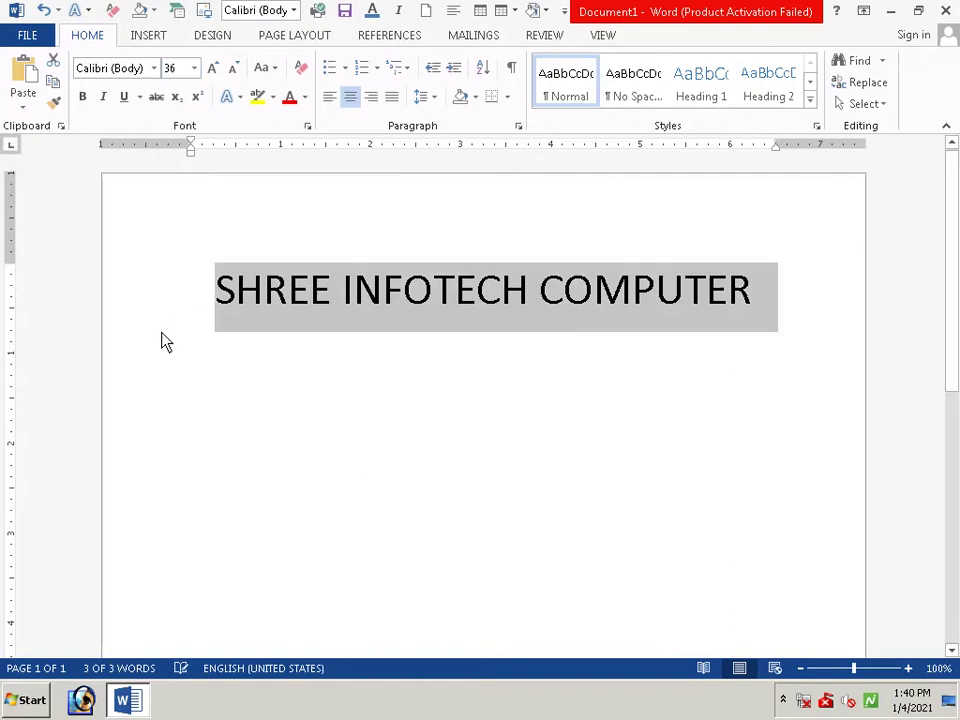
click(232, 97)
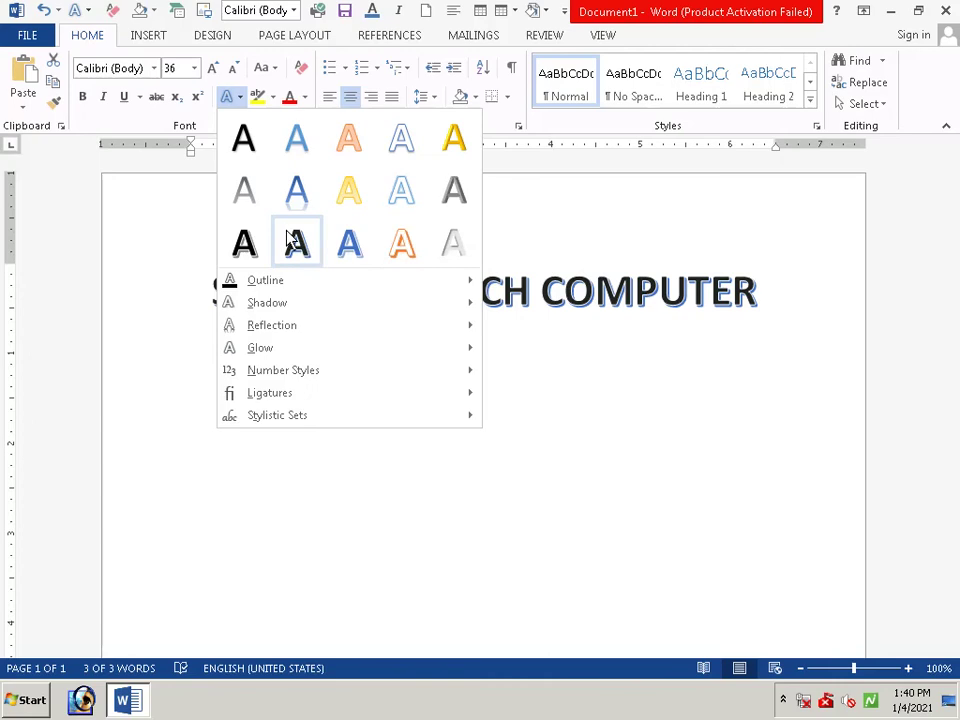
click(405, 253)
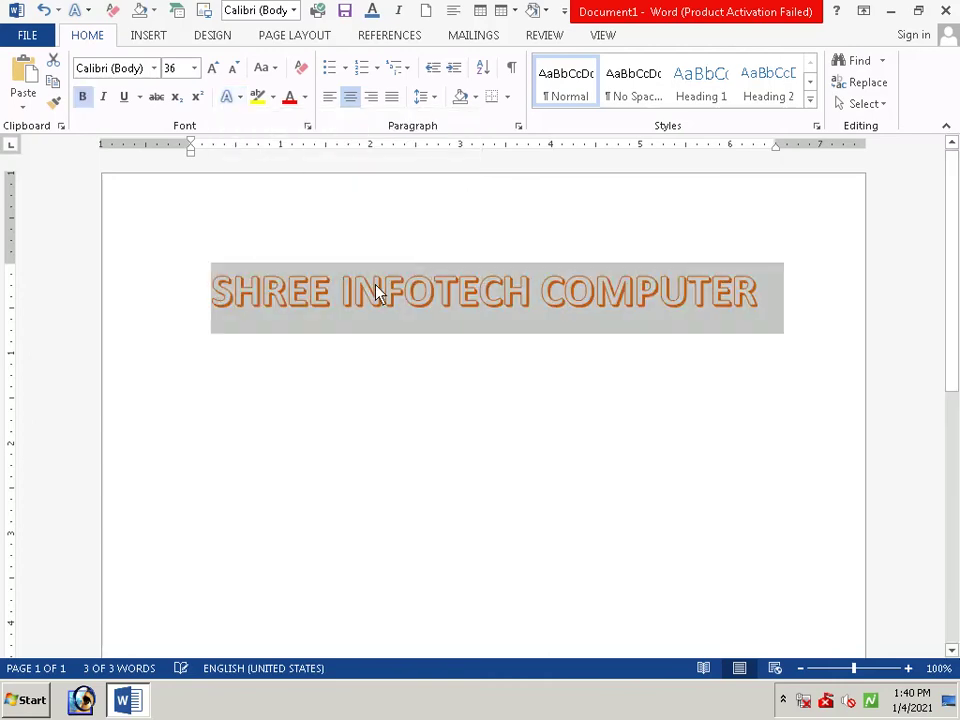
- Deselect the heading and start a new line after it
click(253, 375)
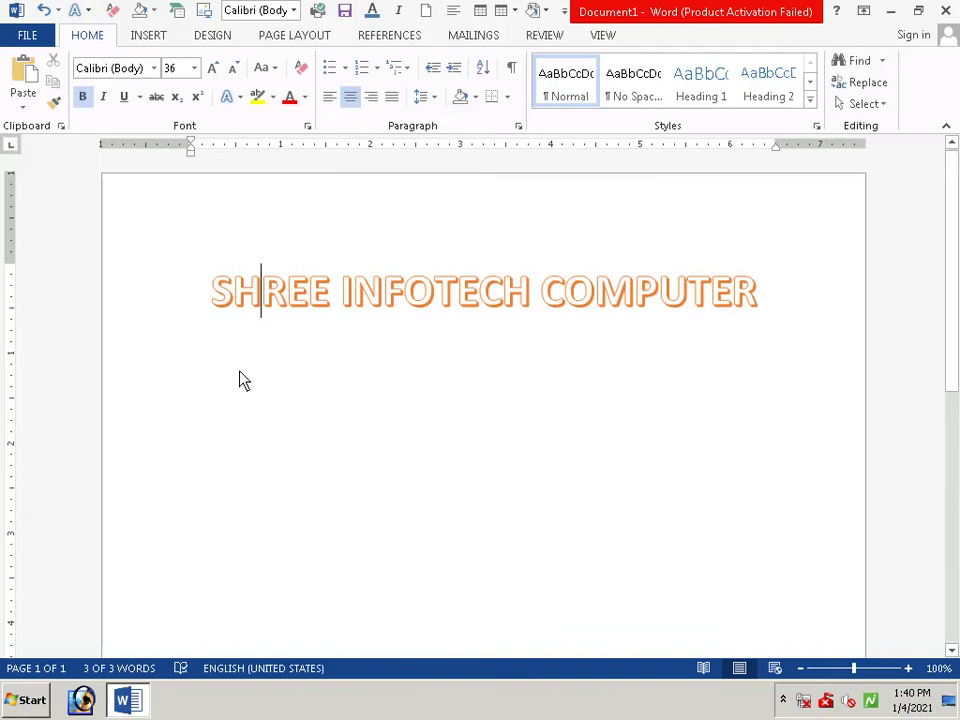
click(229, 390)
click(755, 310)
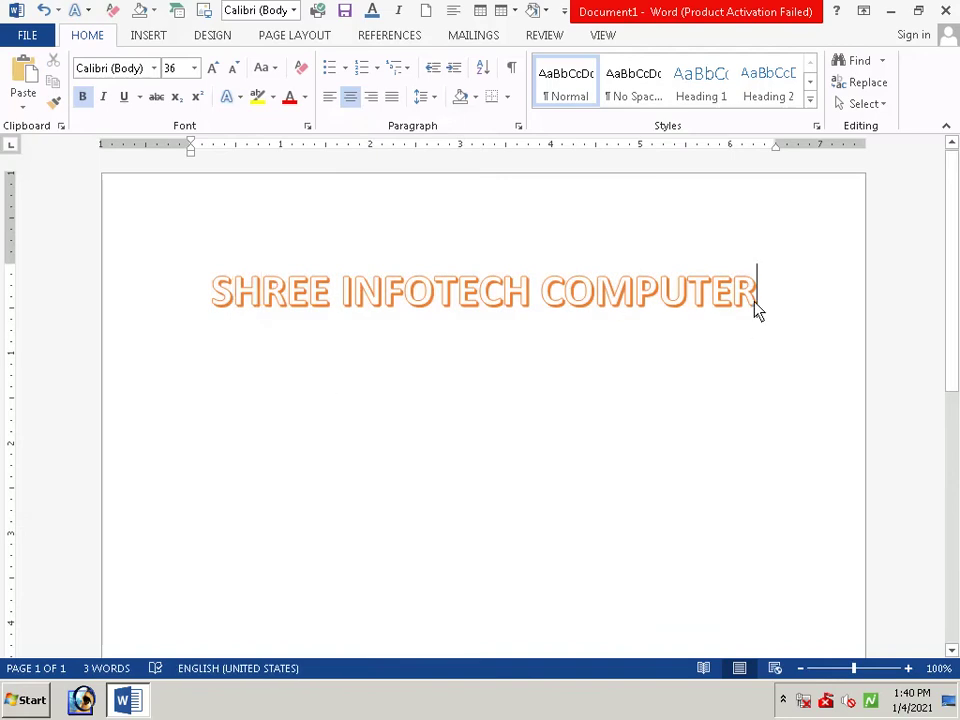
key(Return)
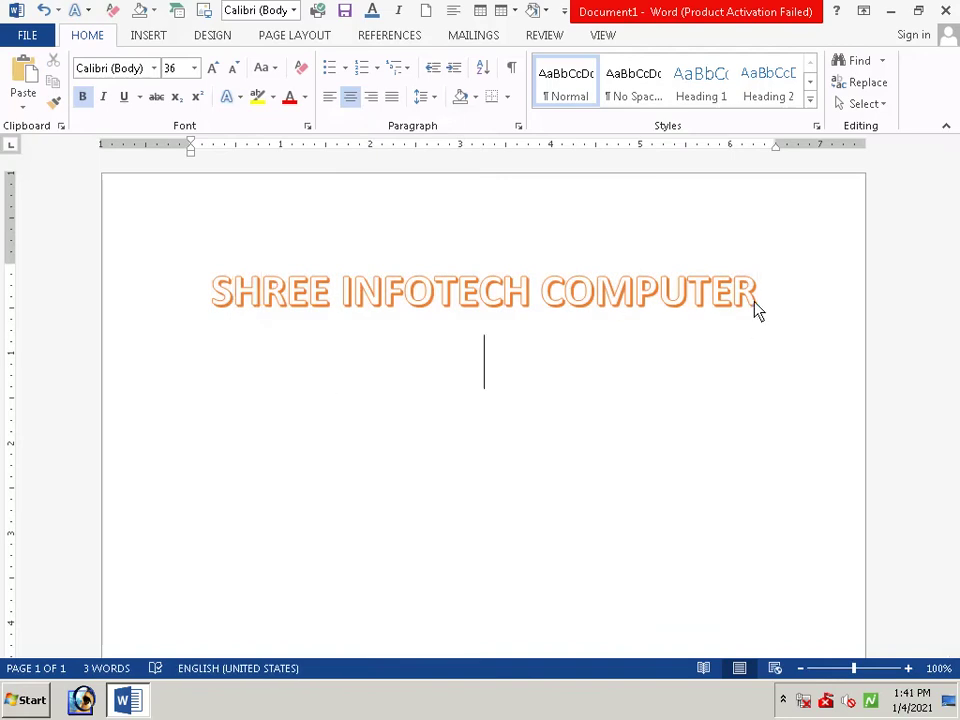
- Left-align the new line and draw a Down Ribbon shape below the heading
click(334, 94)
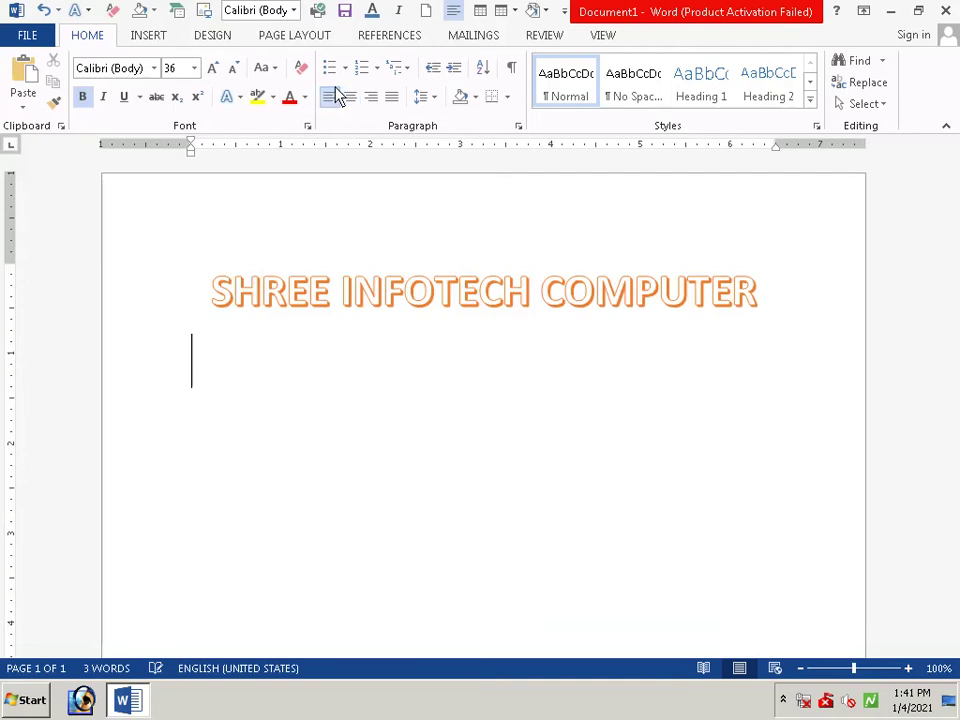
click(162, 38)
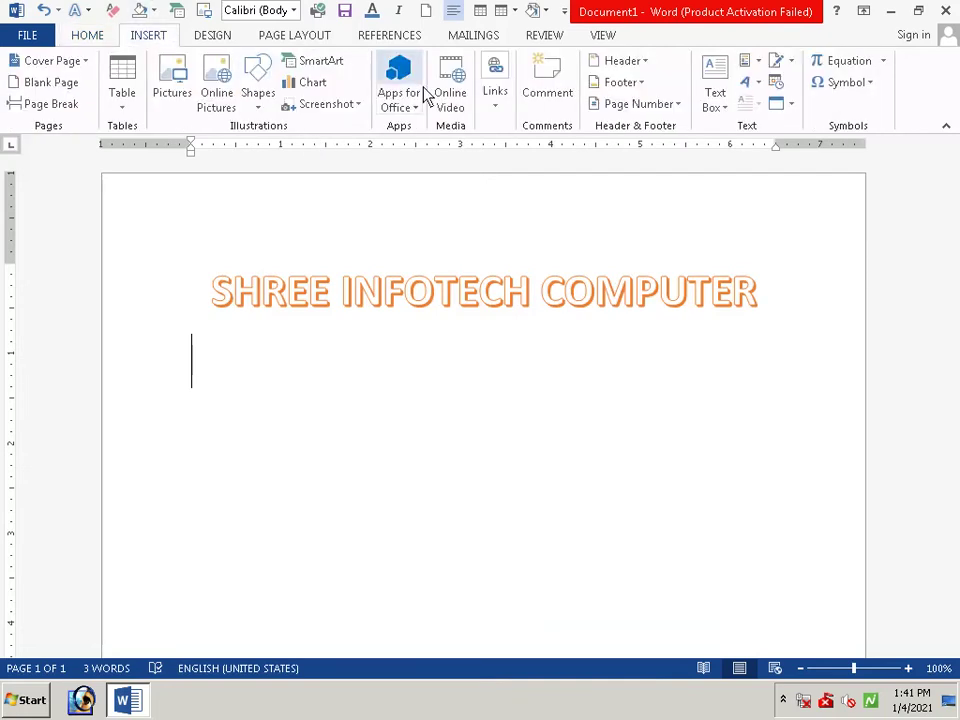
click(256, 80)
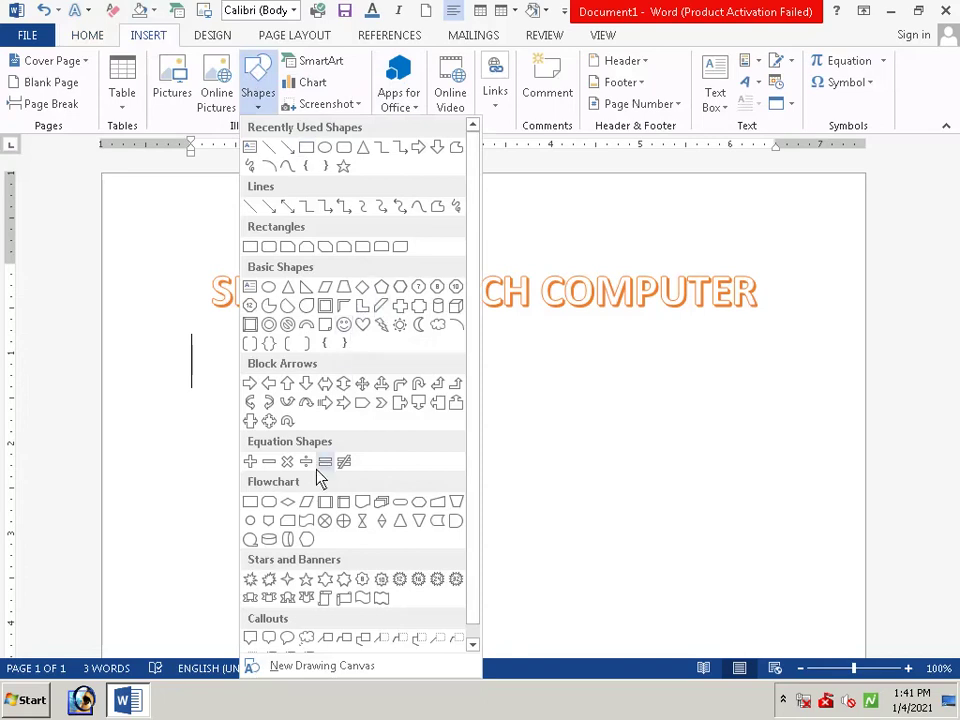
scroll(315, 480, down, 1)
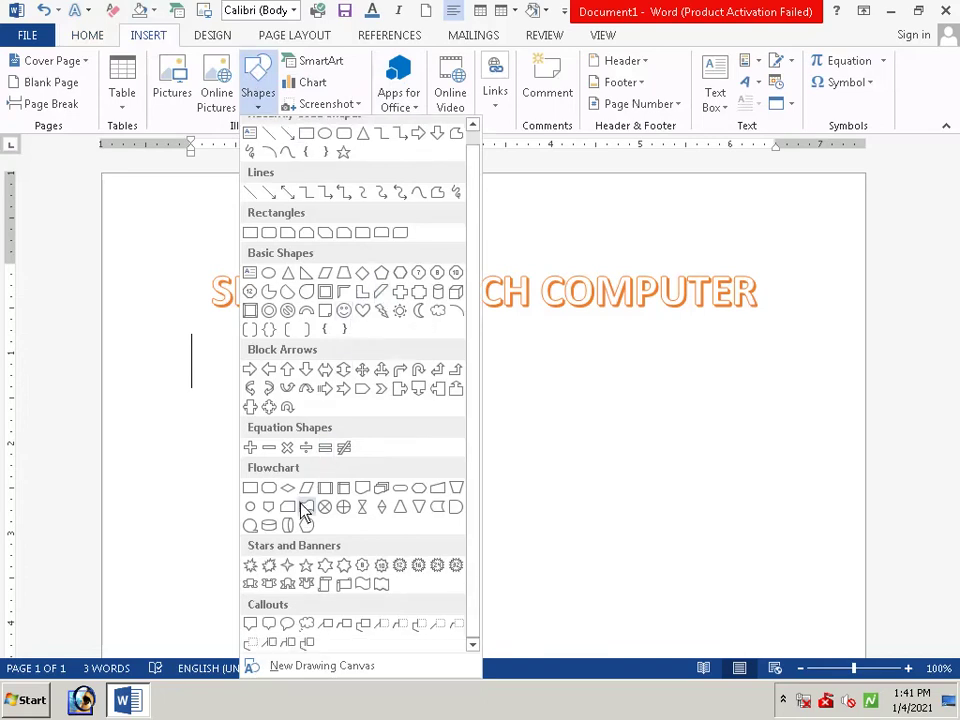
click(267, 590)
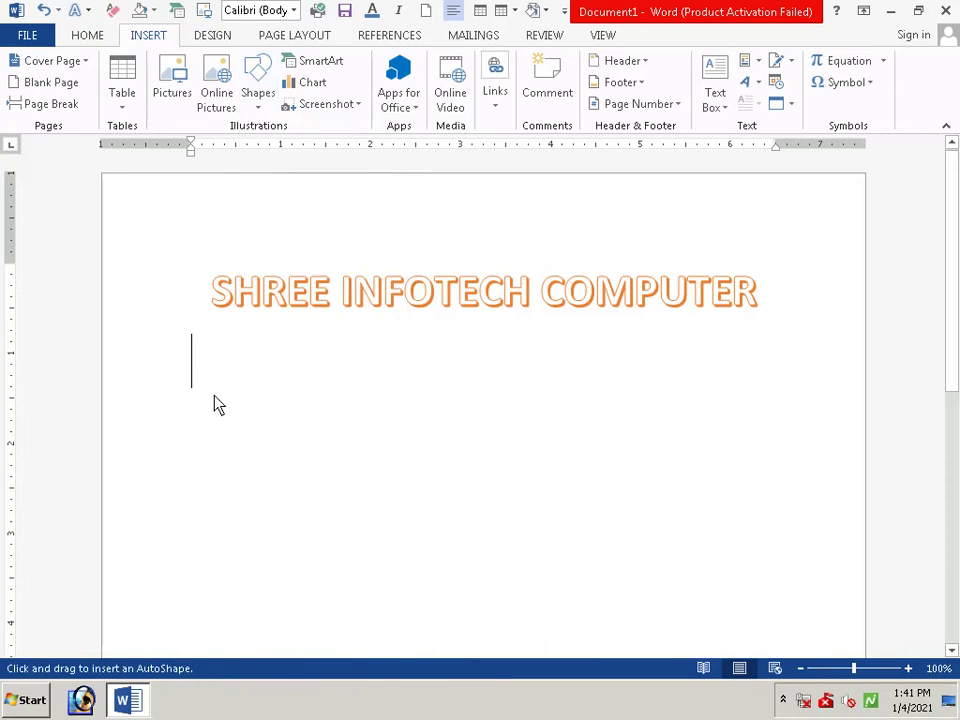
drag(212, 369, 470, 460)
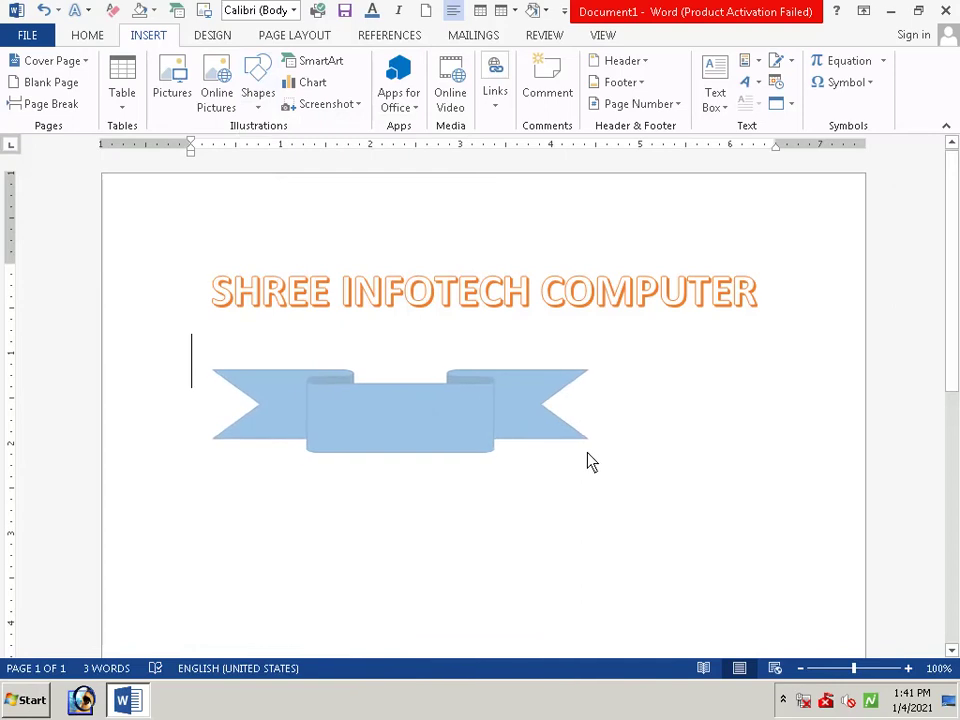
mouse_move(470, 460)
mouse_down()
mouse_move(653, 455)
mouse_move(240, 423)
mouse_move(222, 400)
mouse_up()
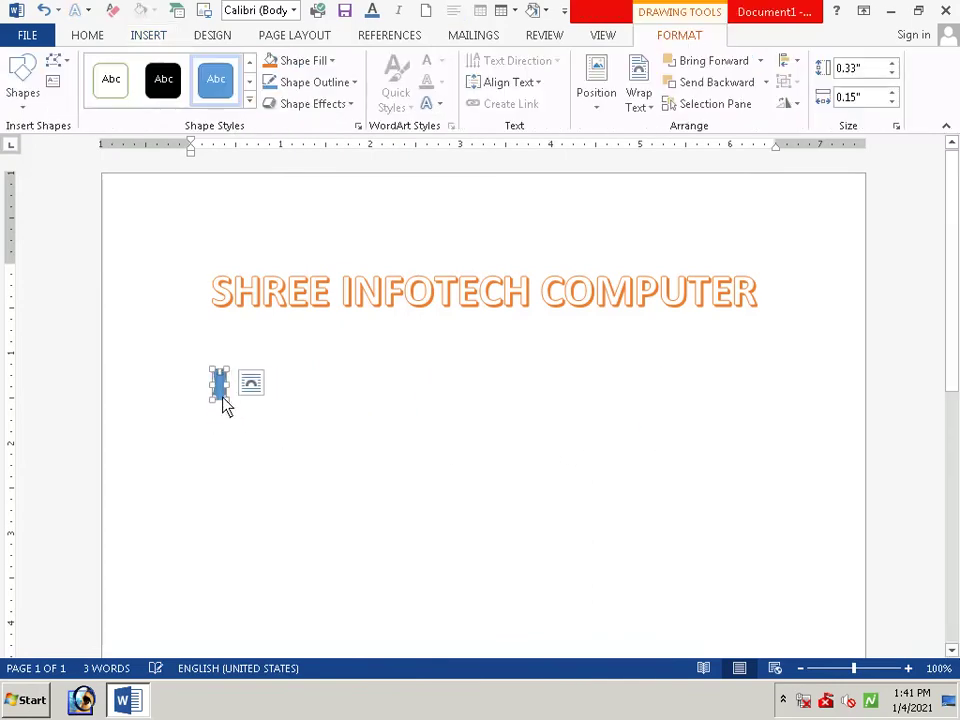
- Cut the ribbon shape away and add two blank lines
right_click(222, 400)
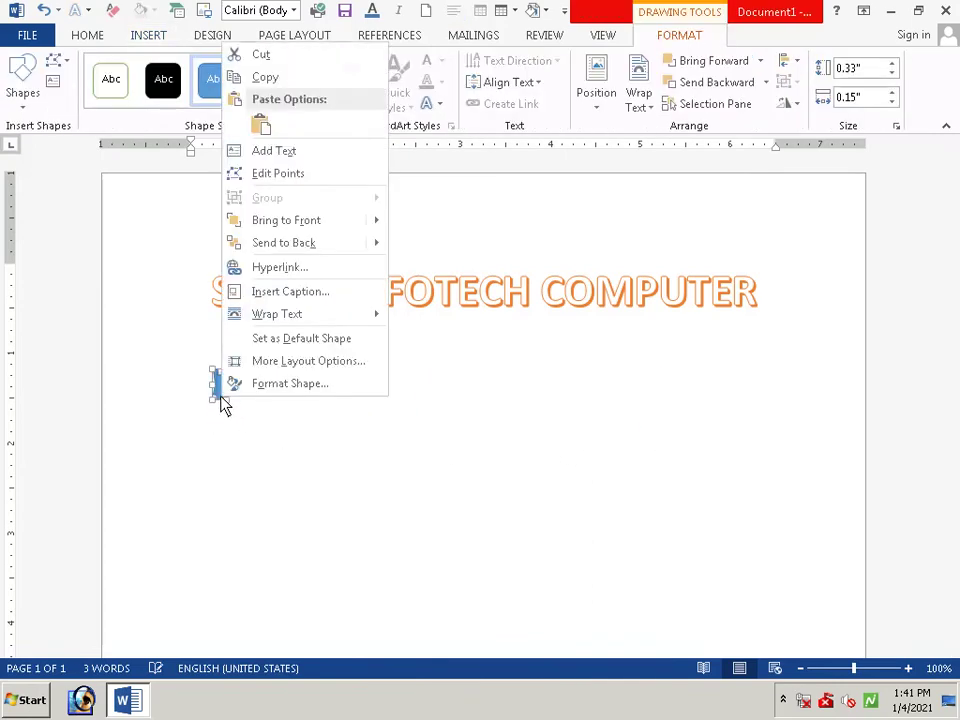
click(294, 58)
key(Return)
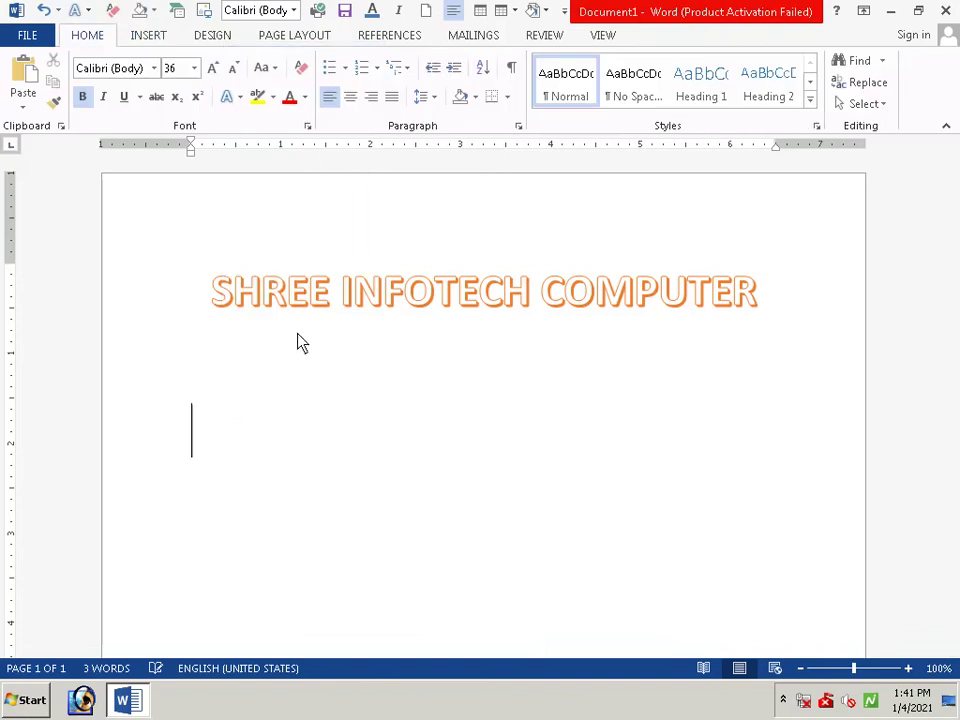
key(Return)
key(Return)
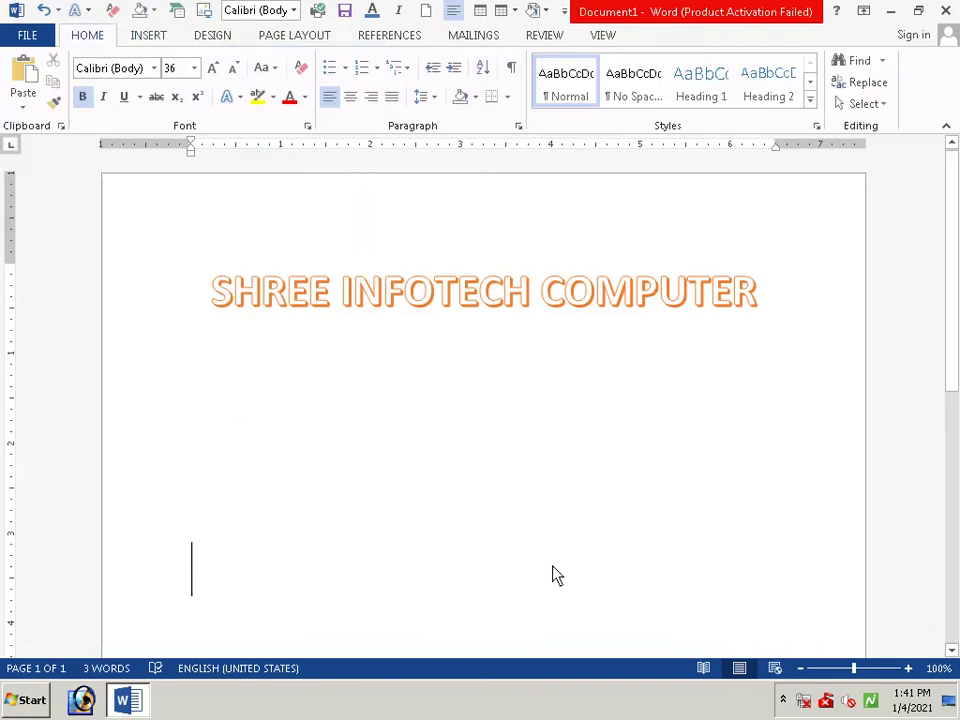
- Insert a ribbon banner shape below the heading and stretch it wider
click(156, 37)
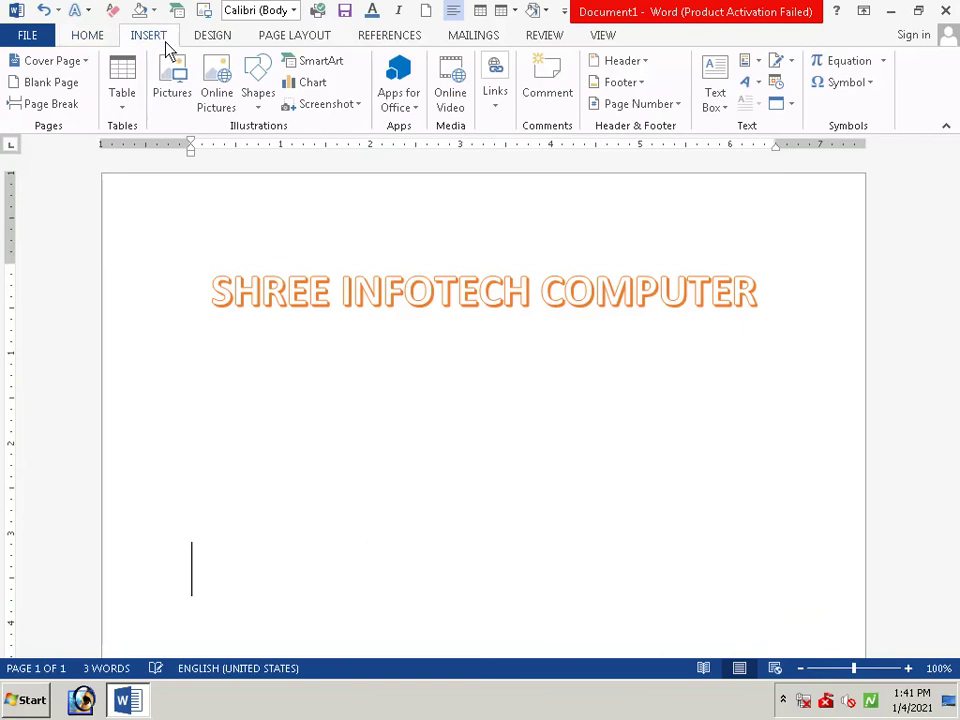
click(257, 92)
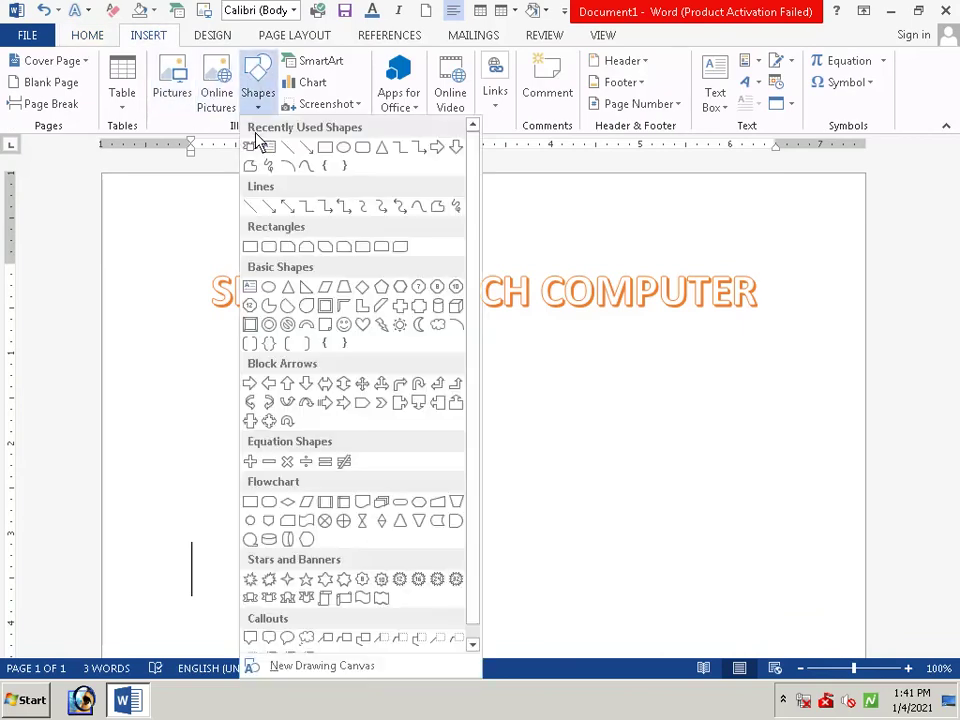
click(275, 601)
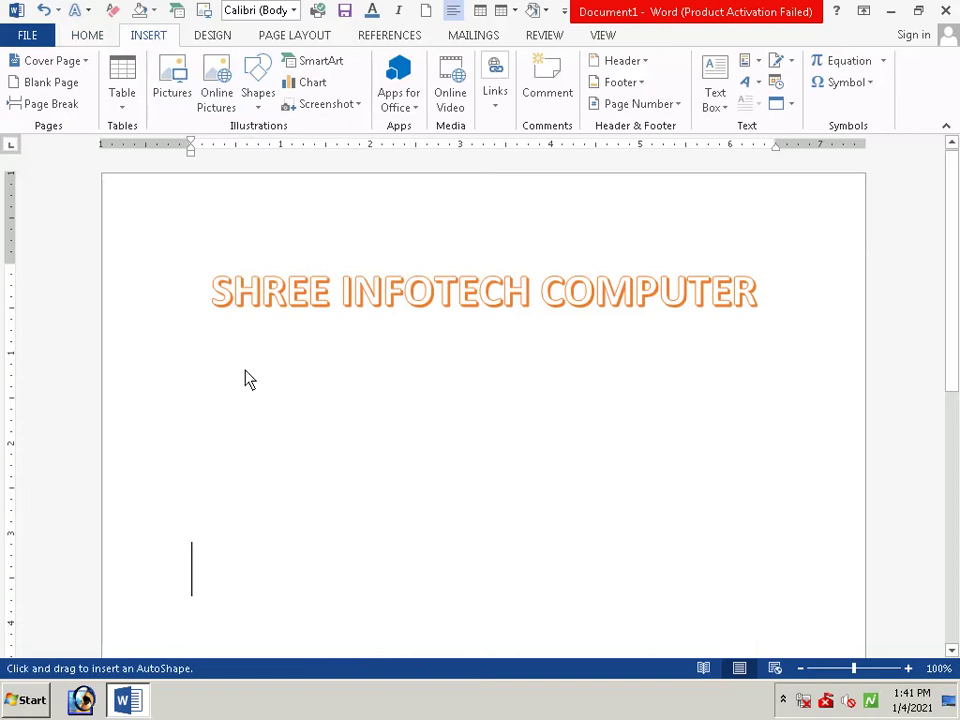
mouse_move(246, 376)
mouse_down()
mouse_move(306, 384)
mouse_move(290, 388)
mouse_up()
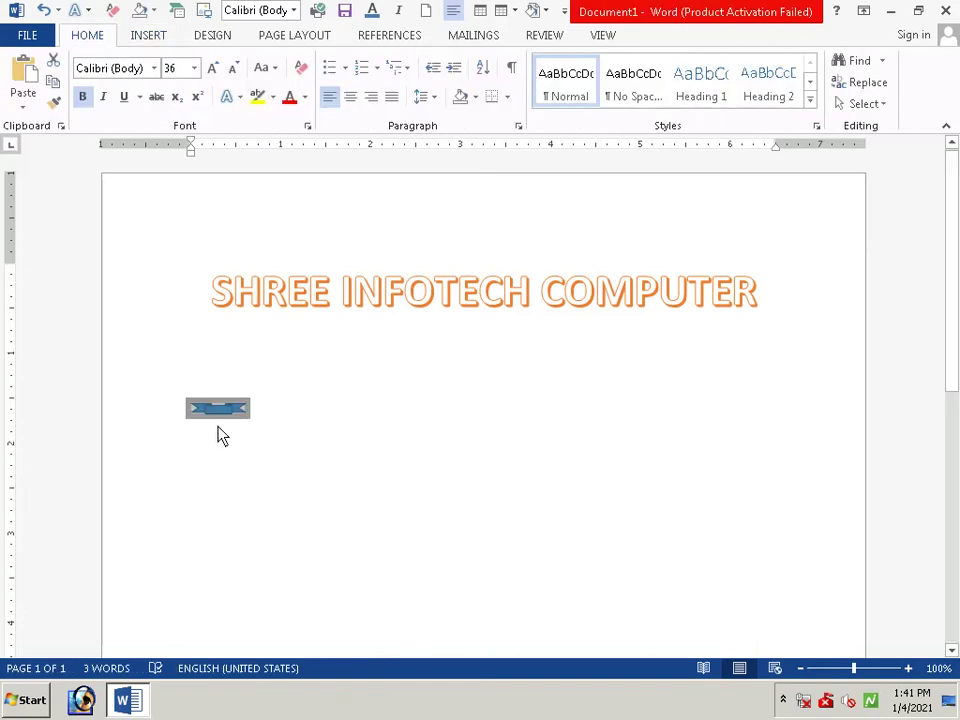
click(236, 414)
drag(248, 418, 692, 449)
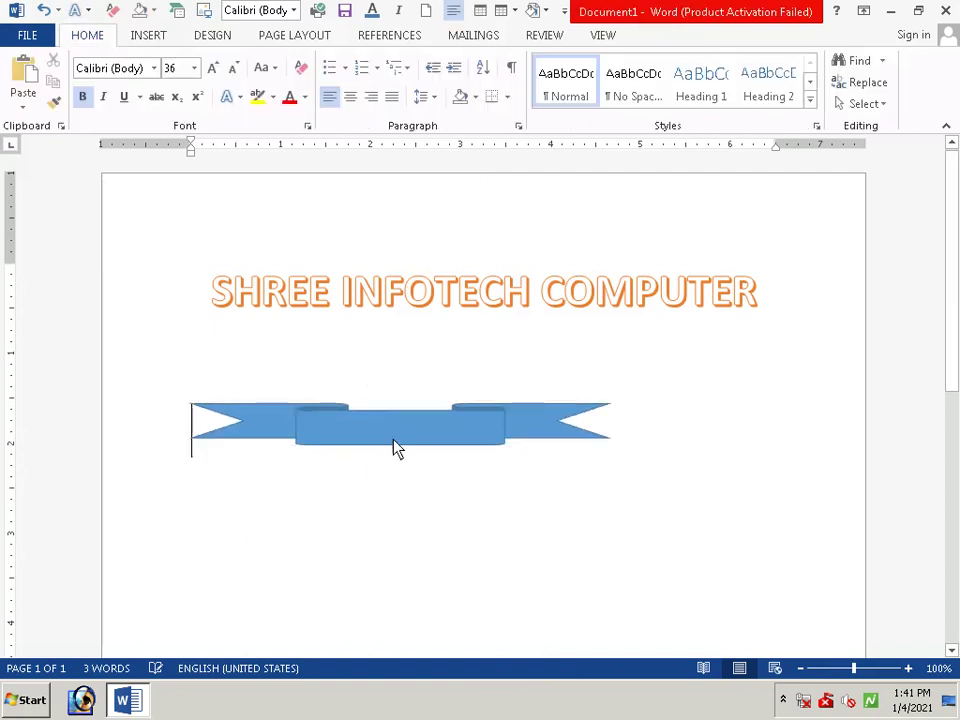
- Move the banner up under the heading and resize it to about 1.28" by 5.64", centred
click(505, 440)
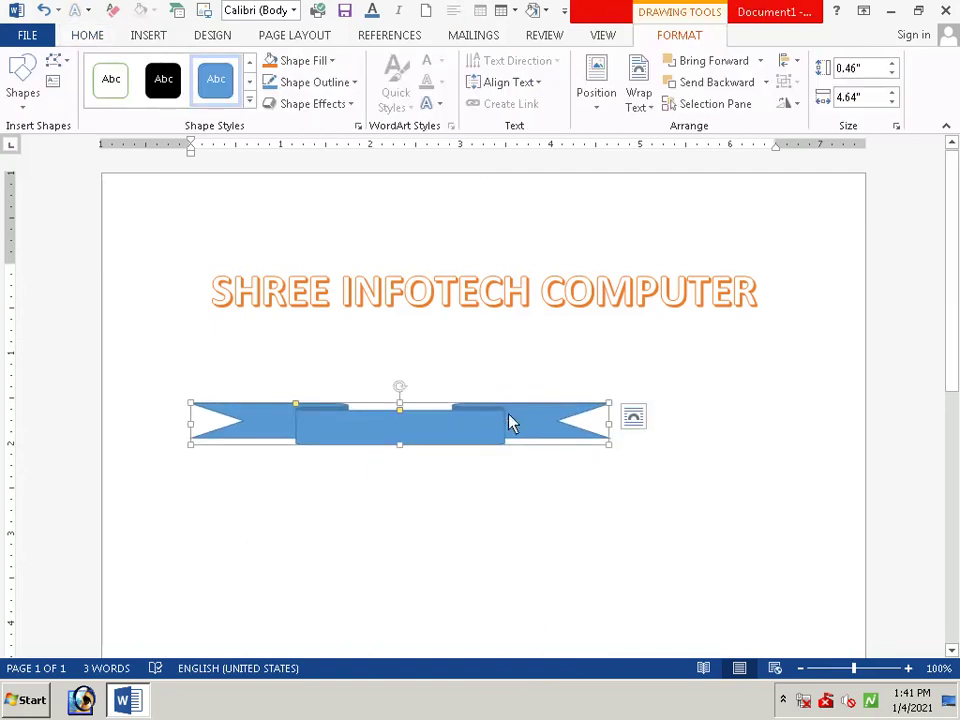
drag(400, 408, 400, 390)
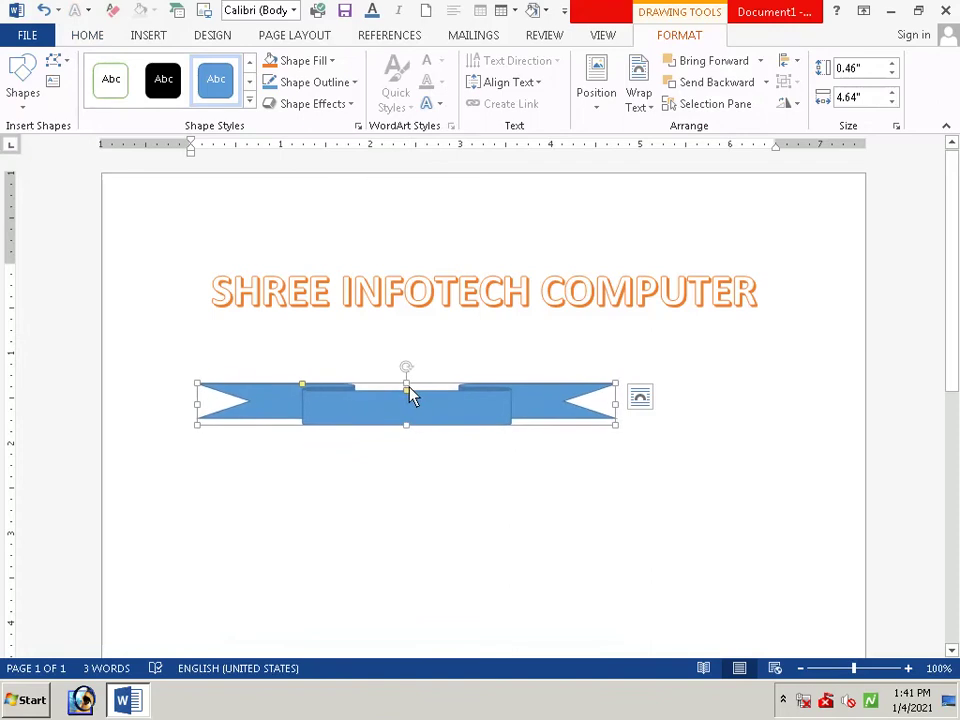
drag(409, 392, 412, 378)
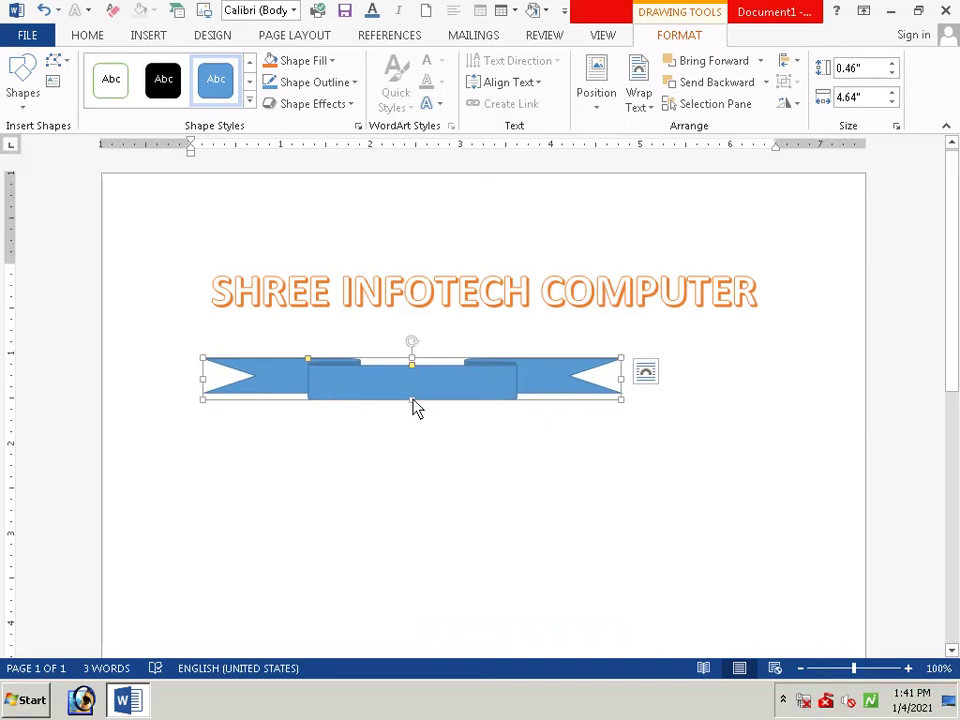
drag(411, 399, 422, 482)
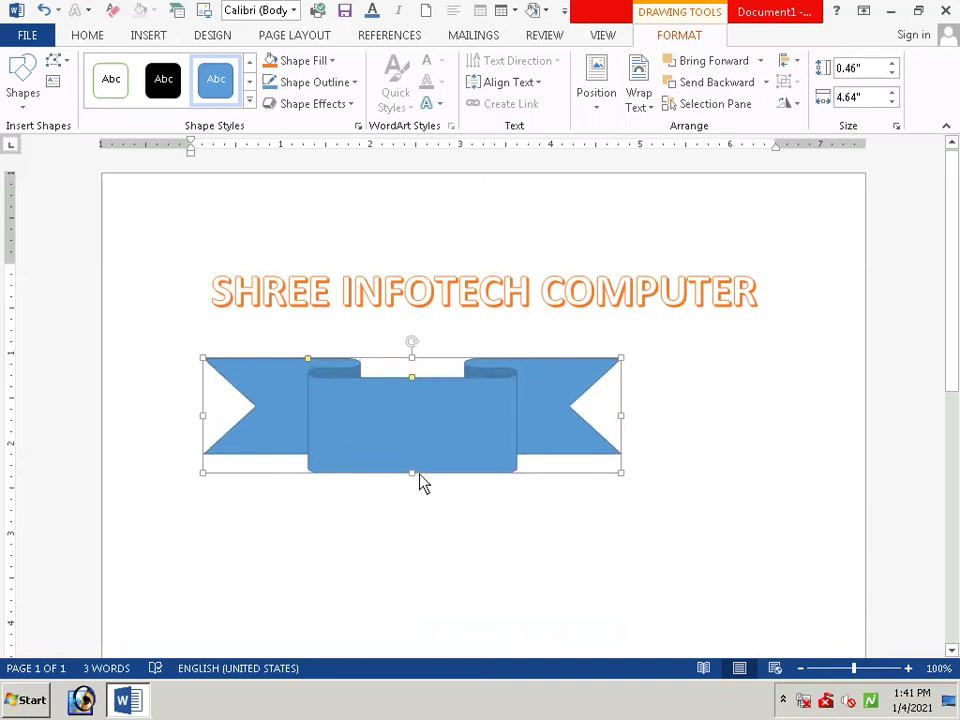
click(617, 428)
click(577, 414)
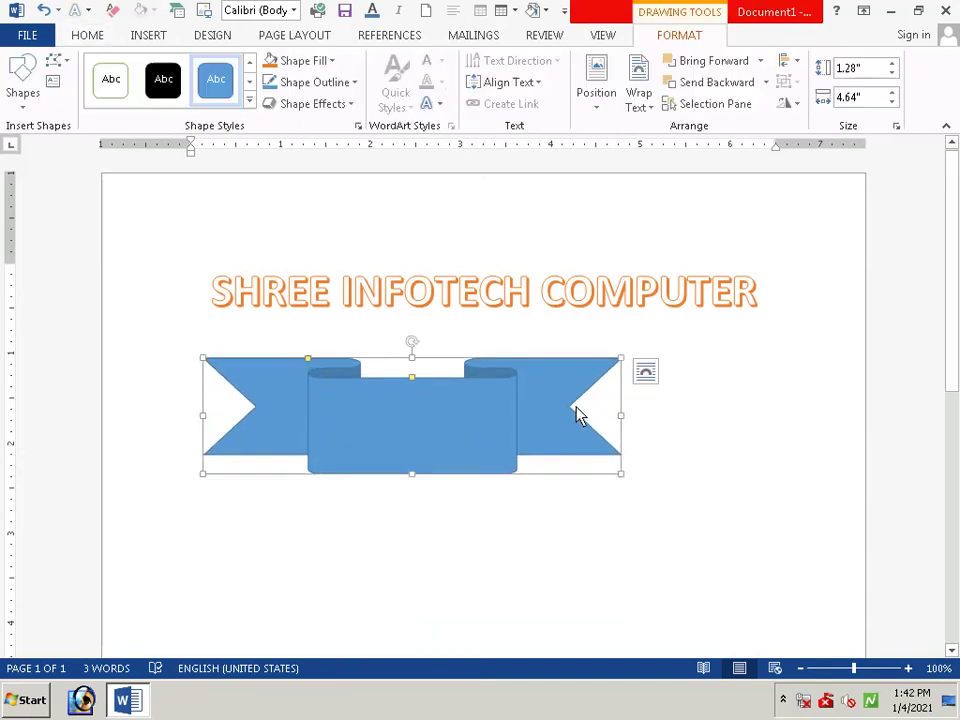
mouse_move(621, 414)
mouse_down()
mouse_move(706, 416)
mouse_move(712, 428)
mouse_up()
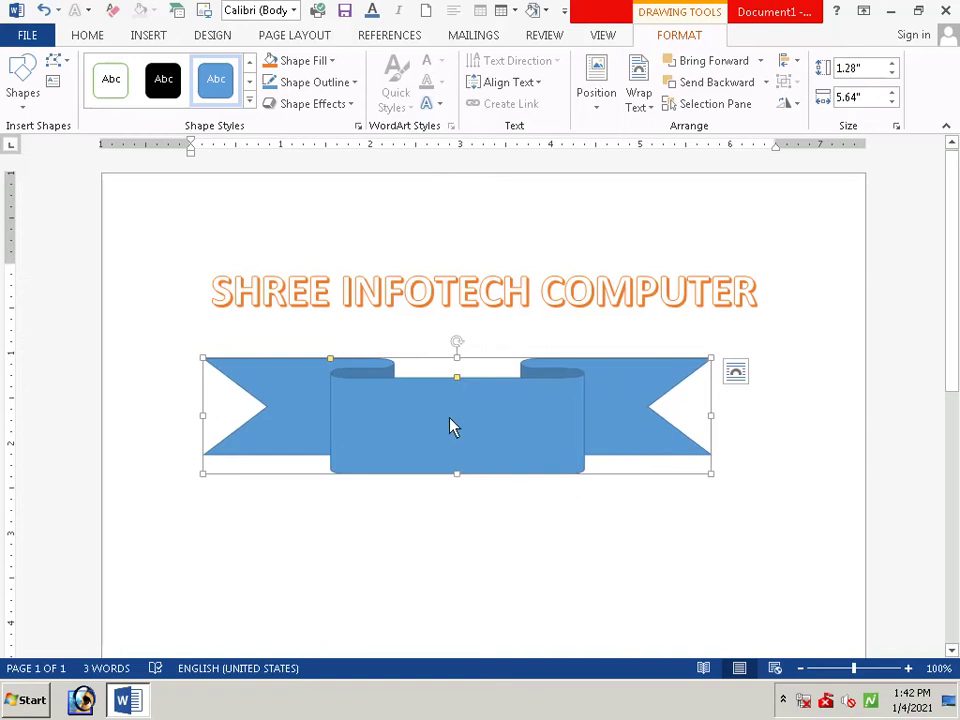
mouse_move(450, 427)
mouse_down()
mouse_move(463, 414)
mouse_move(480, 417)
mouse_move(474, 425)
mouse_up()
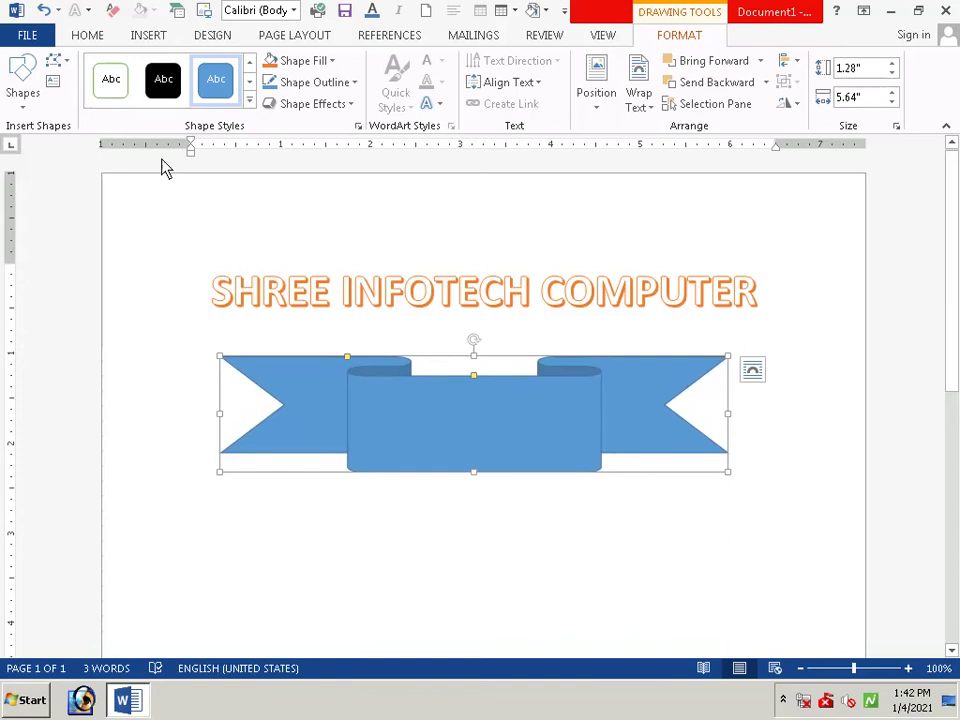
- Fill the ribbon banner with Orange, Accent 2
click(249, 100)
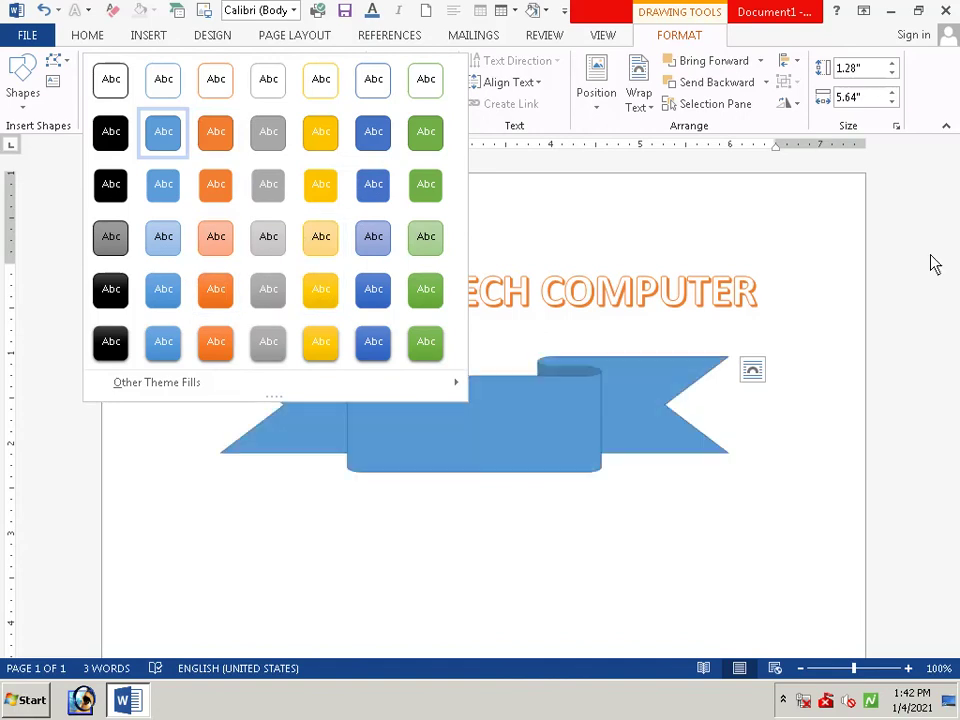
key(Escape)
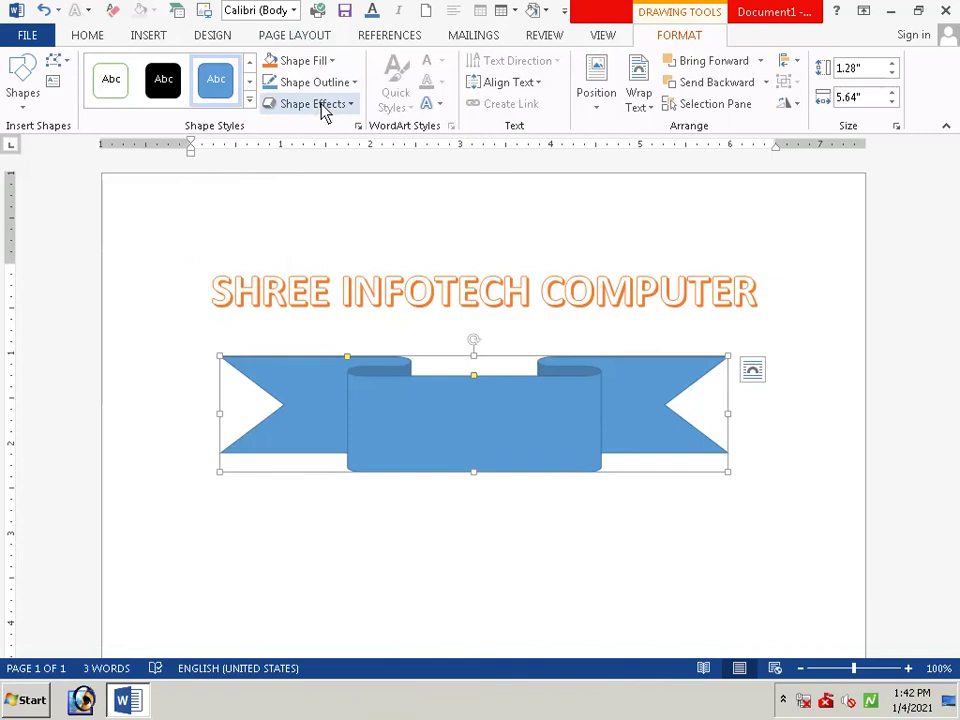
click(329, 62)
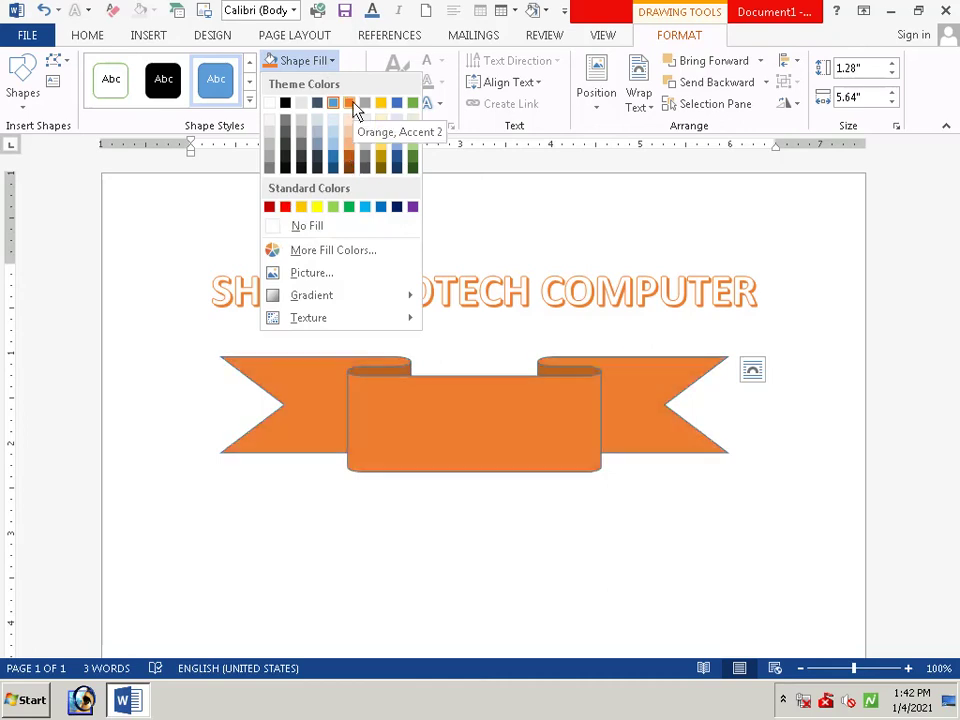
click(353, 104)
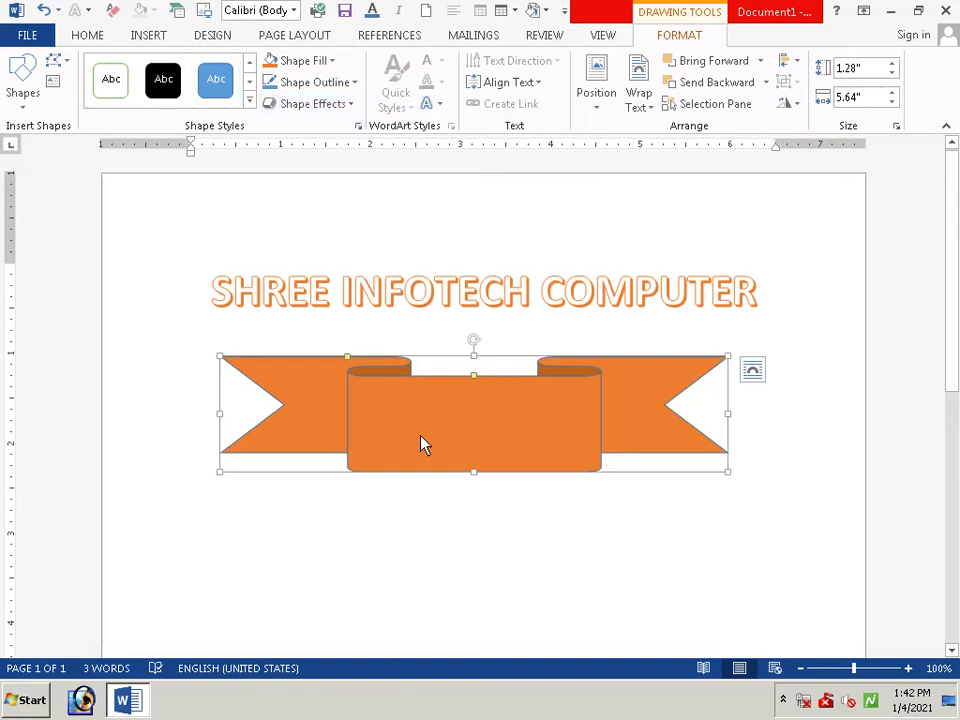
- Type 'certifecate' inside the banner and select the word
text(CER)
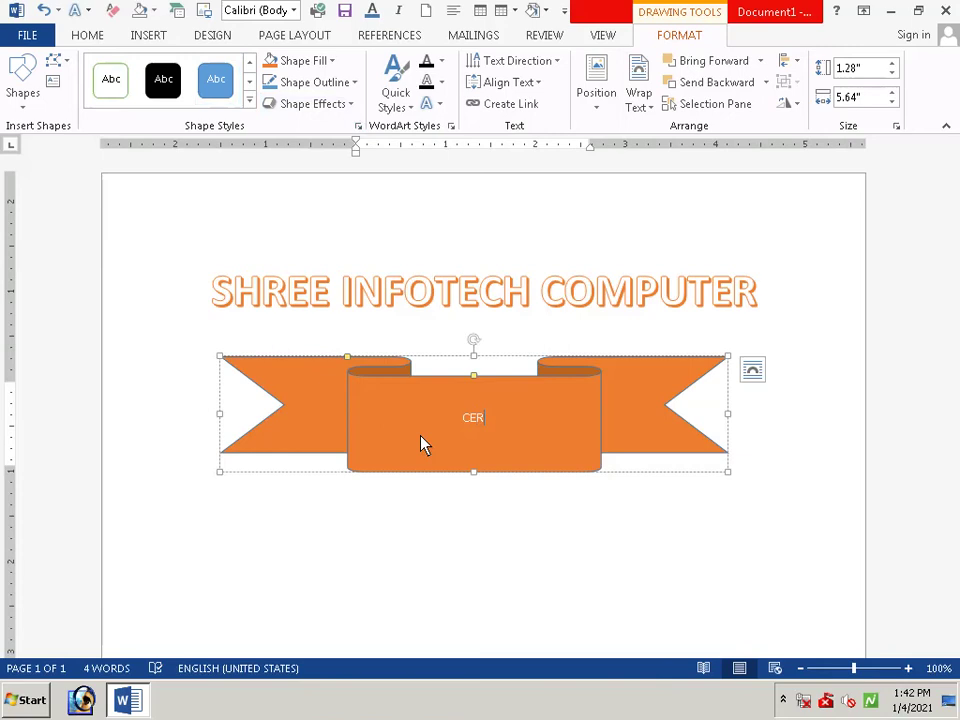
key(BackSpace)
key(BackSpace)
key(BackSpace)
text(c)
text(er)
text(ti)
text(fe)
text(c)
text(ate)
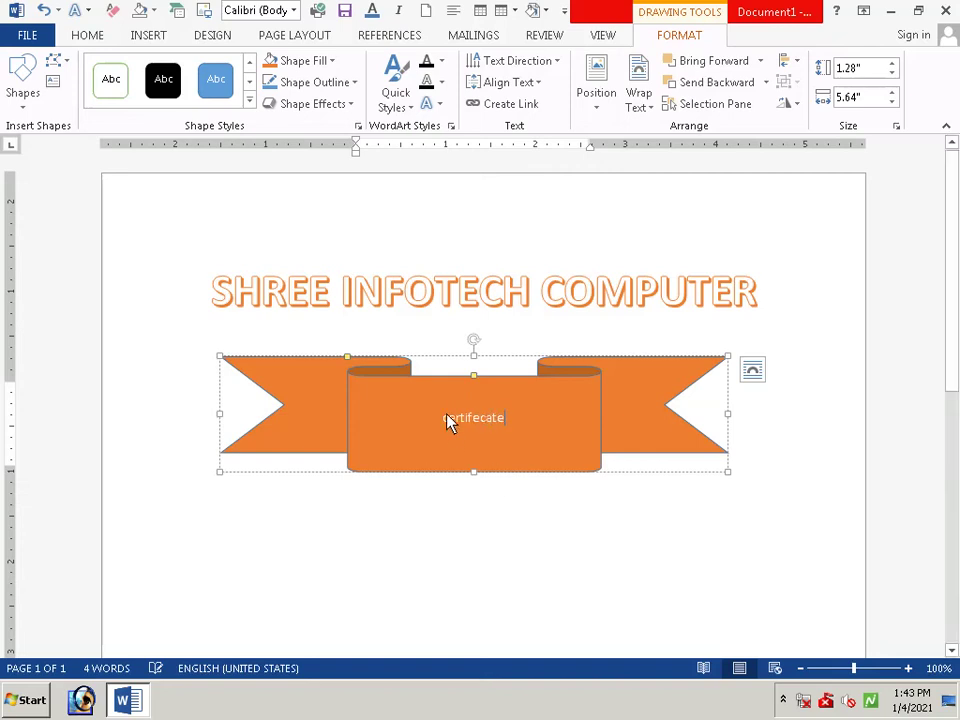
drag(446, 416, 512, 416)
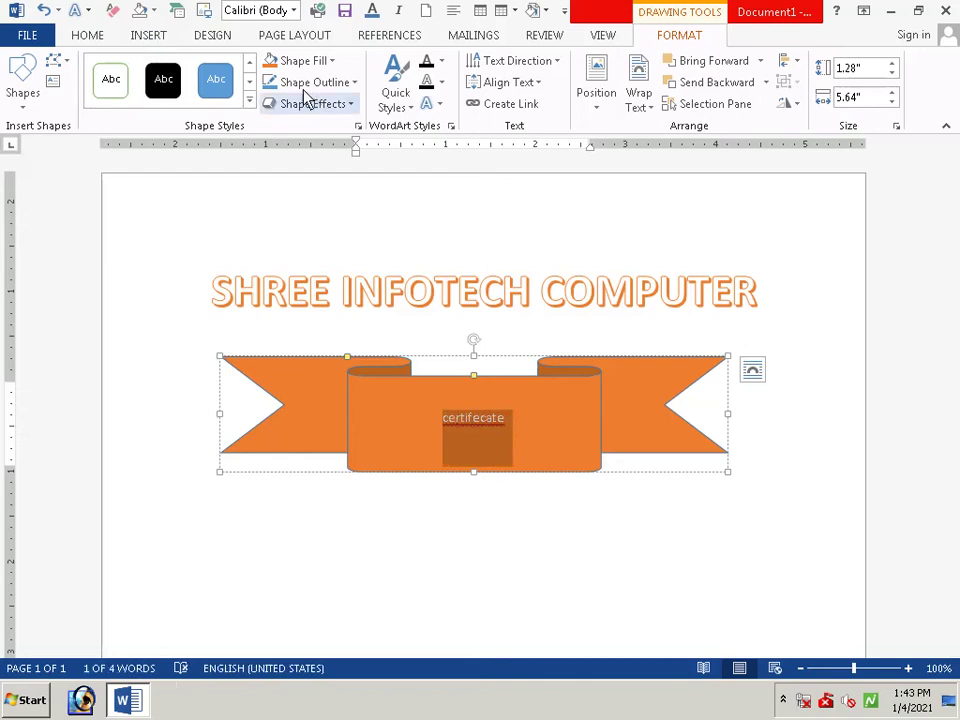
- Browse the font list and set the banner text to 36 pt
click(94, 42)
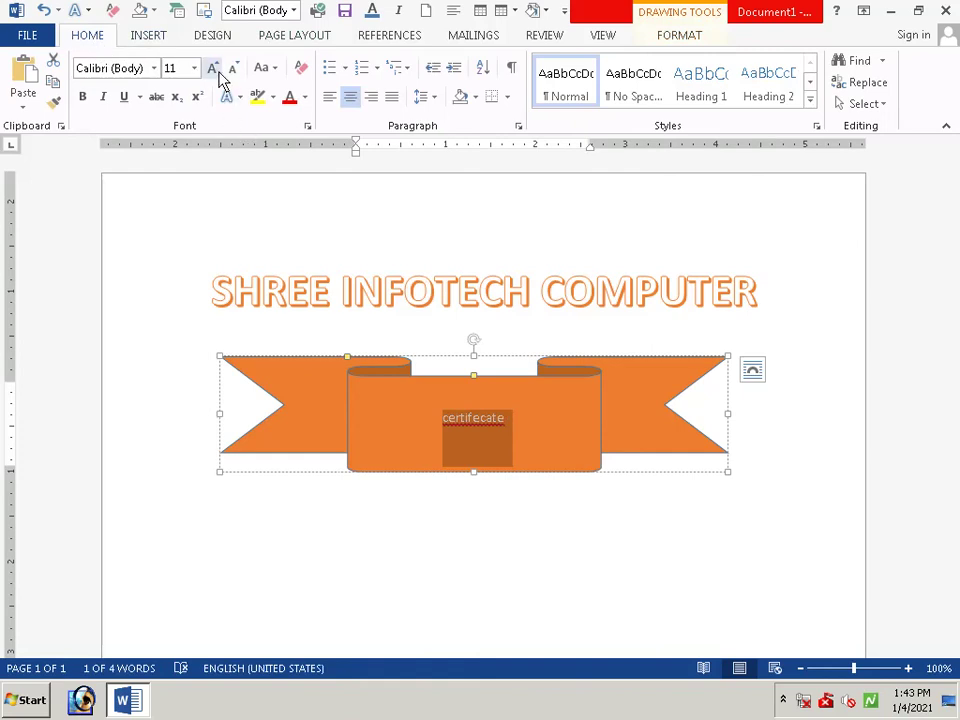
click(154, 68)
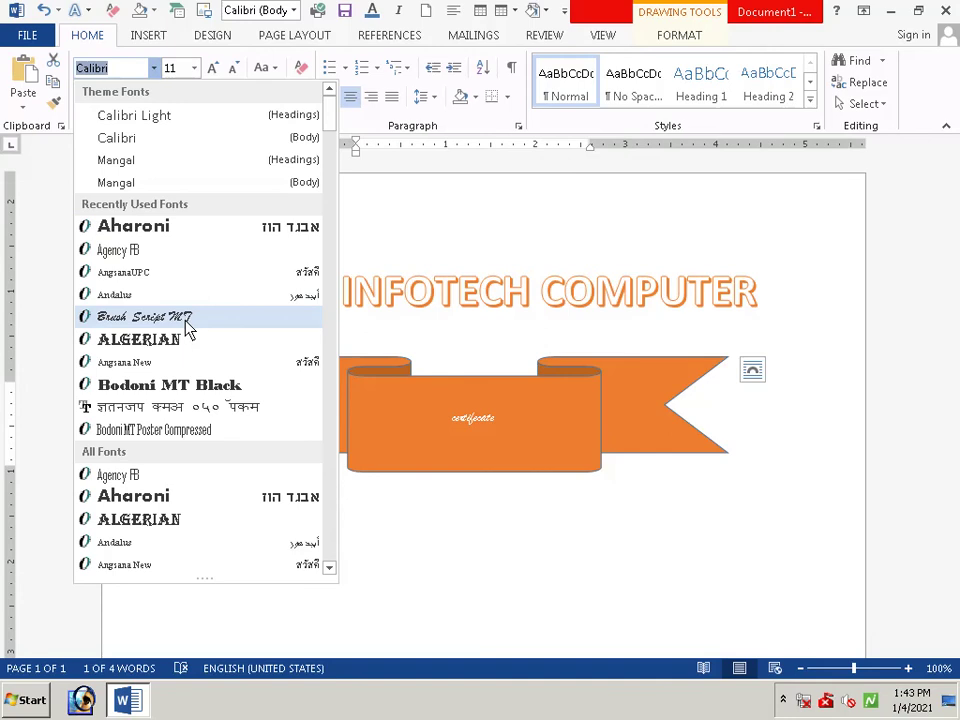
scroll(186, 400, down, 3)
scroll(186, 413, up, 1)
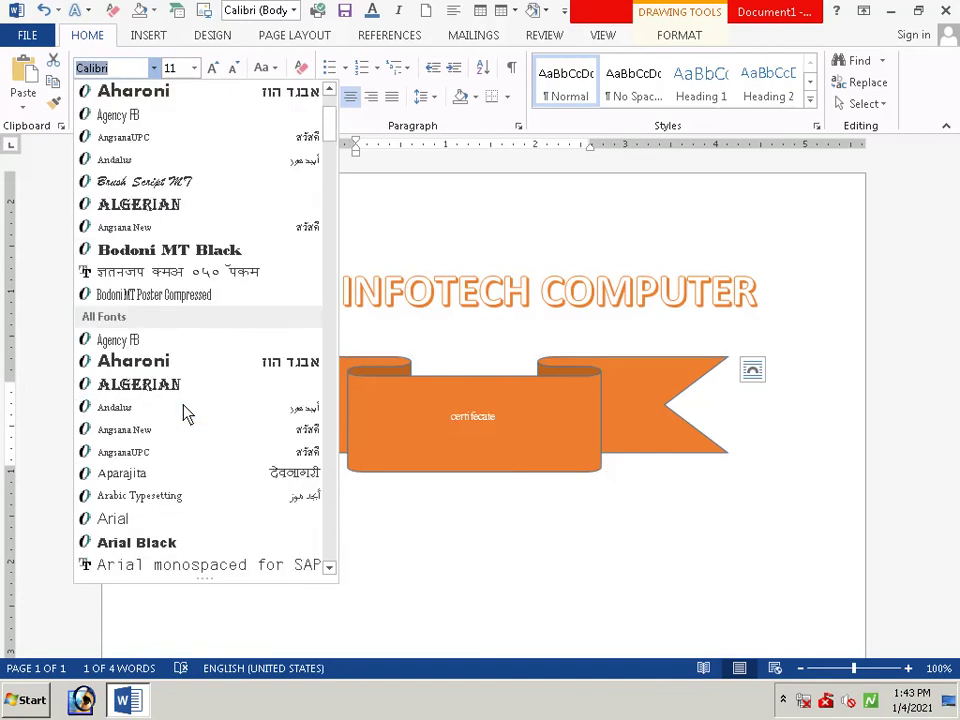
scroll(186, 412, up, 1)
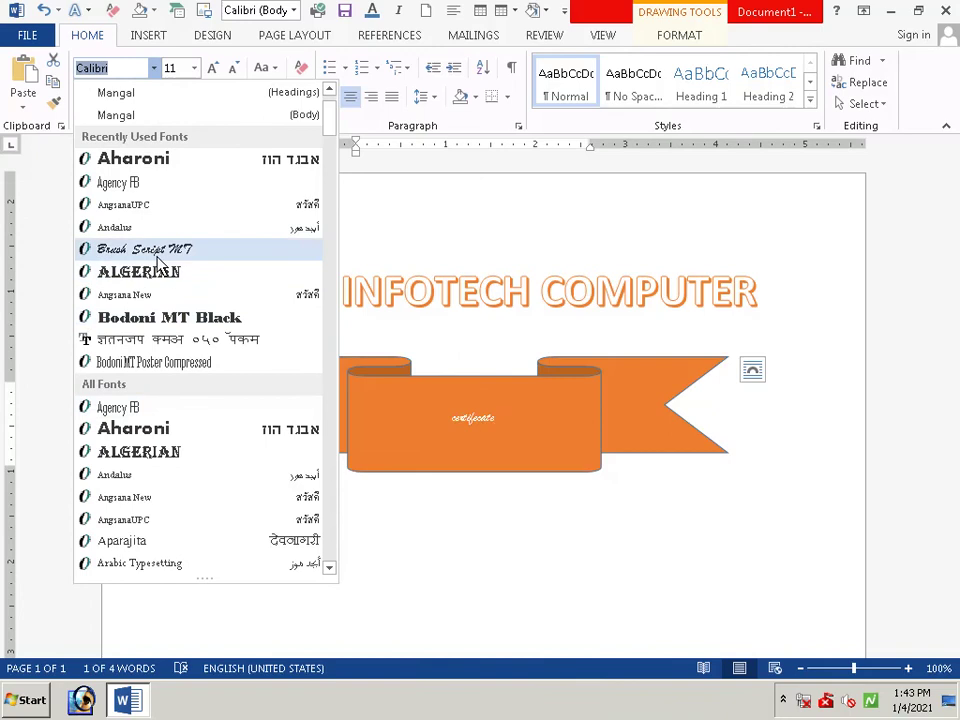
scroll(156, 300, down, 1)
scroll(156, 318, down, 4)
scroll(158, 322, down, 3)
scroll(165, 335, down, 2)
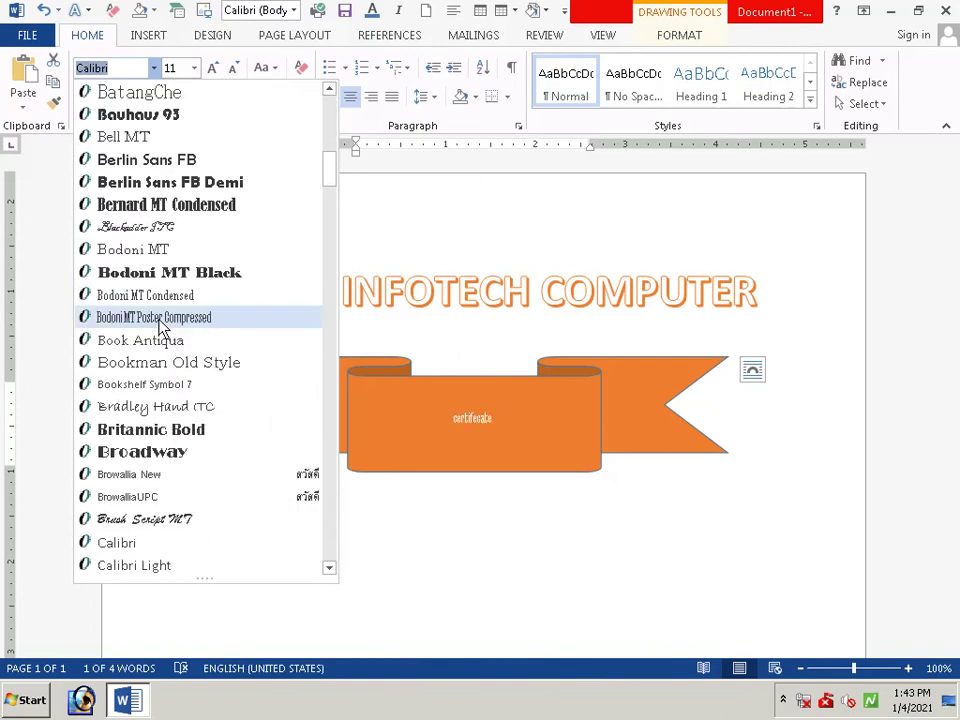
scroll(169, 342, down, 3)
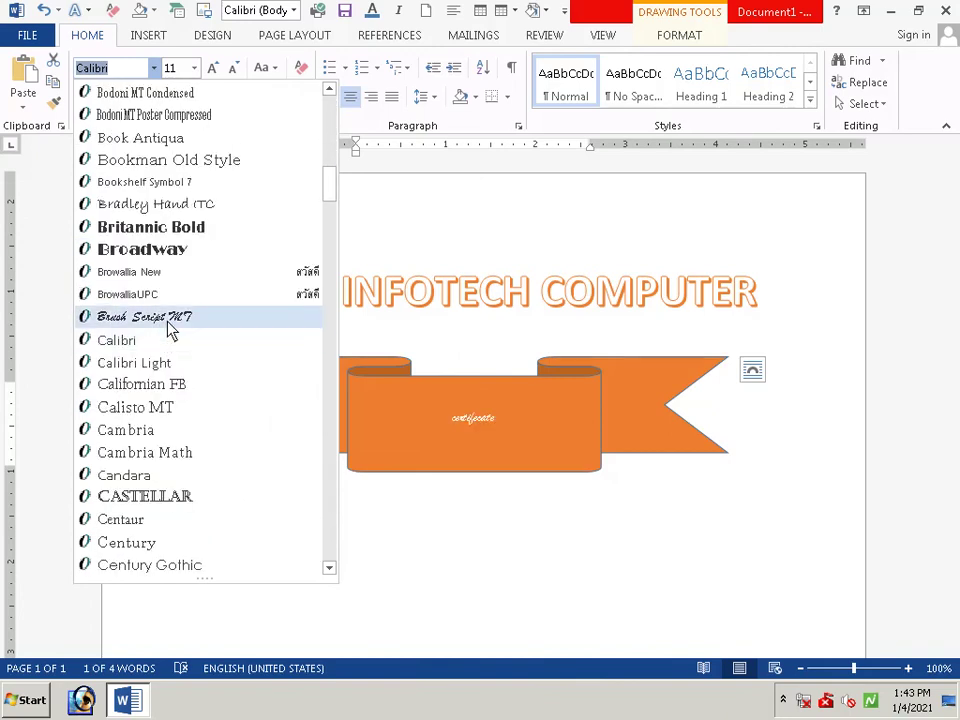
scroll(171, 336, down, 2)
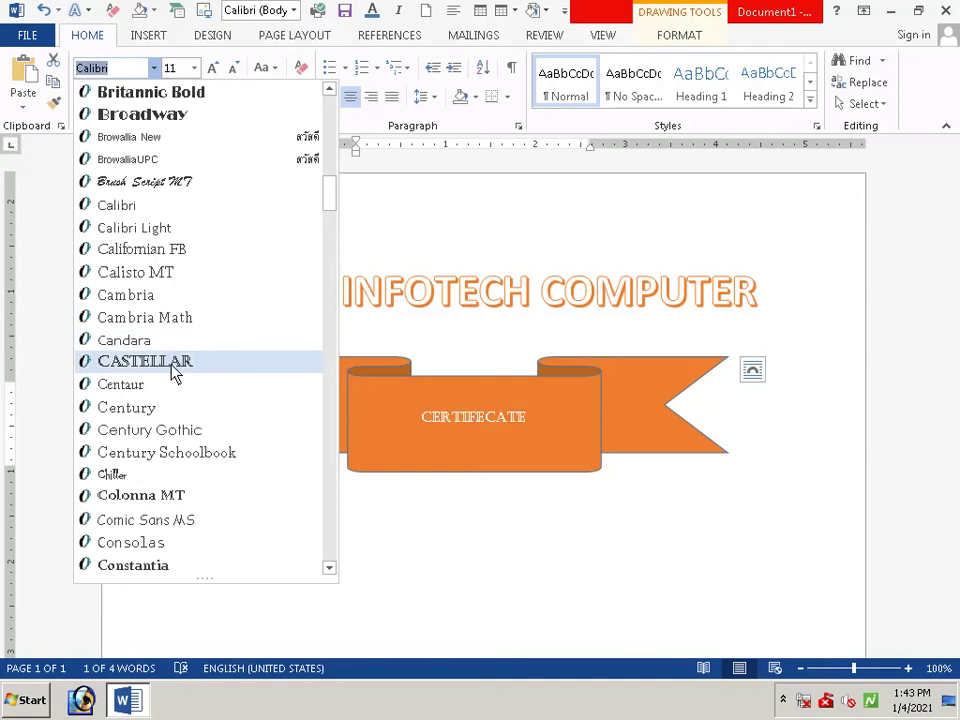
scroll(170, 400, down, 2)
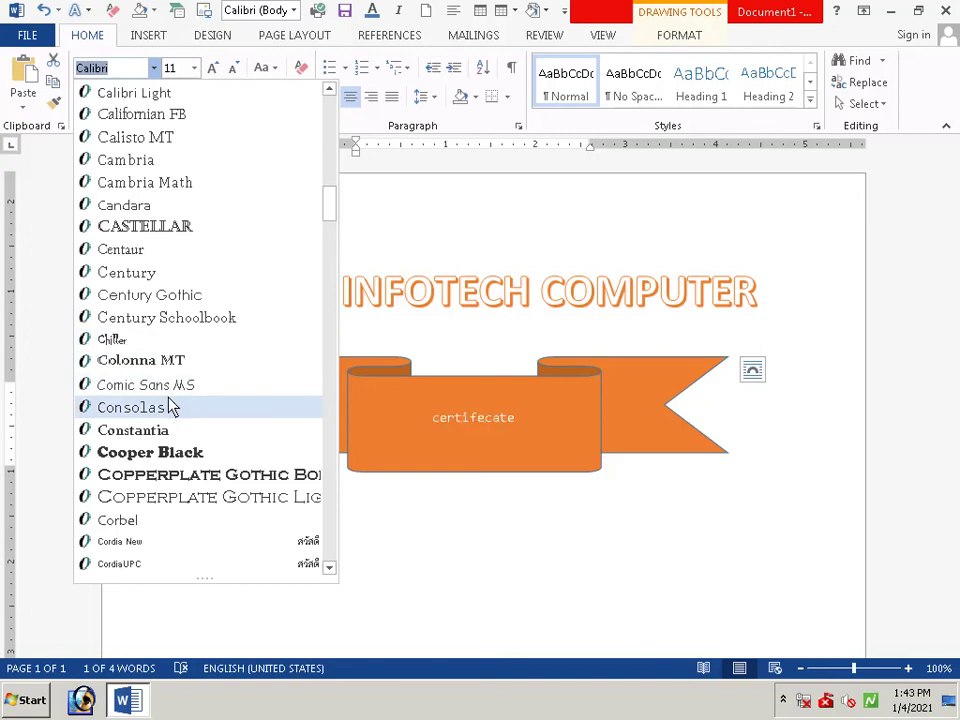
click(196, 69)
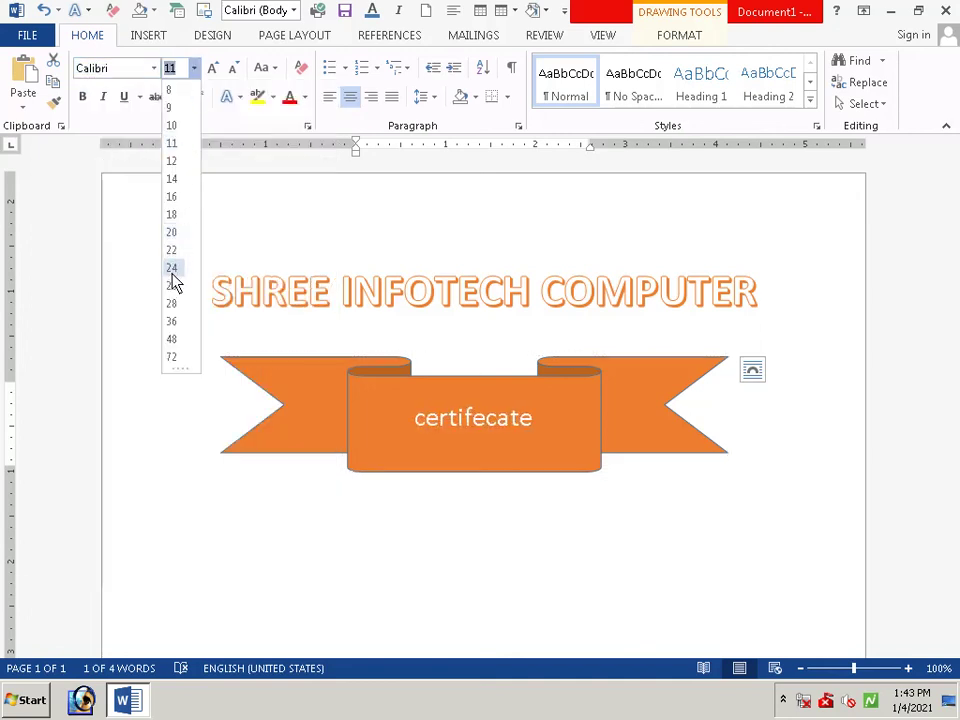
click(176, 329)
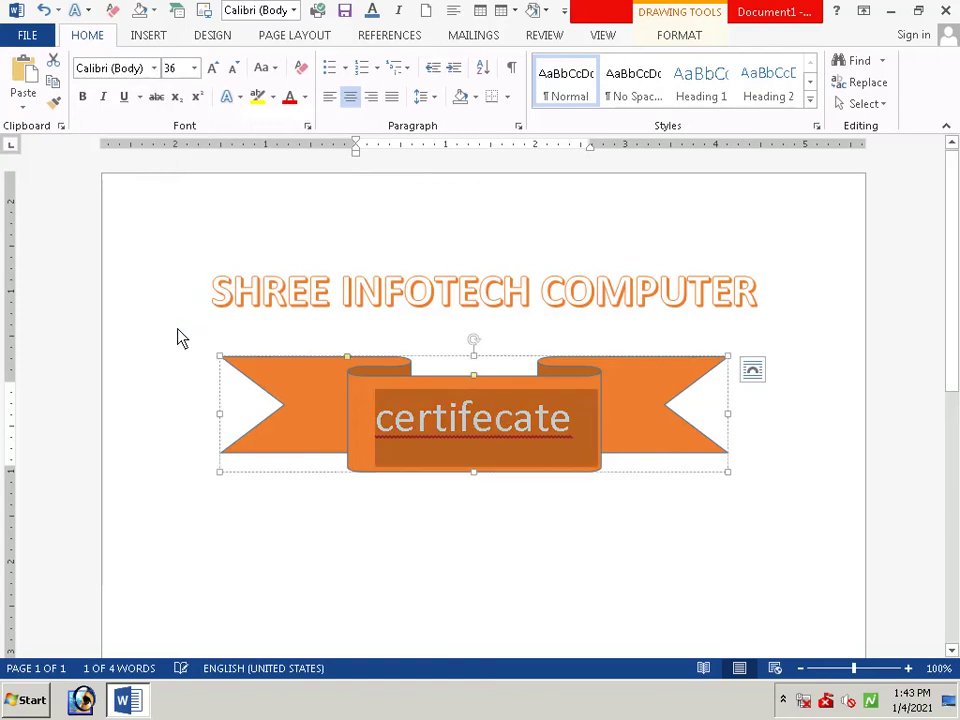
- Apply Brush Script MT at 48 pt to 'certifecate', then move below the banner
click(155, 68)
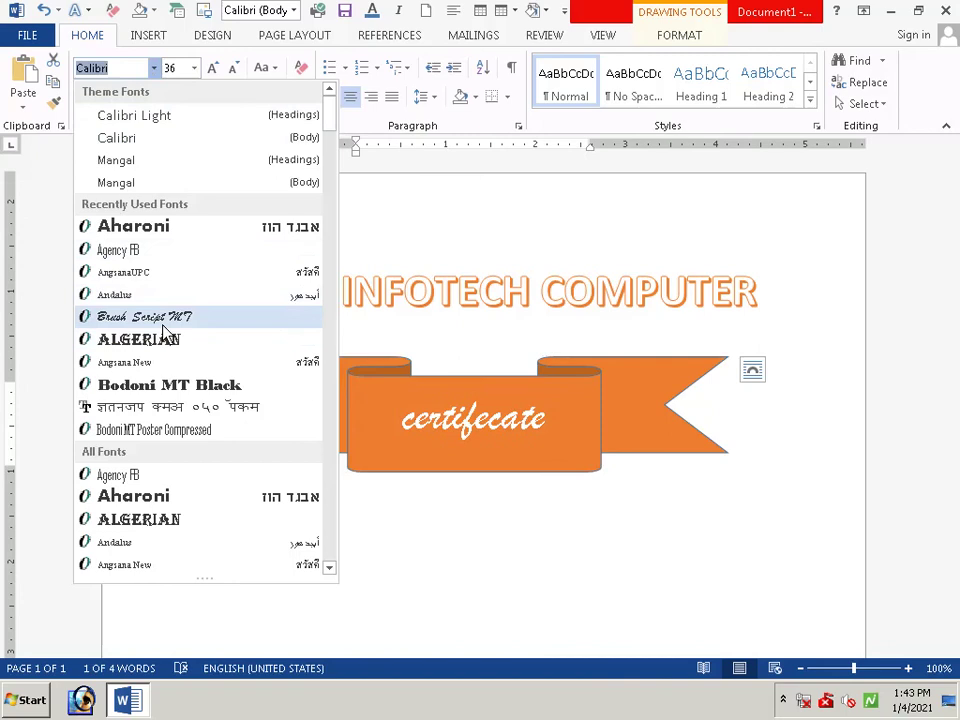
click(163, 325)
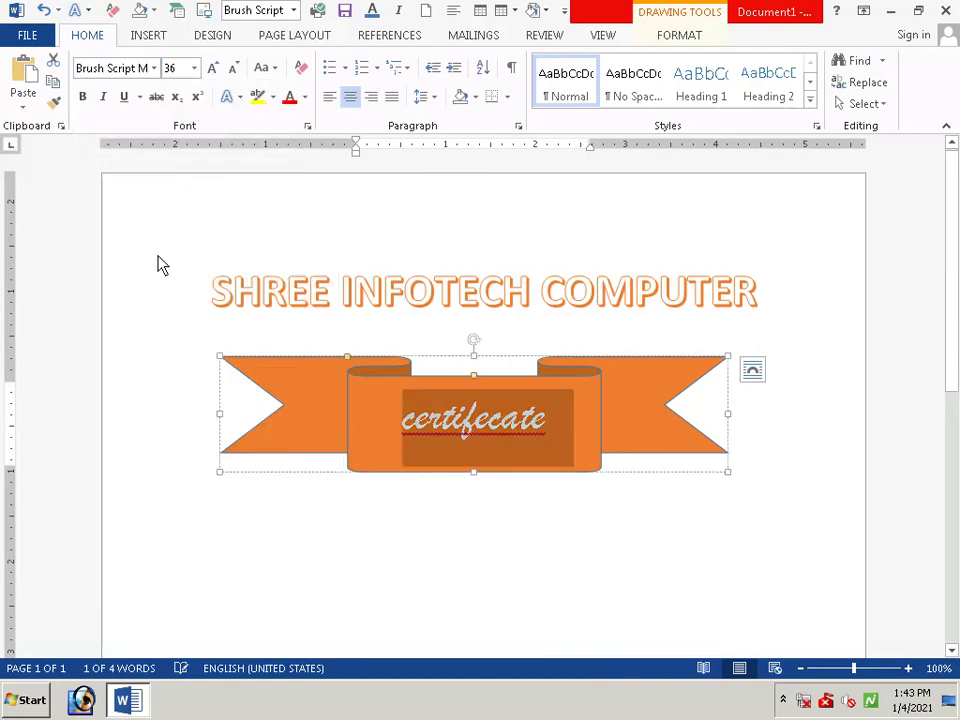
click(196, 70)
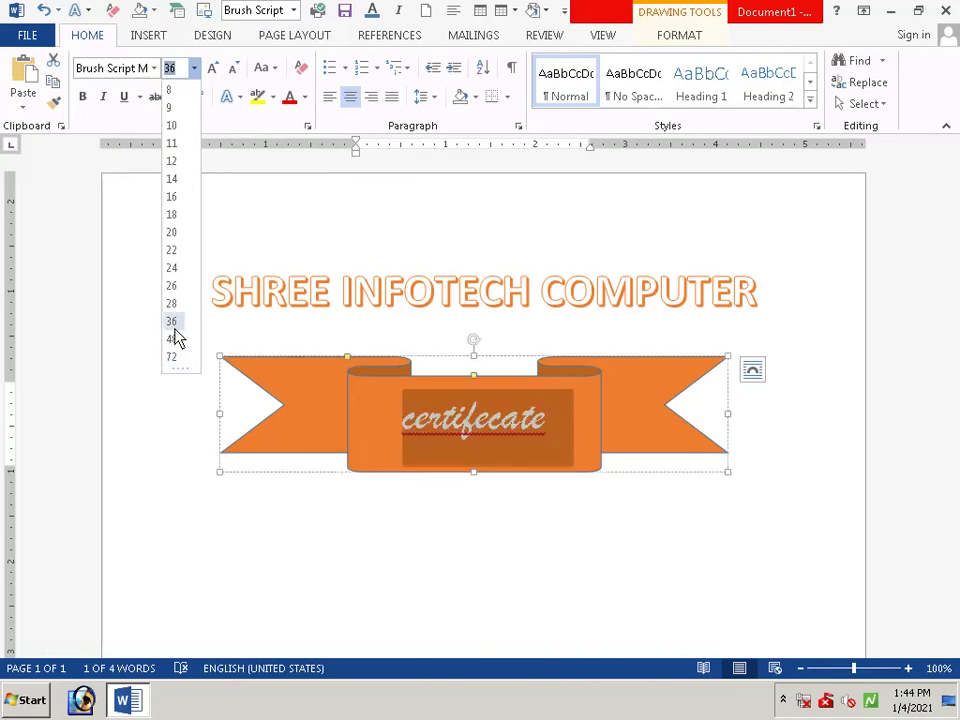
click(176, 340)
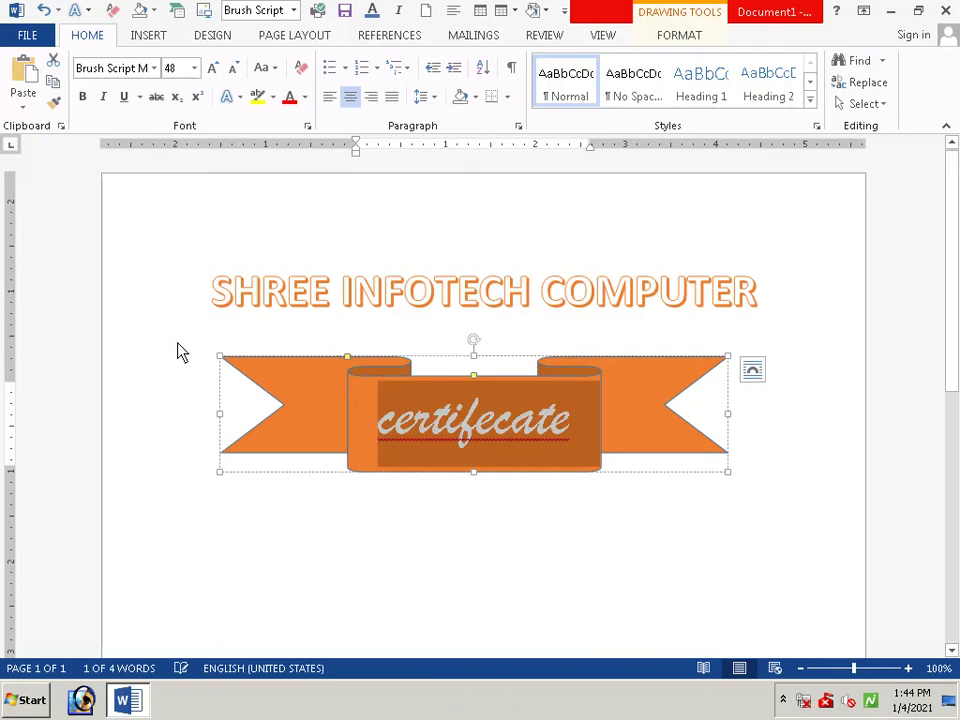
click(333, 513)
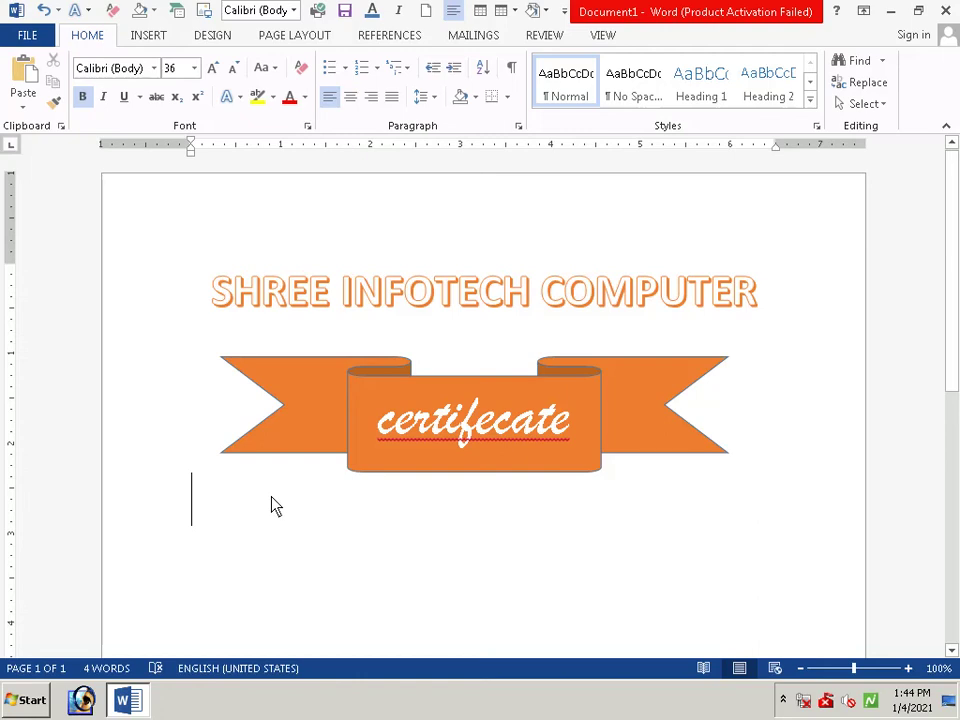
- Start a 20 pt paragraph below the banner and set the text colour to black
click(193, 68)
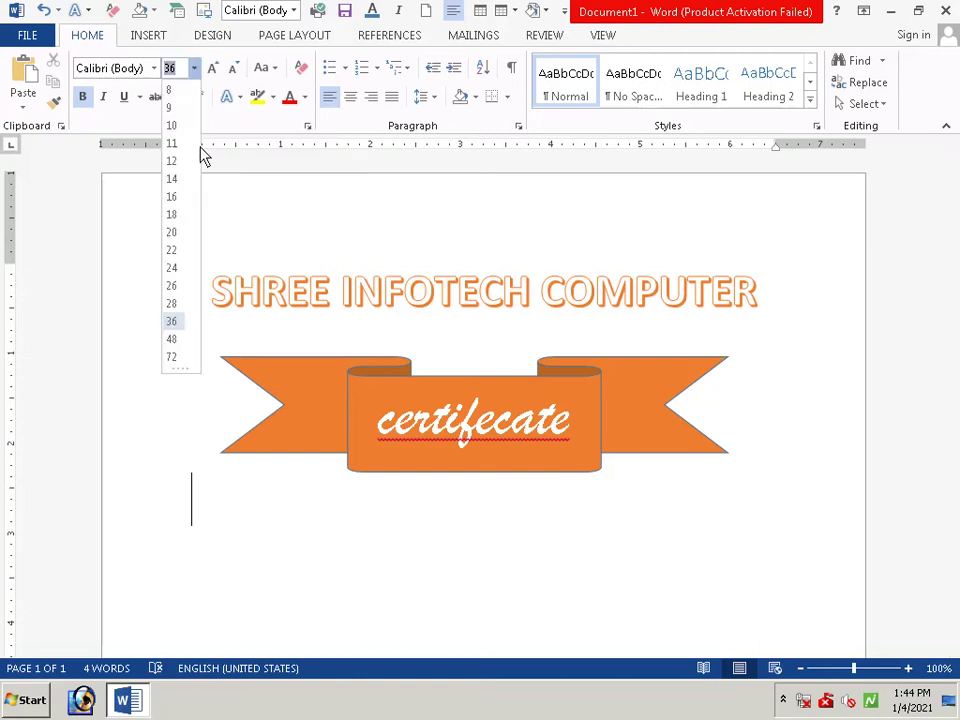
click(176, 231)
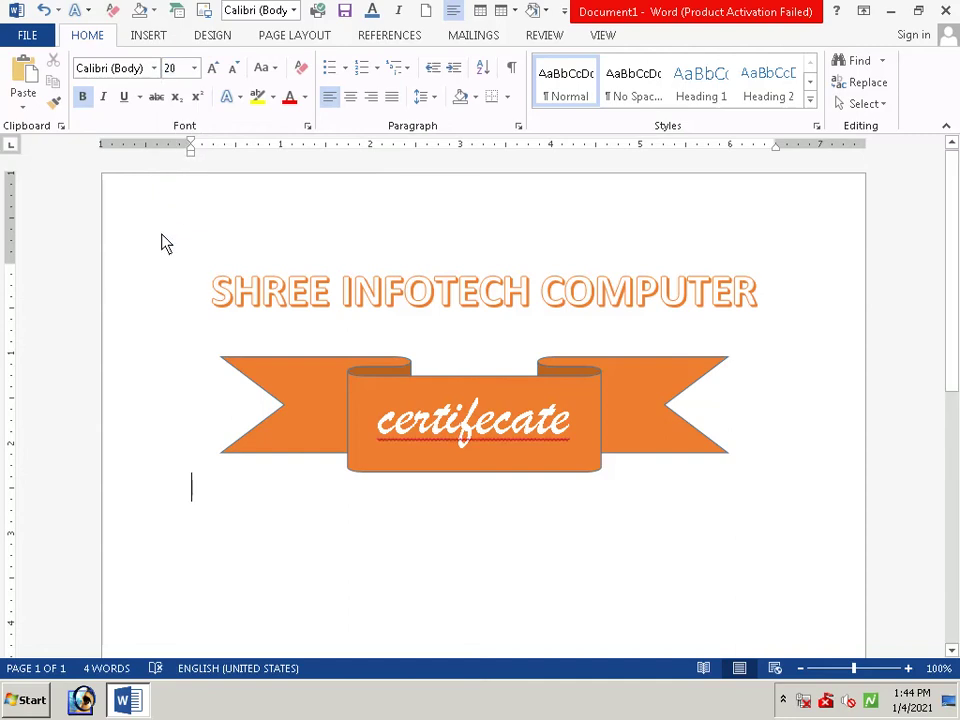
key(Return)
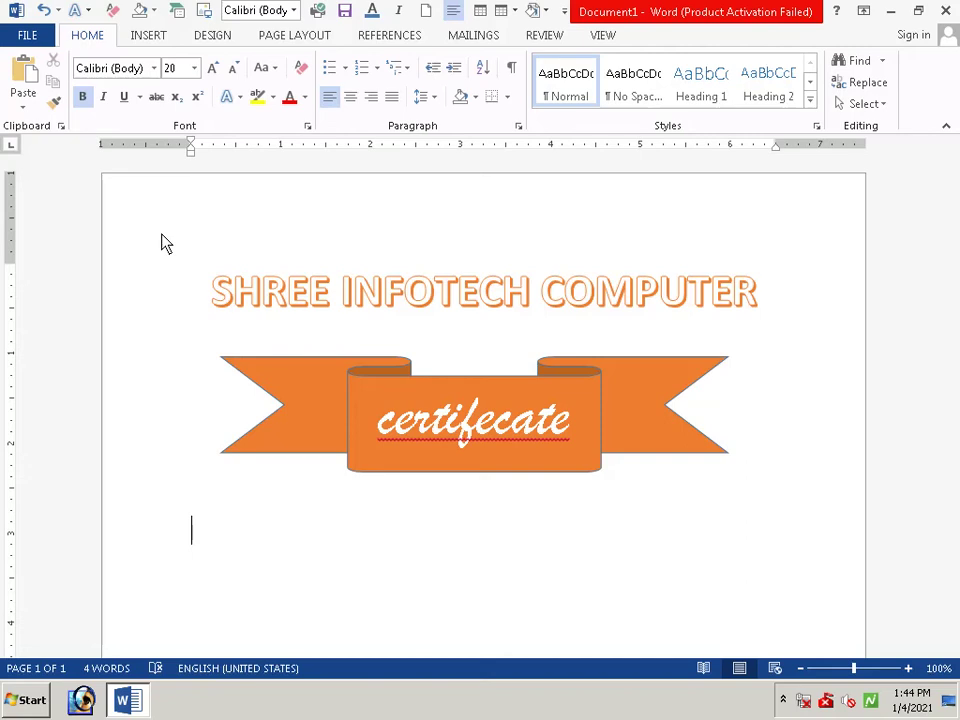
text(Thi)
text(s is)
text( a)
click(248, 524)
key(BackSpace)
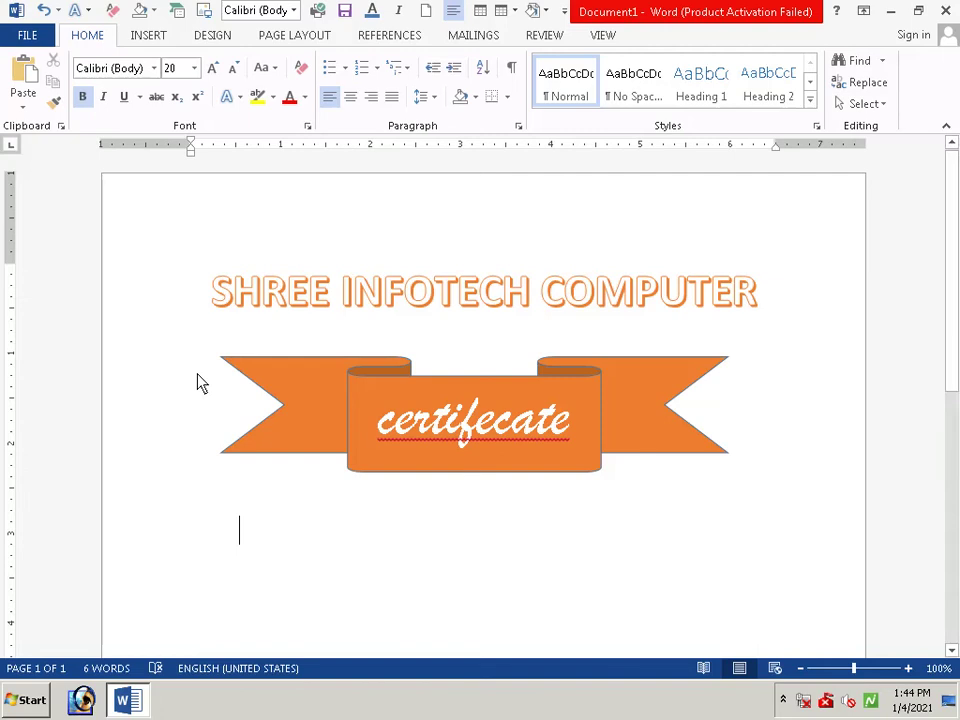
click(304, 97)
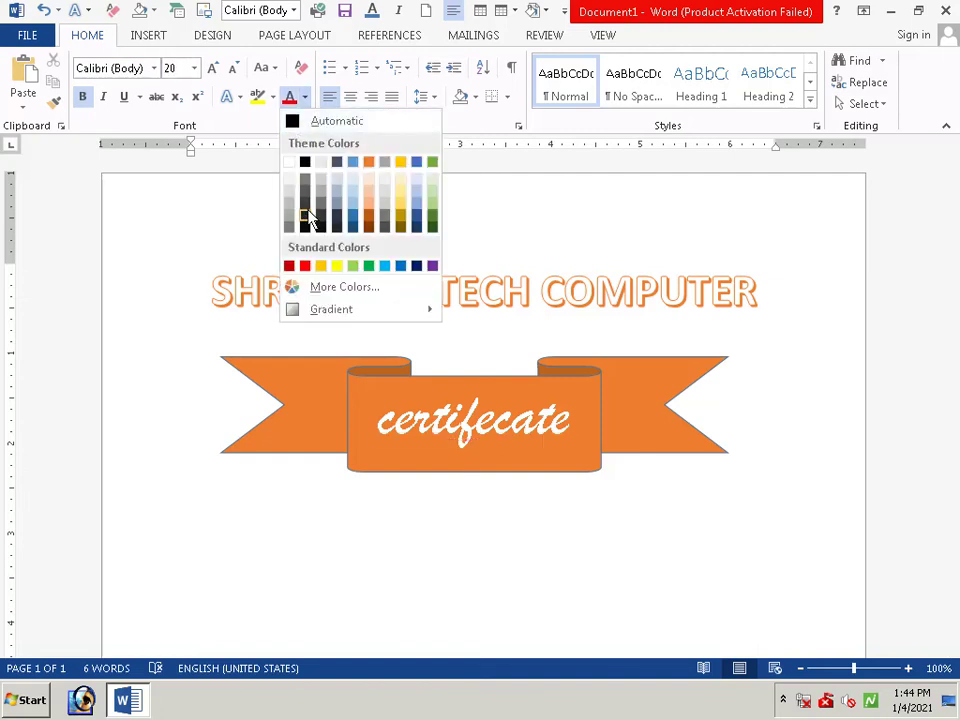
click(304, 165)
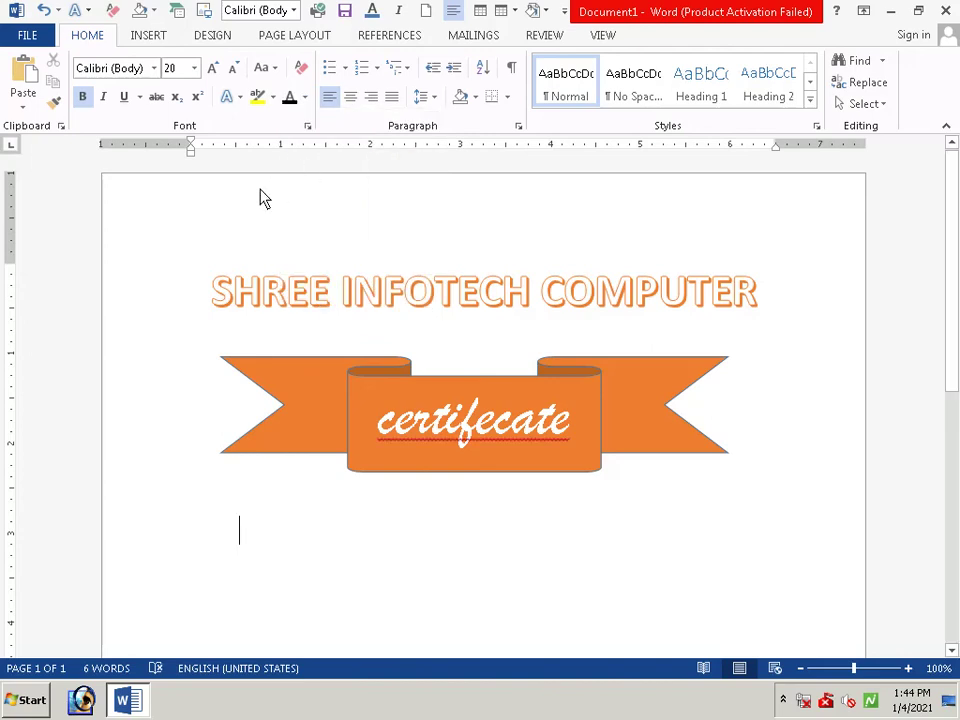
- Type 'this is to cetify that' below the banner, correcting typos
text(t)
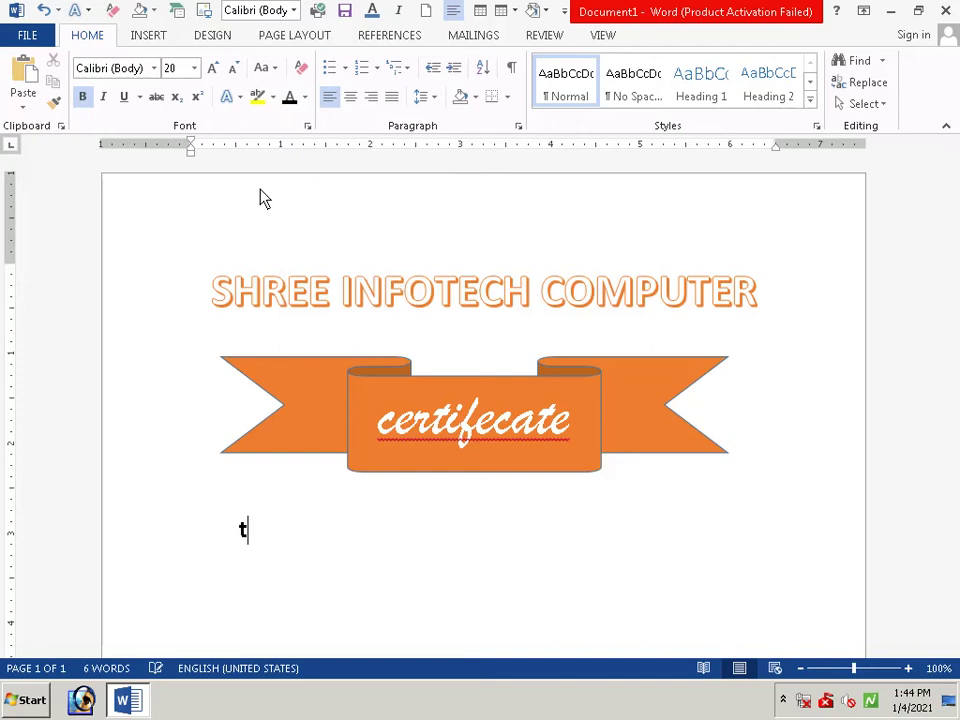
text(his )
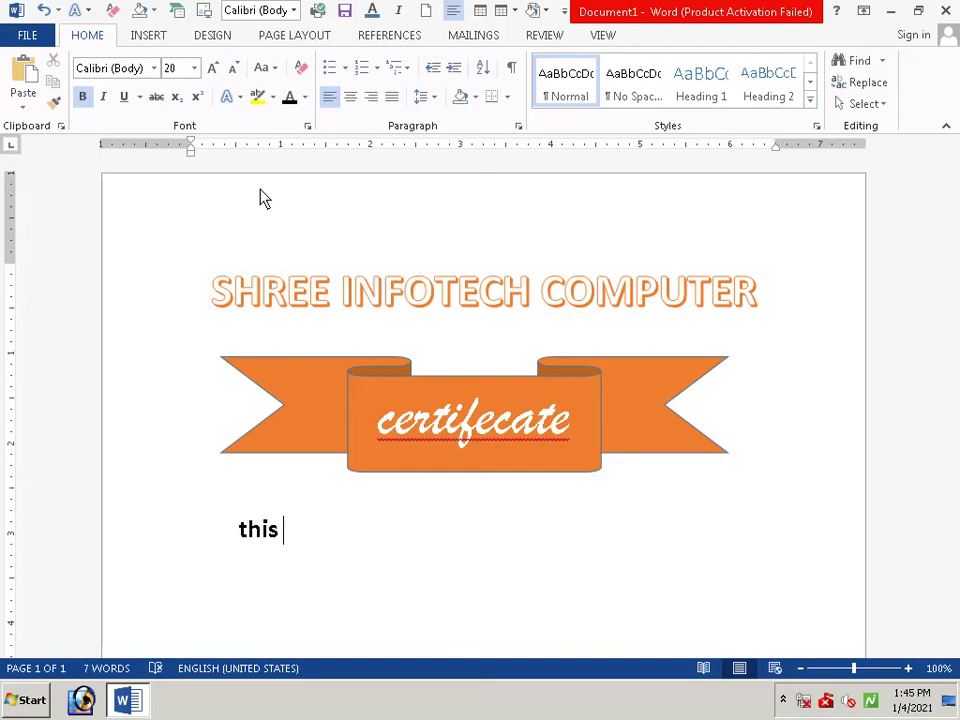
text(is )
text(t)
text(o )
text(cet)
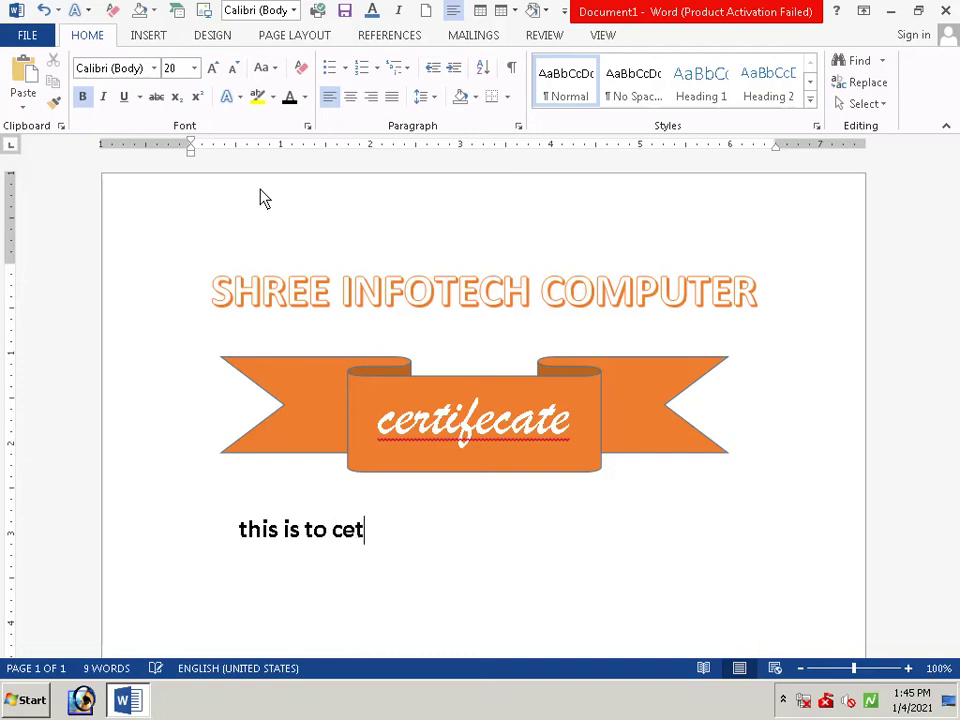
text(i)
text(f)
text(y )
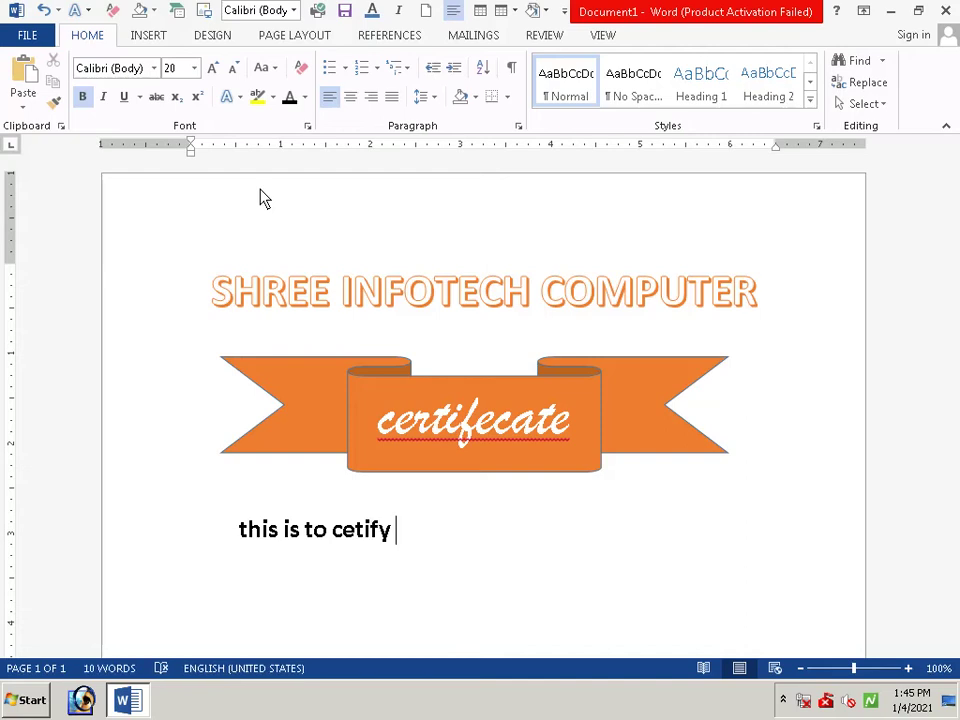
text(tha )
text(t)
key(BackSpace)
key(BackSpace)
text(t )
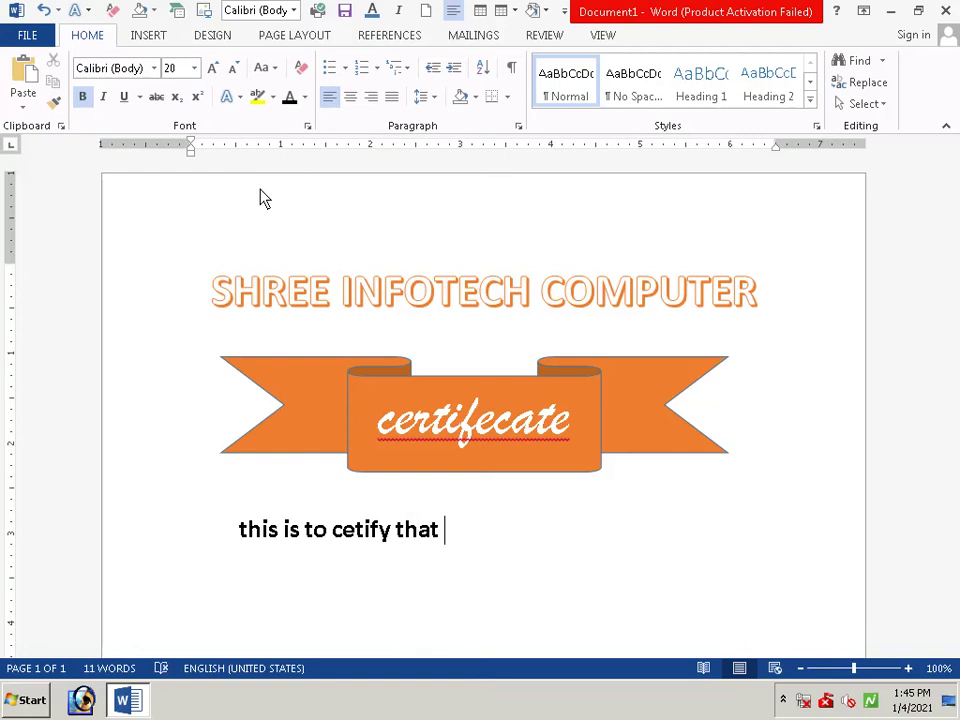
text(m)
key(BackSpace)
text(m)
key(BackSpace)
- Finish the line with 'Mr.', add a new line, and centre the sentence
text(M)
text(r)
key(BackSpace)
key(BackSpace)
text(.)
key(BackSpace)
text(r)
text(.)
key(Return)
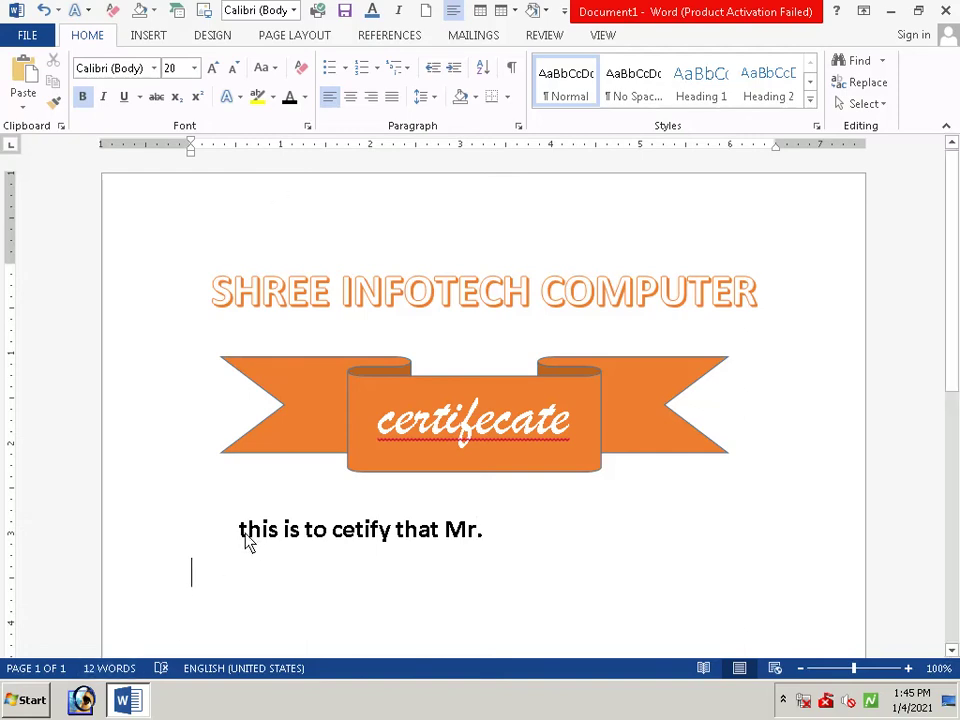
drag(240, 528, 487, 547)
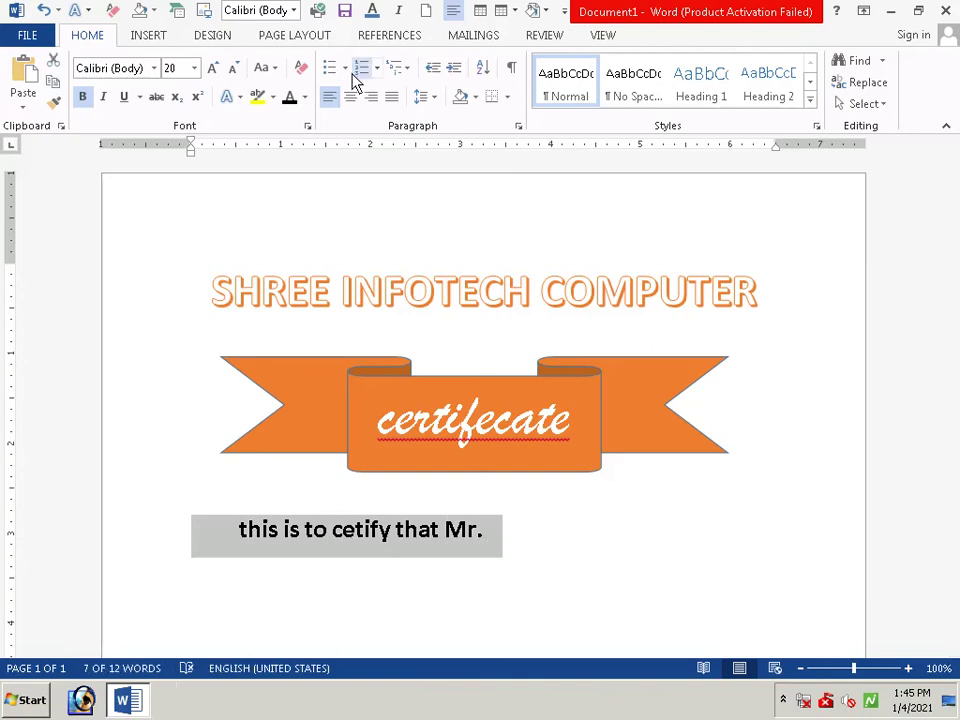
click(353, 104)
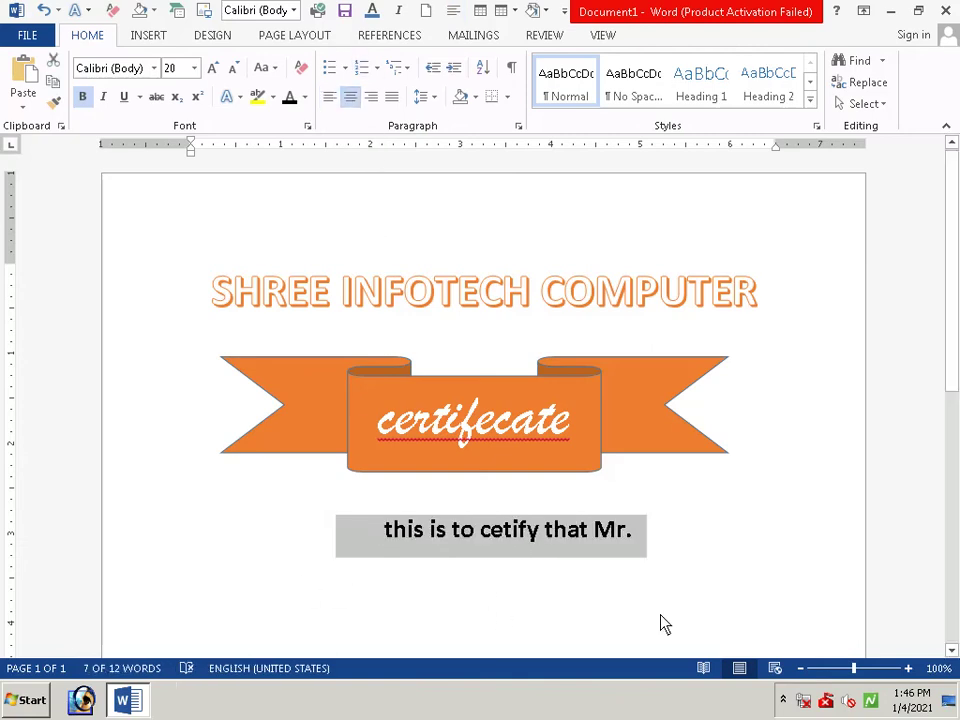
- Below the 'this is to cetify that Mr.' sentence, pick the straight Line shape from Insert Shapes
click(688, 585)
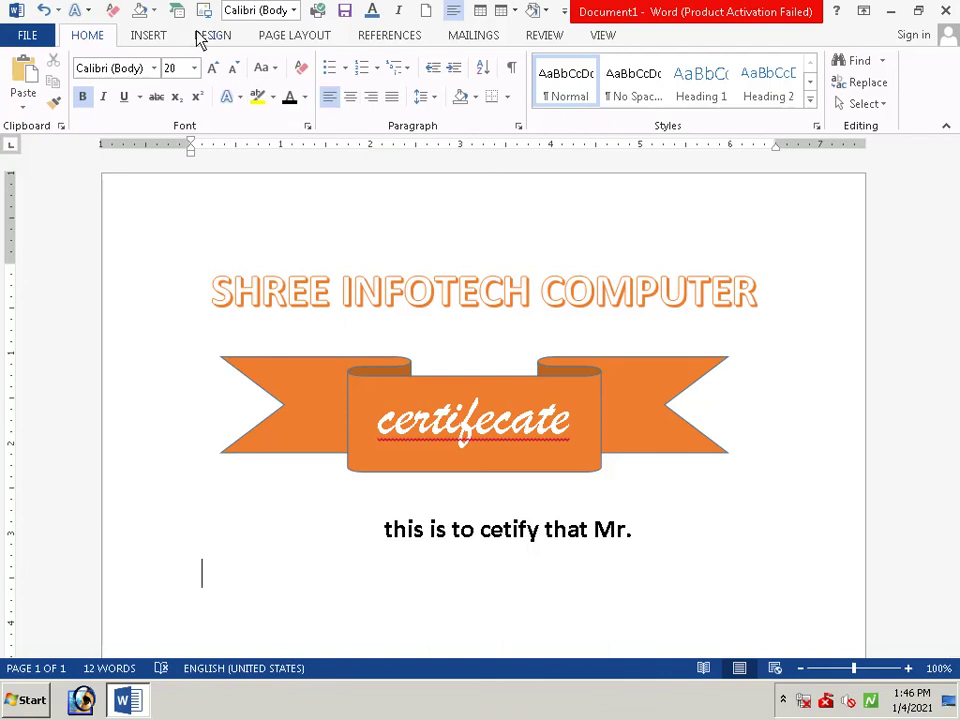
click(158, 38)
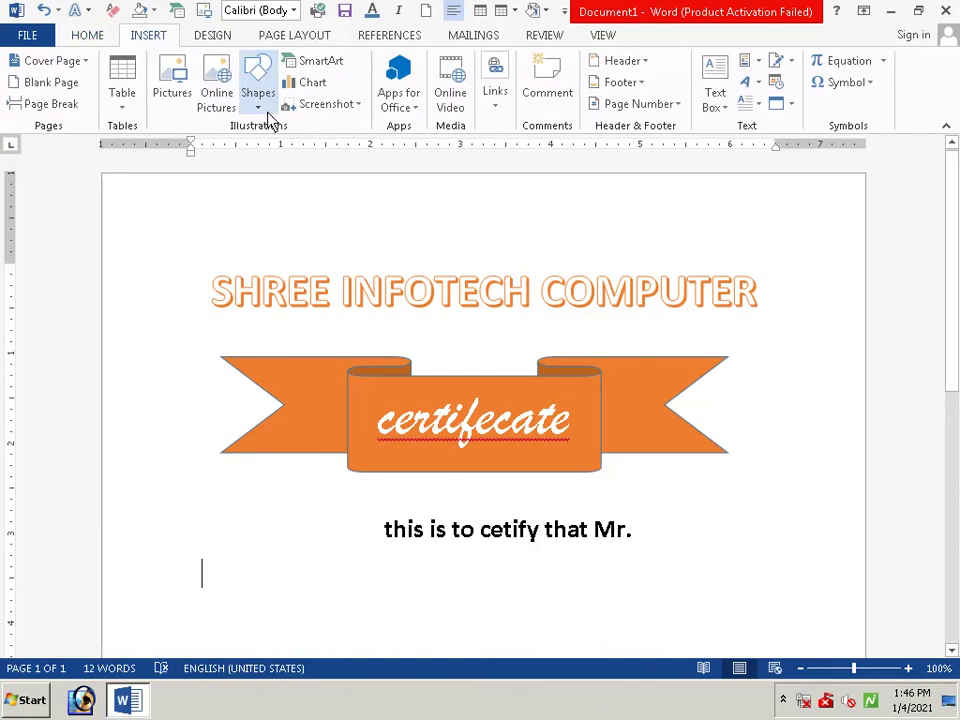
click(259, 96)
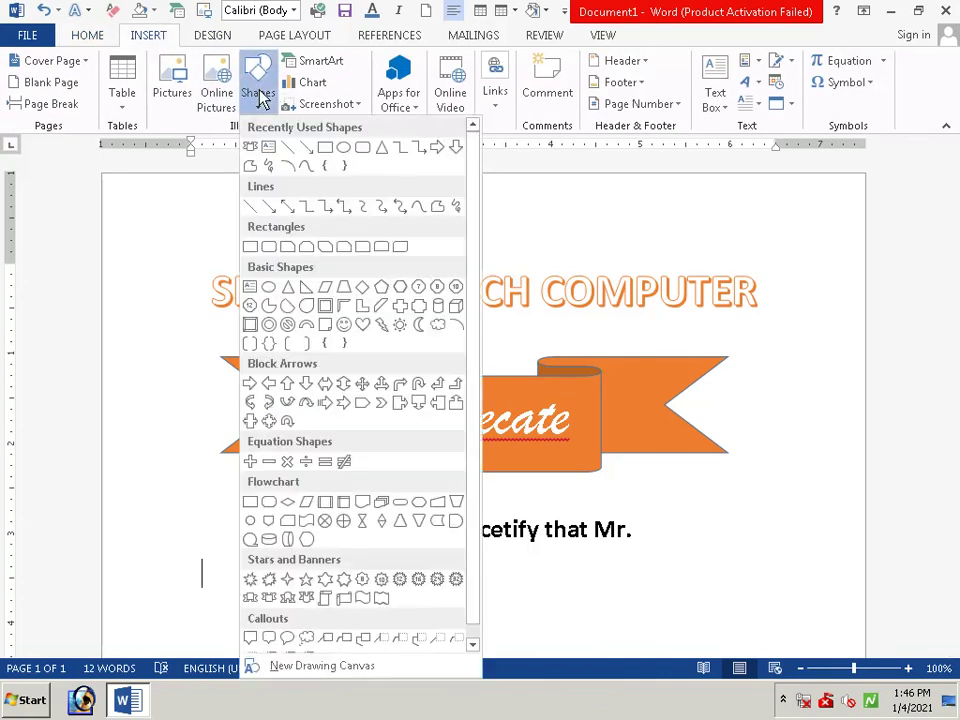
click(250, 206)
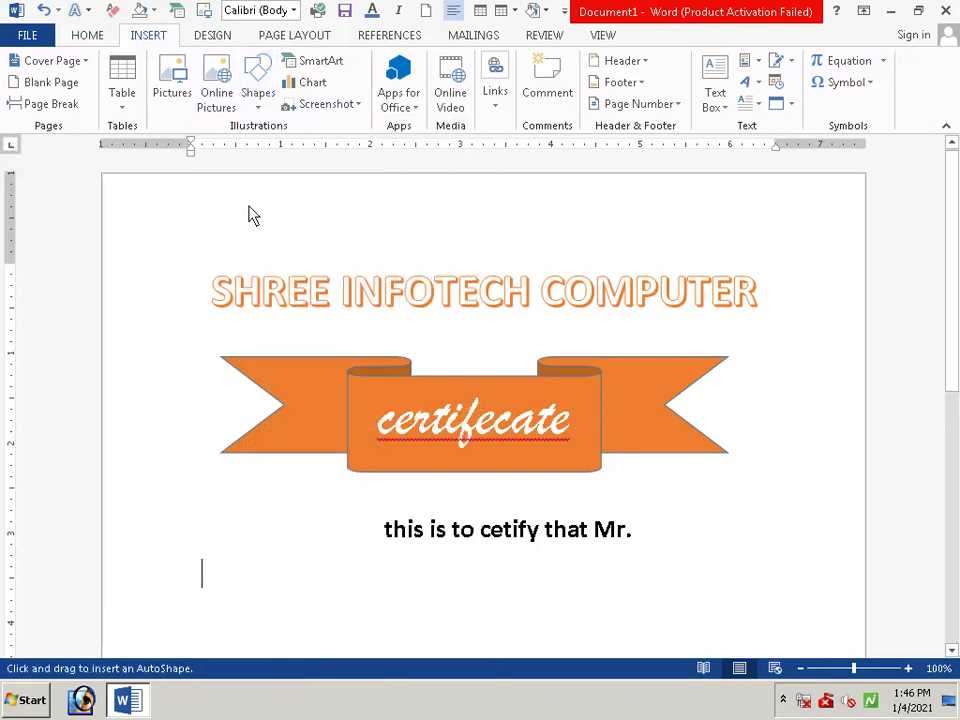
scroll(249, 561, down, 2)
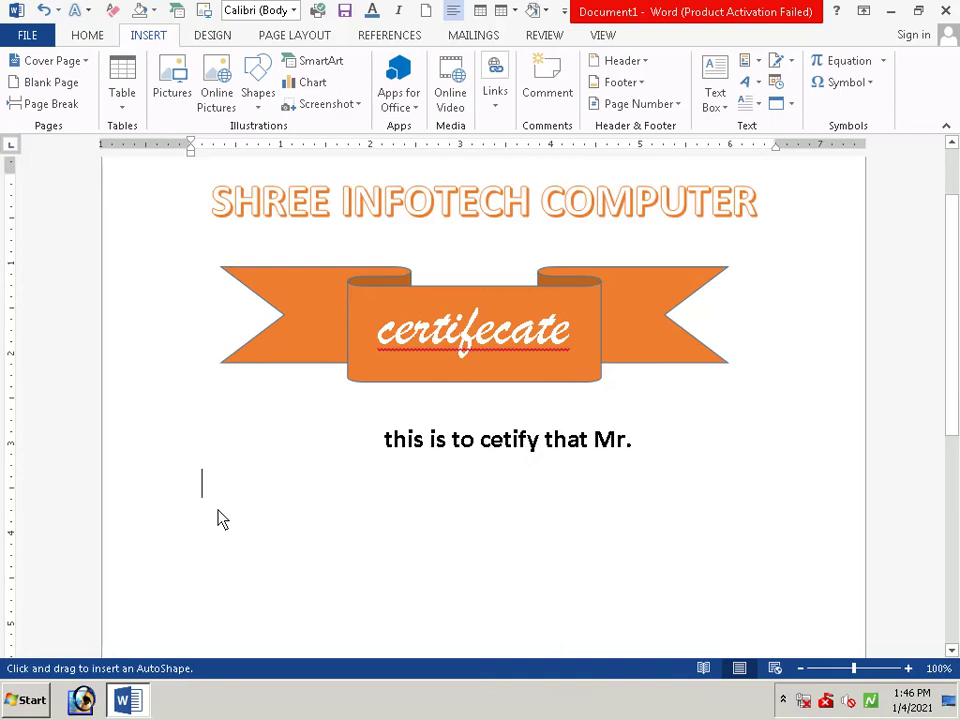
key(Escape)
- Draw a short line beneath the 'Mr.' sentence and lengthen it to the right
drag(215, 508, 250, 514)
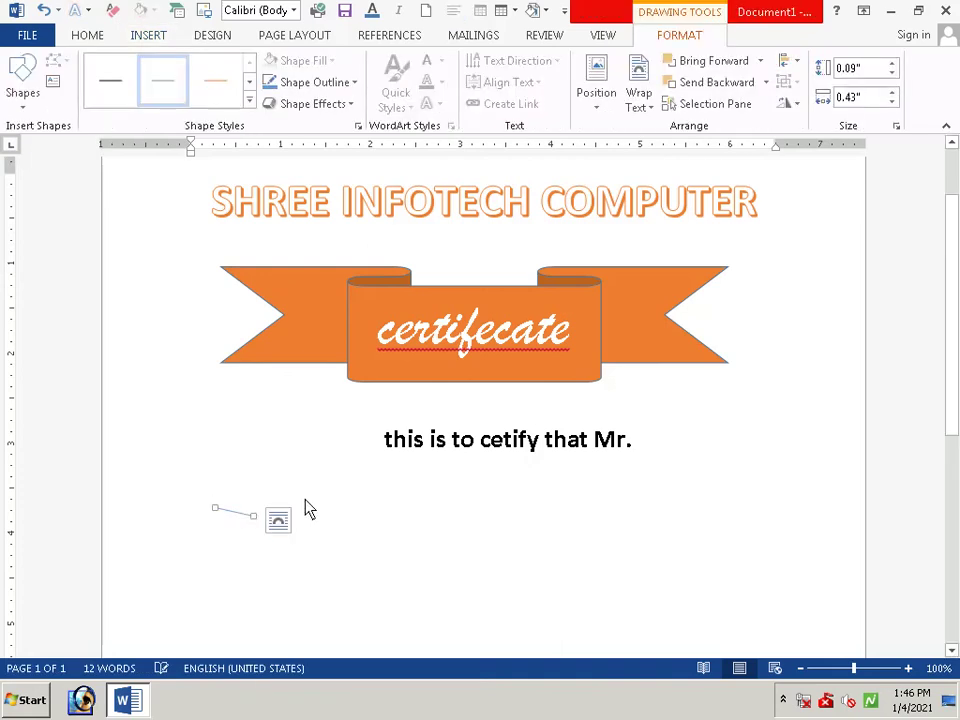
click(251, 514)
key(Return)
key(ctrl+shift+period)
key(ctrl+shift+period)
key(ctrl+shift+period)
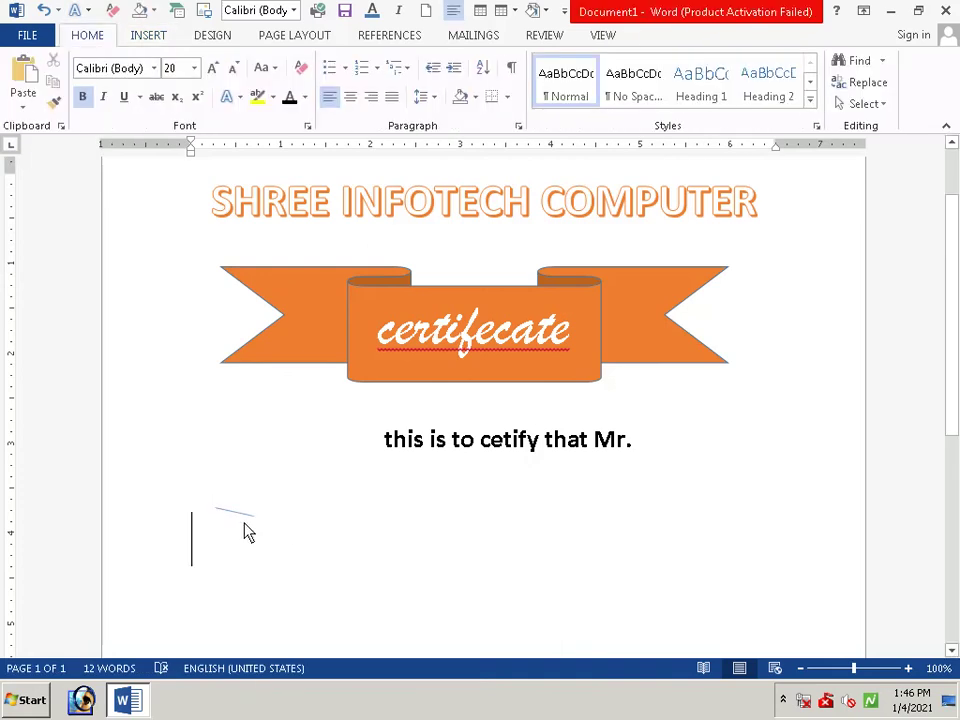
drag(250, 528, 251, 525)
right_click(251, 525)
key(Escape)
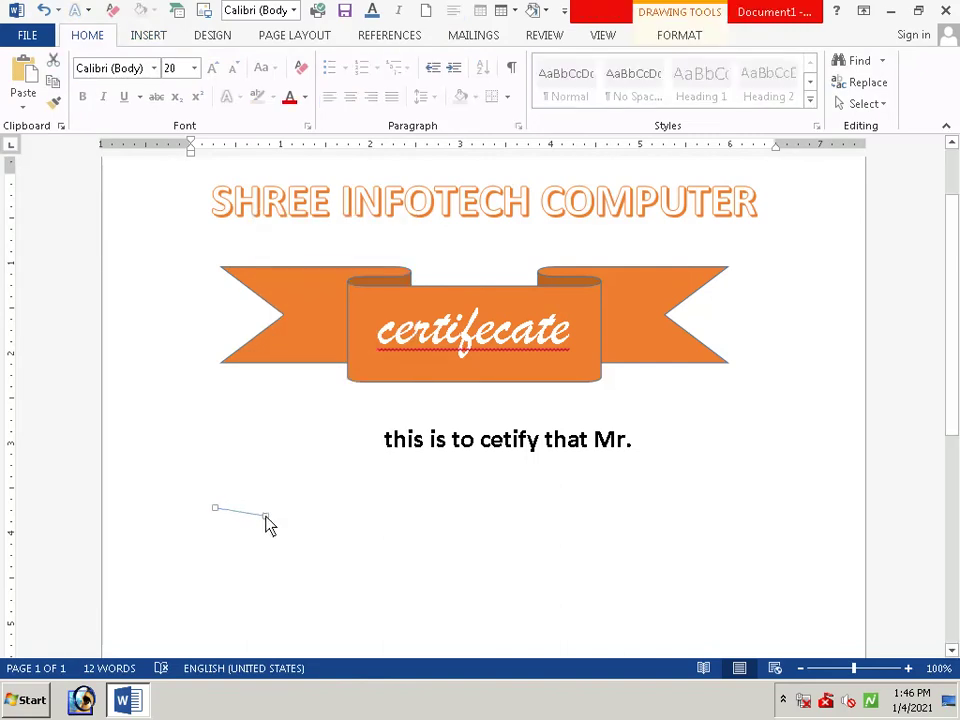
drag(255, 517, 310, 515)
click(317, 523)
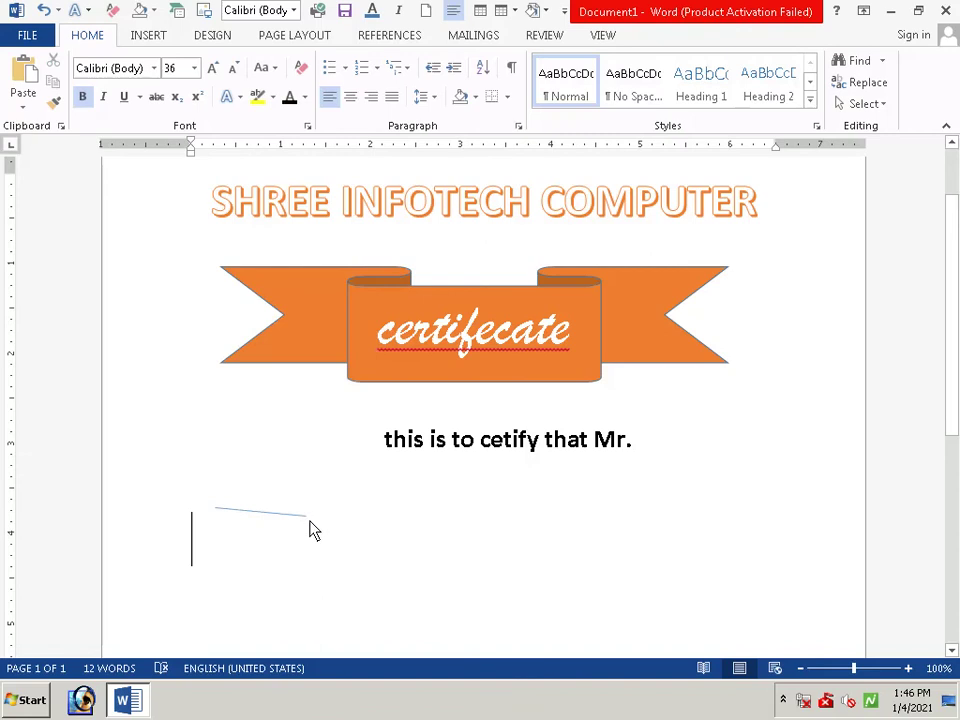
- Stretch the name line further right under the sentence, then pull its right end back
right_click(280, 524)
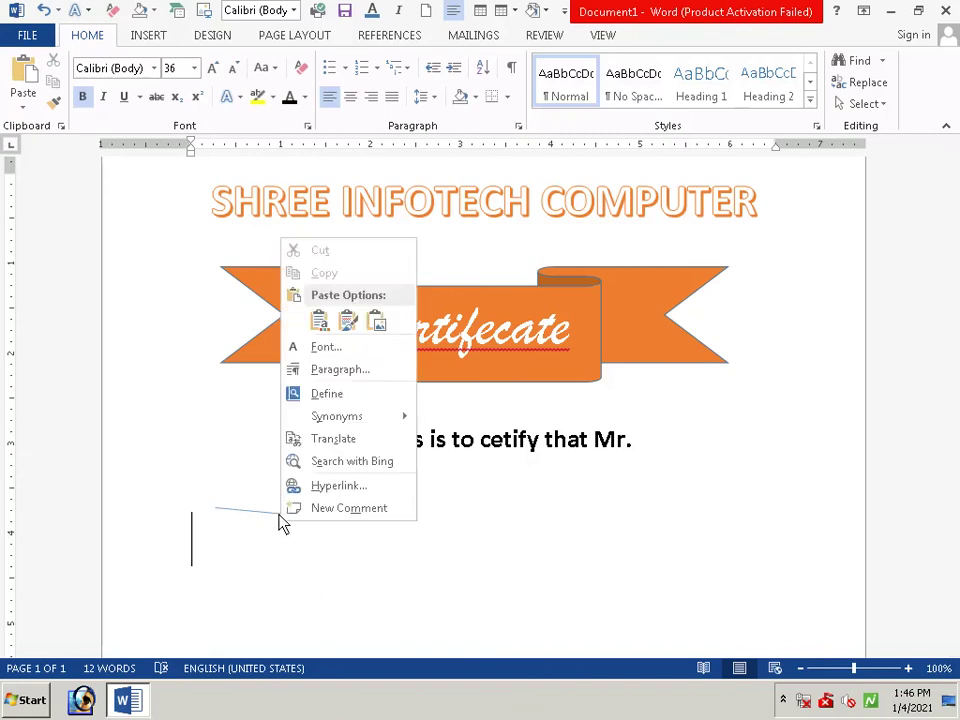
key(Escape)
click(266, 514)
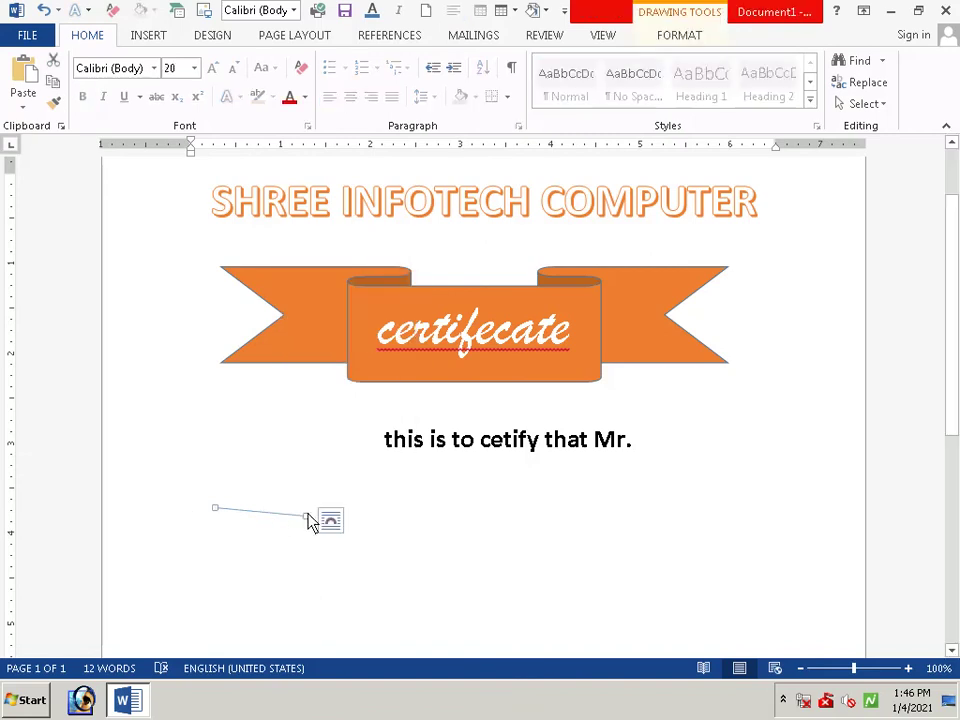
drag(309, 519, 392, 516)
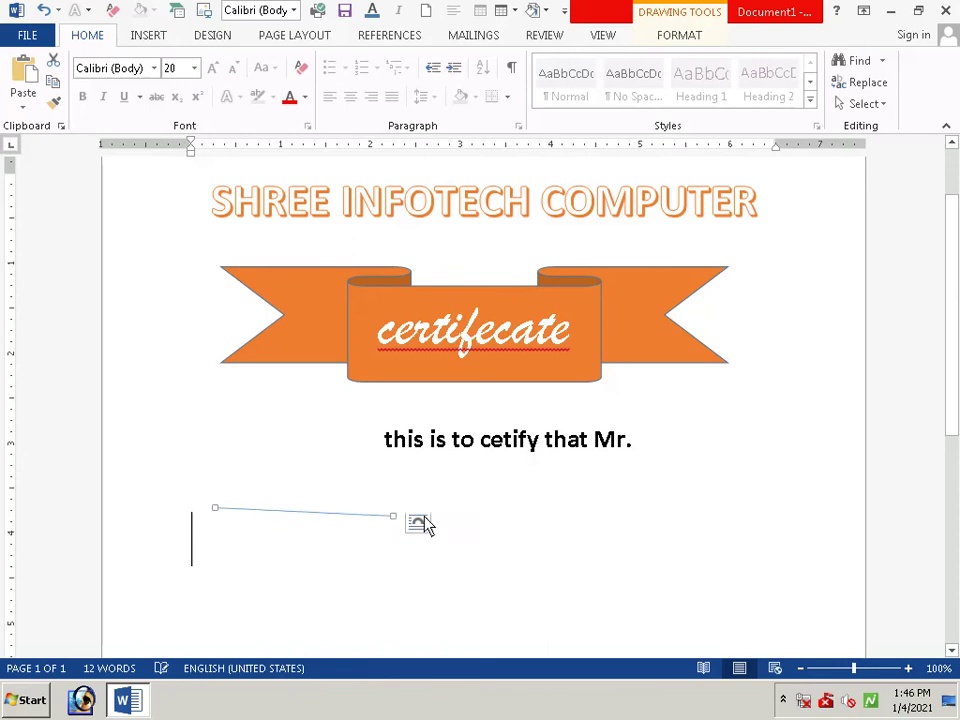
click(446, 521)
click(392, 518)
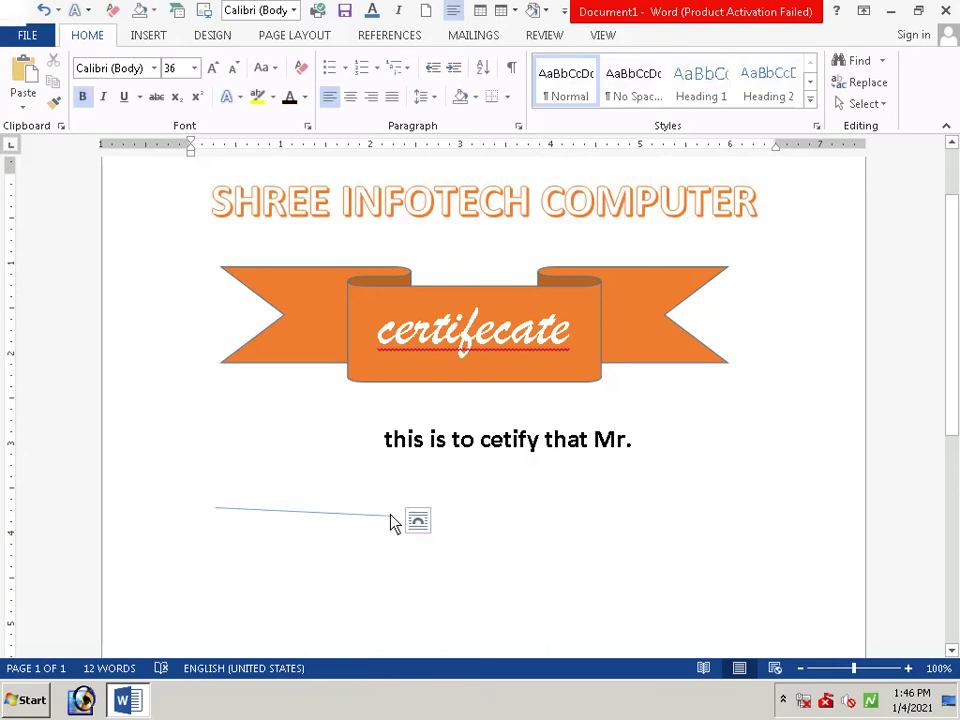
click(392, 520)
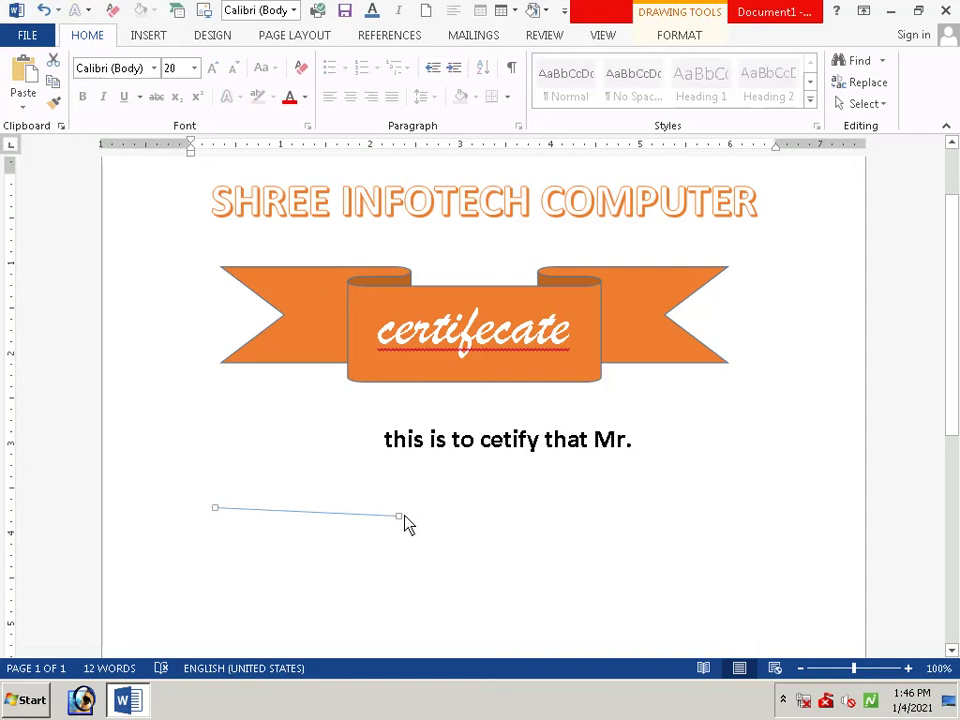
mouse_move(404, 516)
mouse_down()
mouse_move(629, 524)
mouse_move(650, 503)
mouse_move(666, 522)
mouse_up()
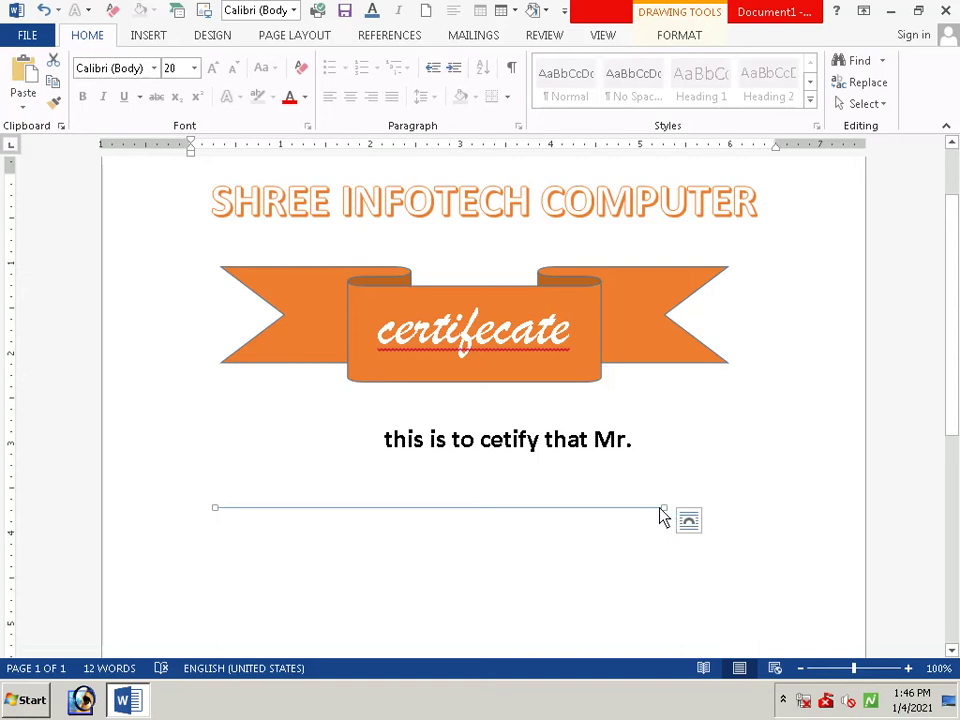
drag(662, 508, 588, 513)
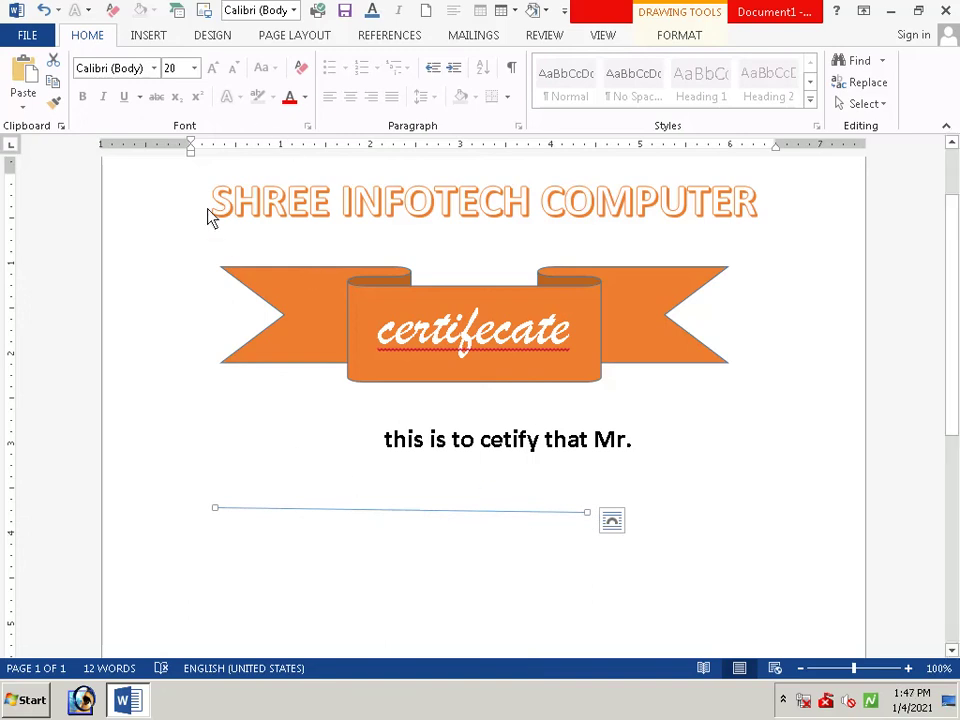
click(158, 37)
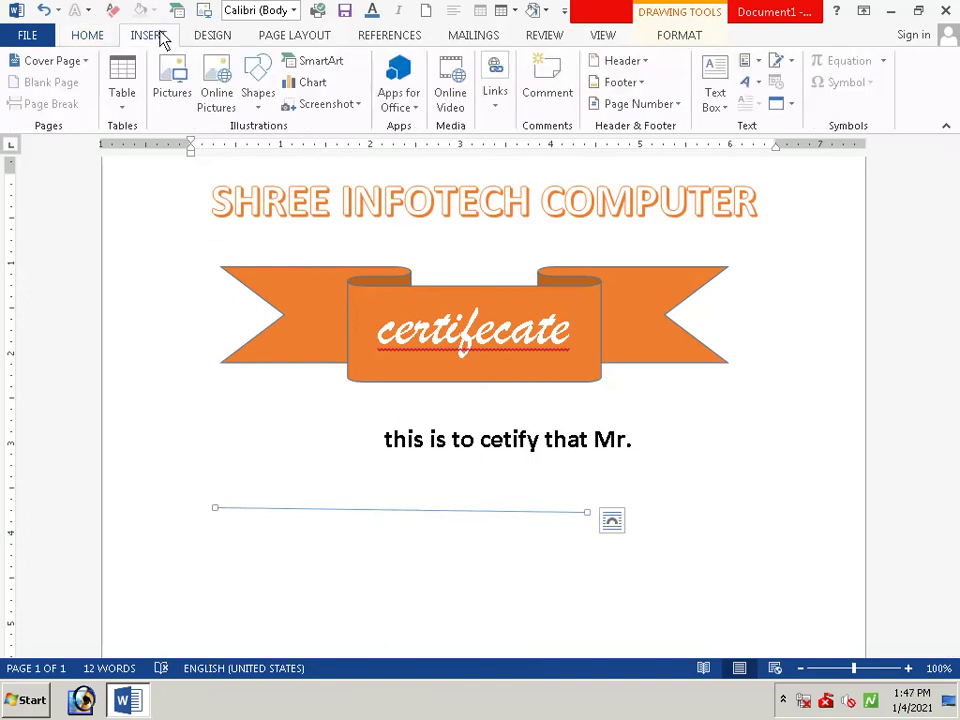
click(98, 38)
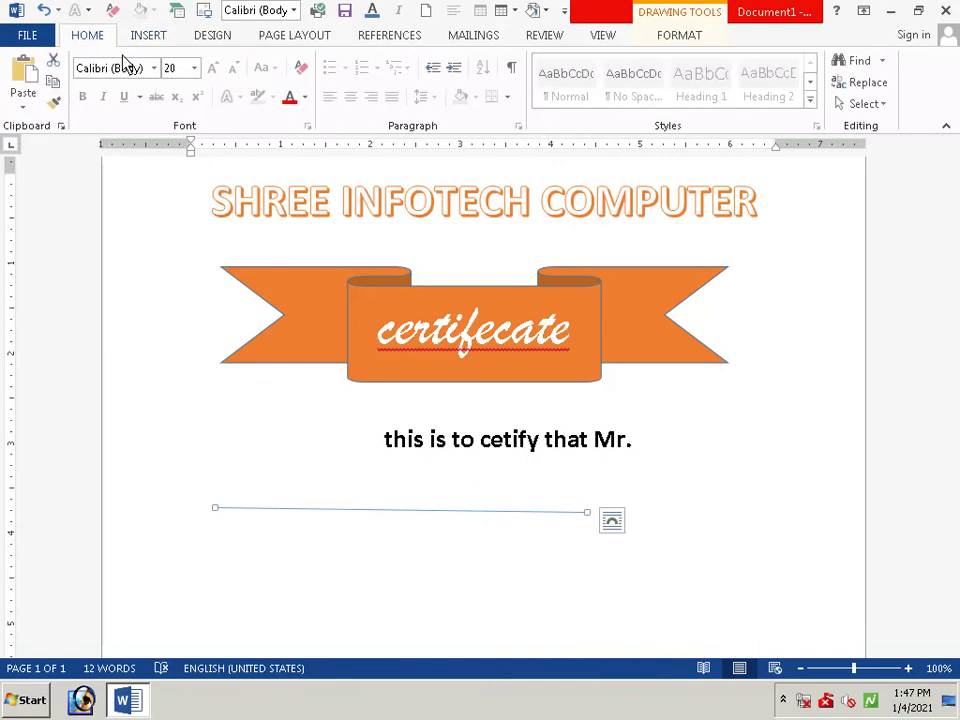
click(305, 99)
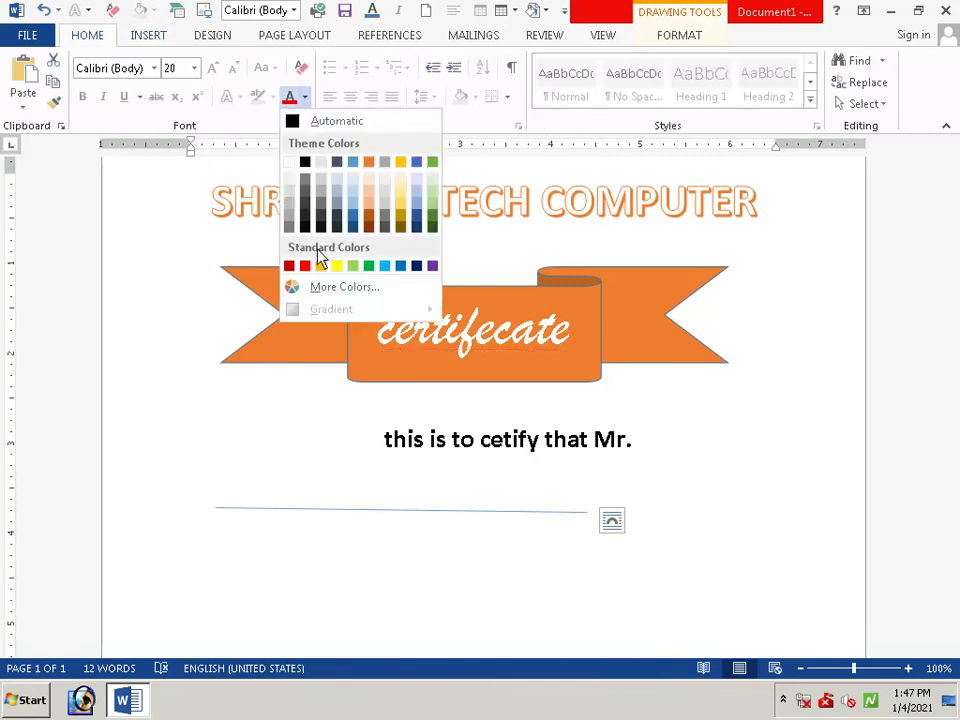
click(710, 498)
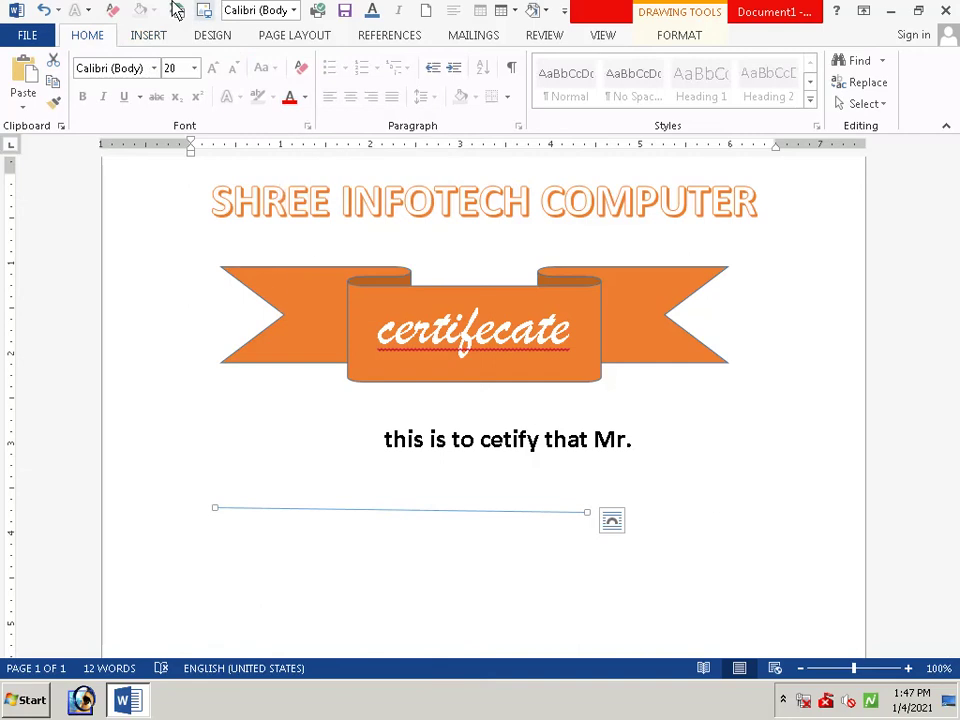
click(210, 38)
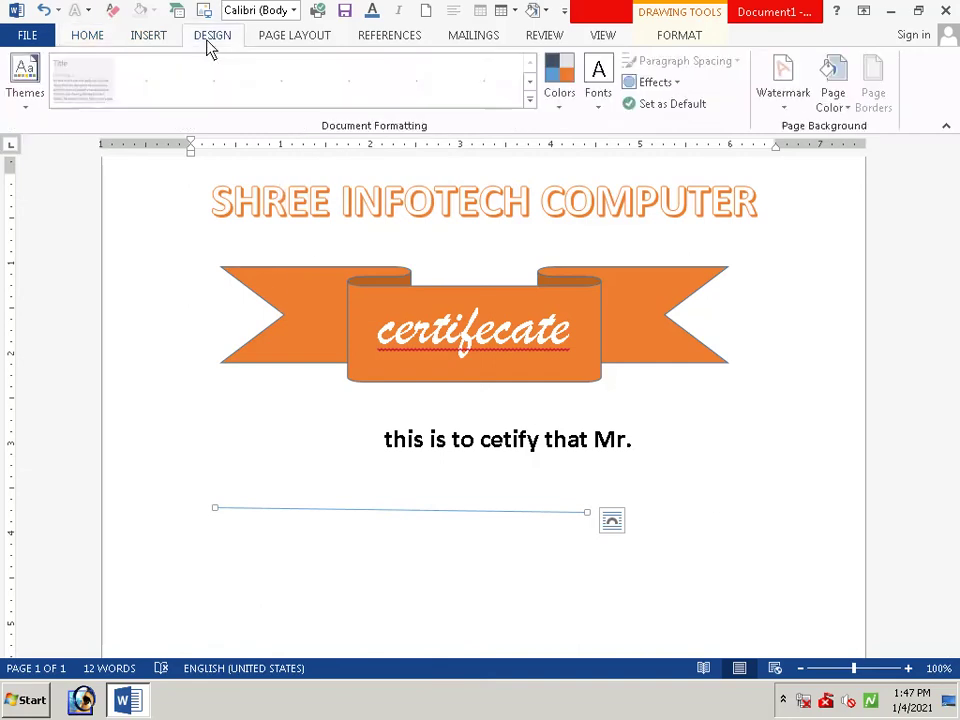
click(146, 35)
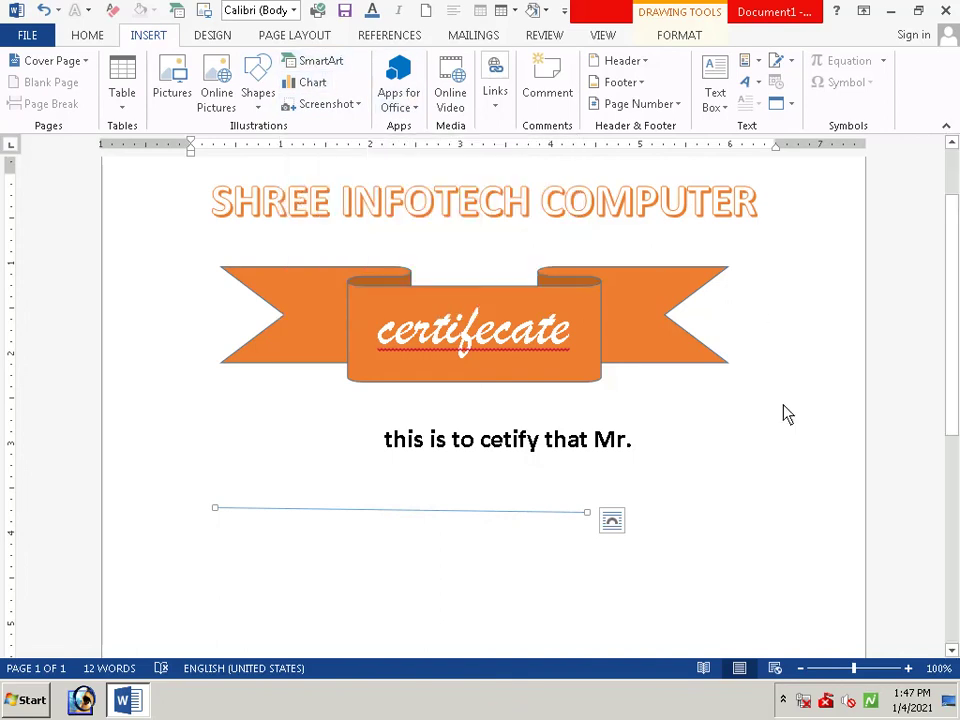
click(617, 505)
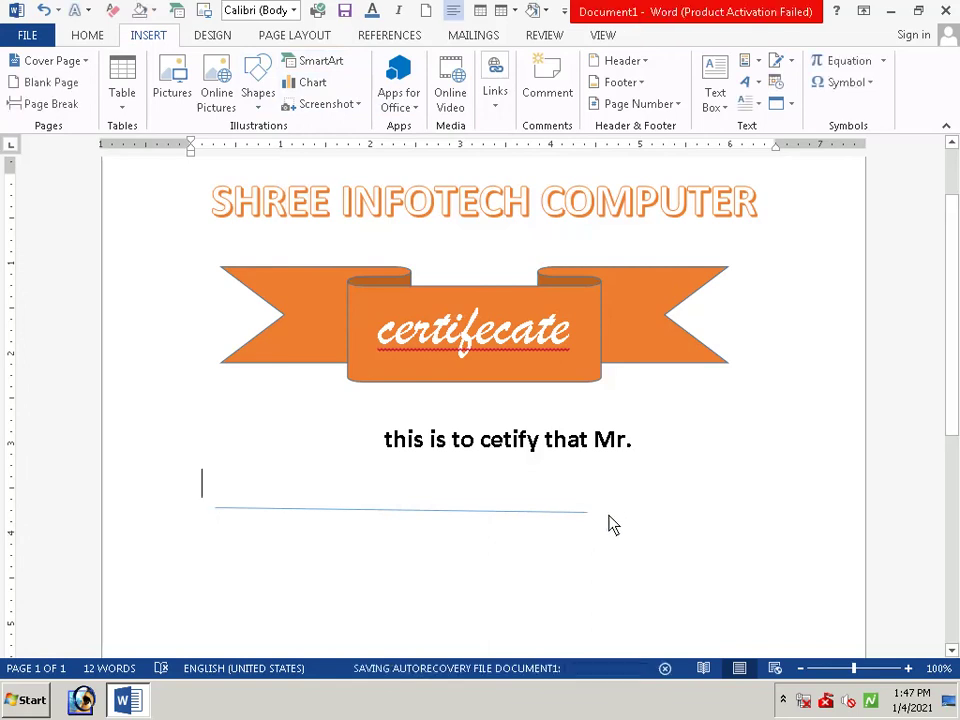
- Tab to the right of the name line and type 'has been' in Automatic font colour
key(Tab)
key(Tab)
key(Tab)
key(Tab)
key(Tab)
key(Tab)
key(Tab)
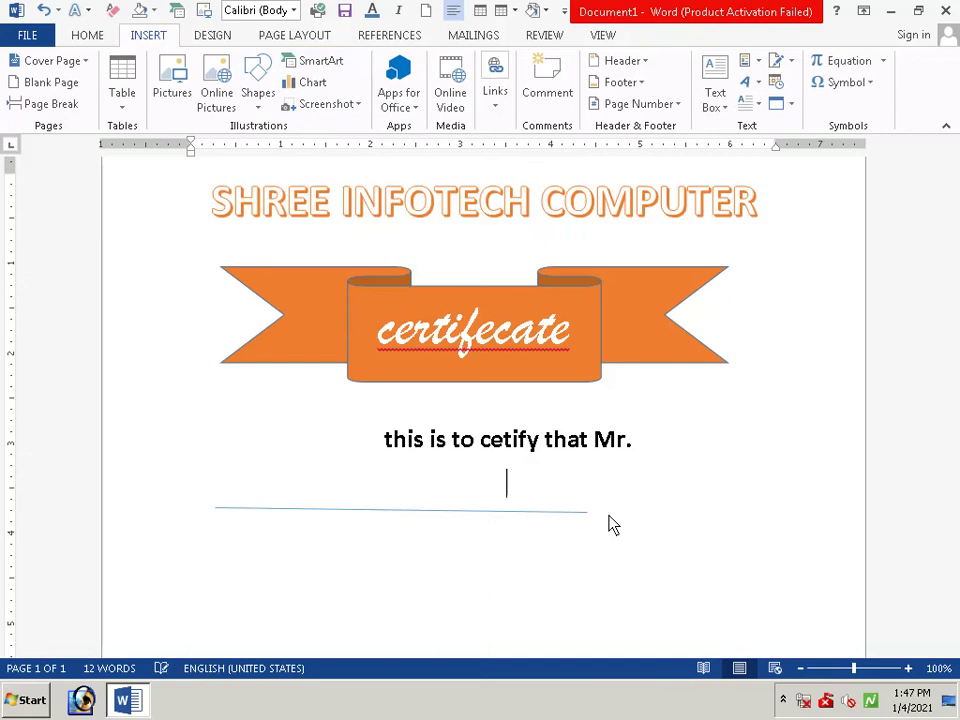
key(Tab)
key(Tab)
key(space)
key(space)
key(BackSpace)
key(BackSpace)
click(87, 36)
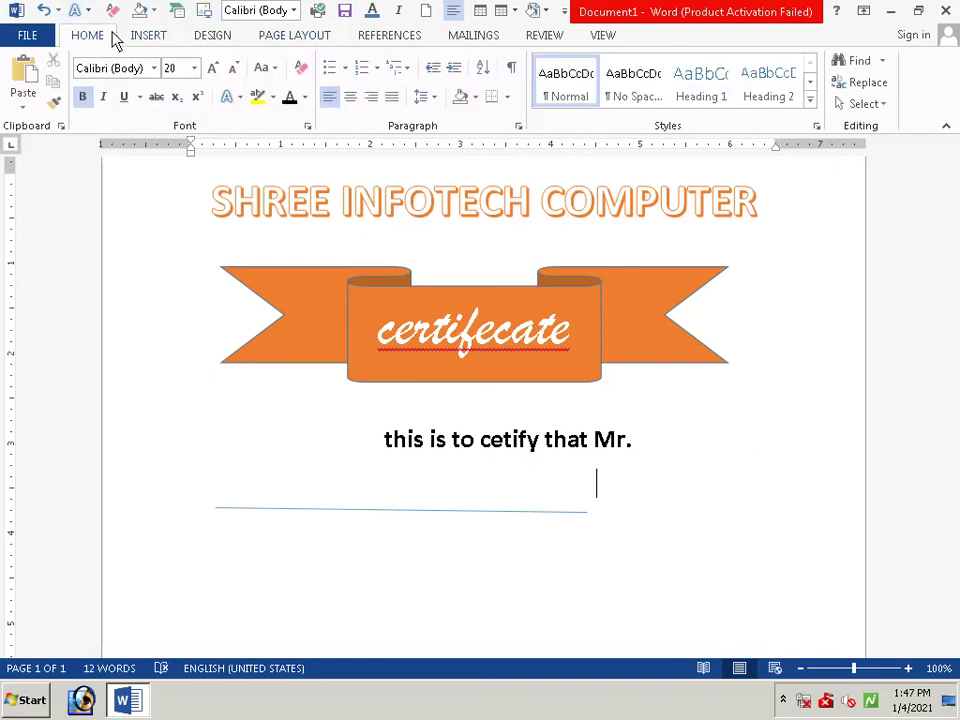
click(302, 100)
click(298, 120)
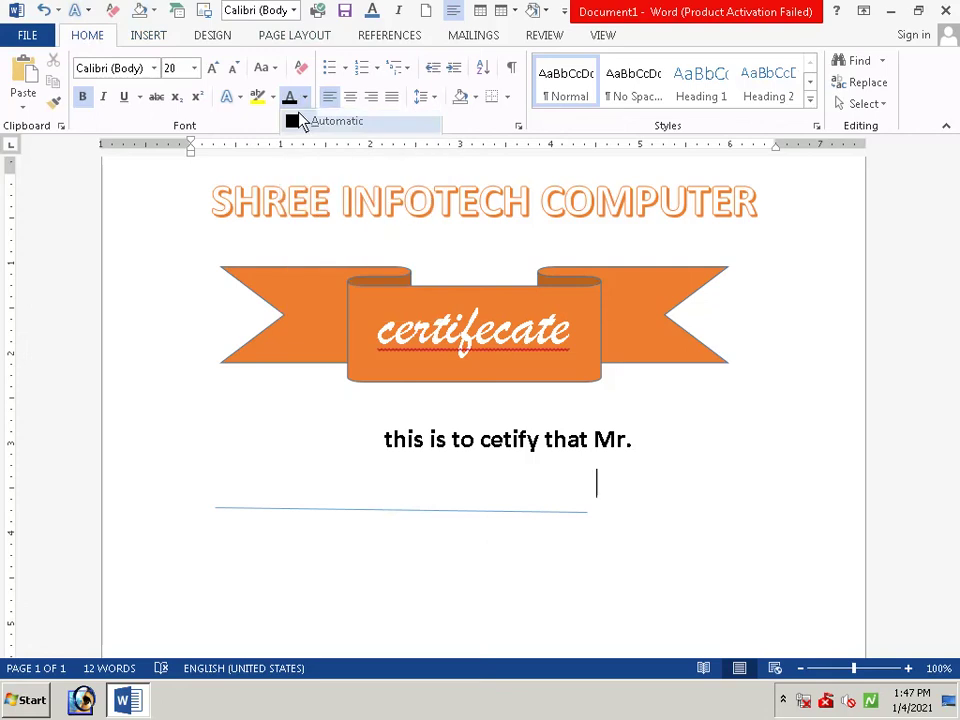
text(ha)
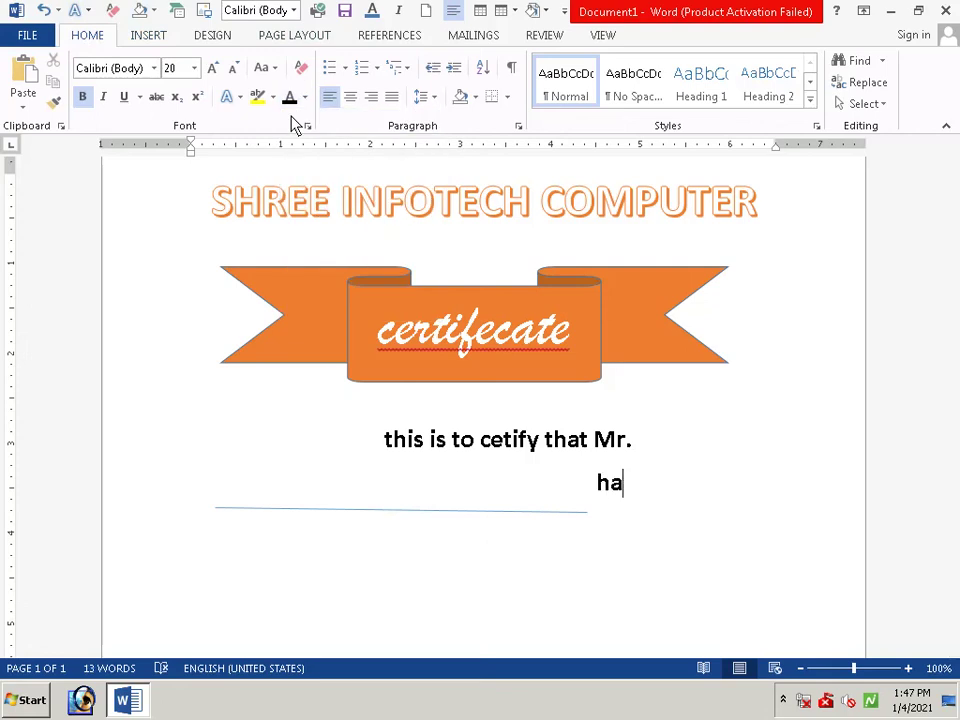
text(s )
text(be)
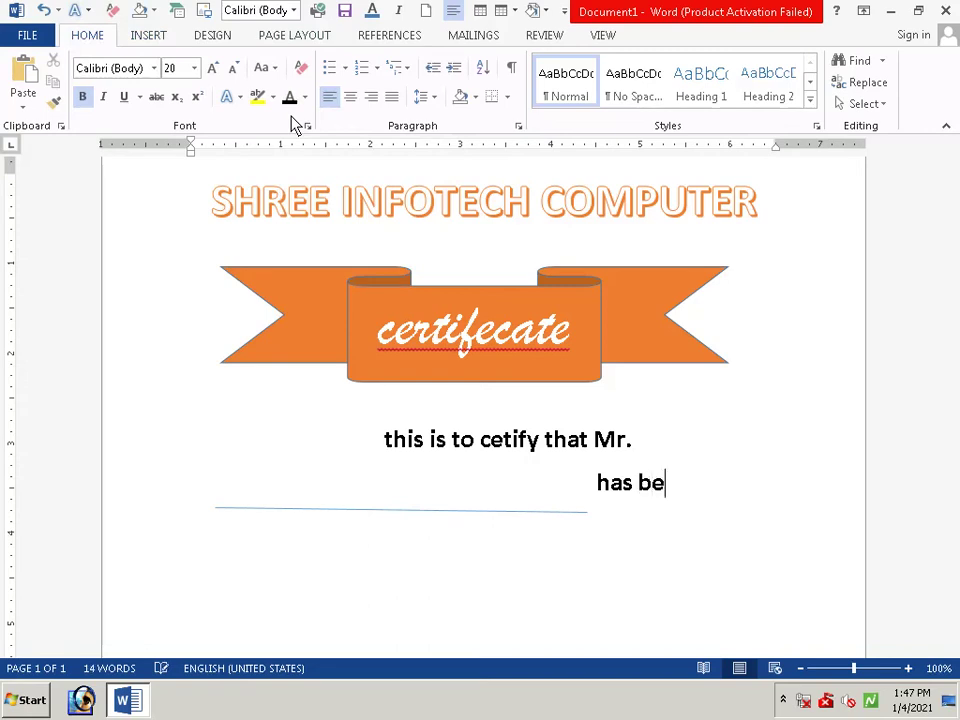
text(en)
- On the next line type 'camplet DTP corse during jan', then start a new paragraph
key(Return)
text(mo)
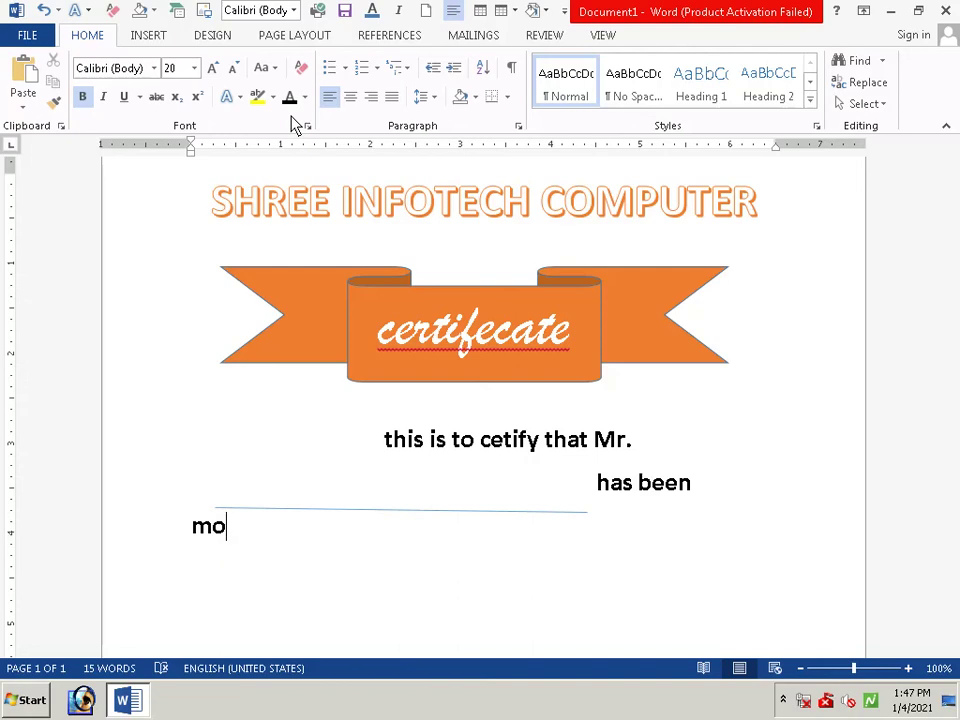
key(BackSpace)
key(BackSpace)
text(cam)
text(p)
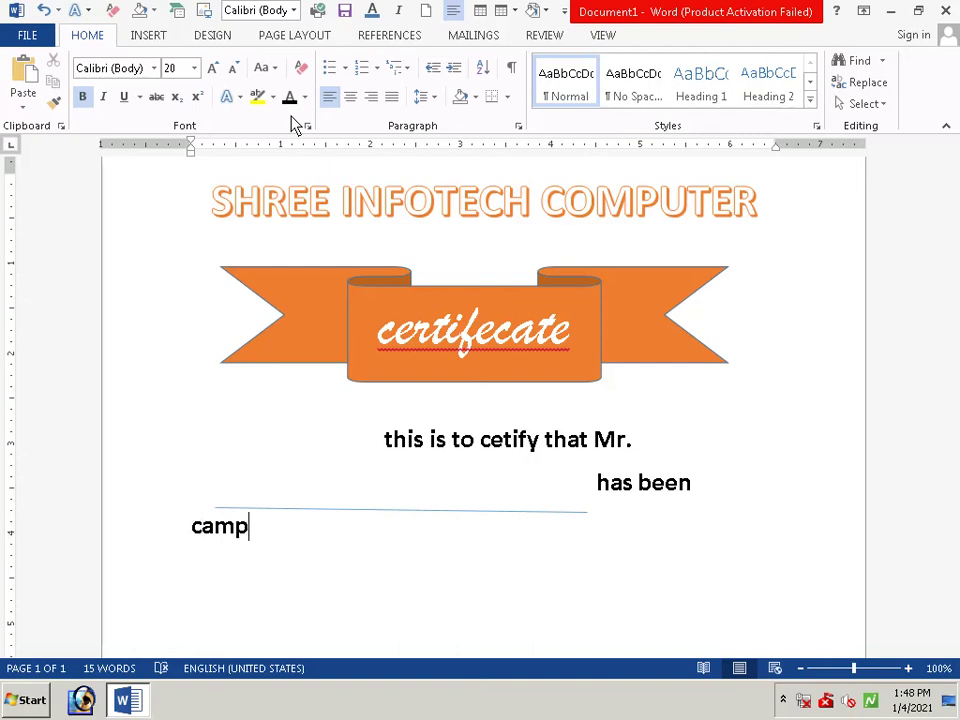
text(let )
text(D)
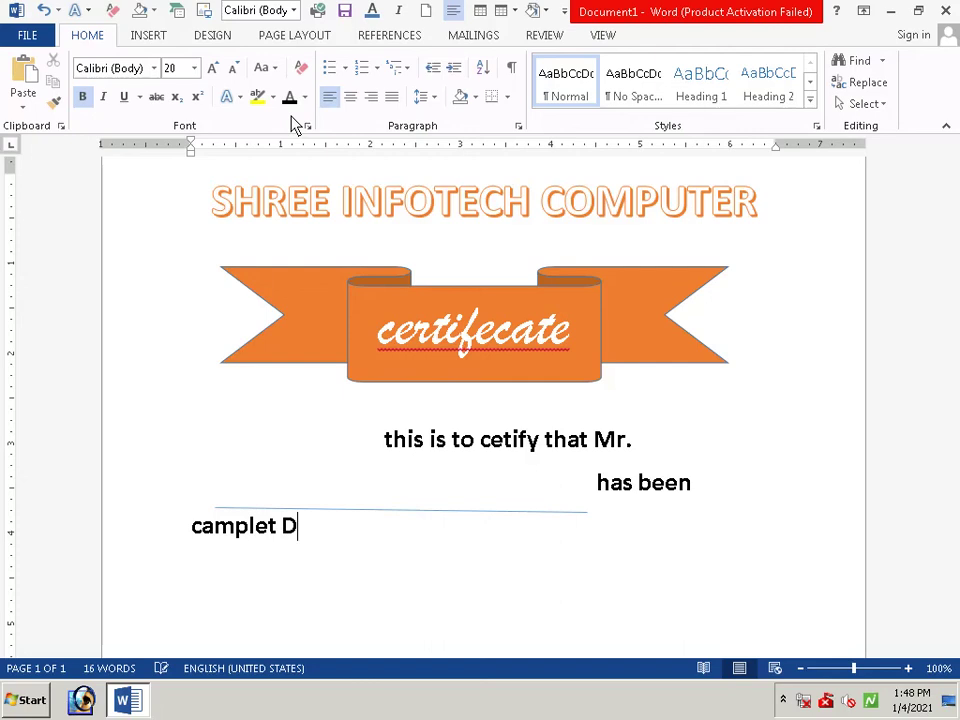
text(TP)
text( co)
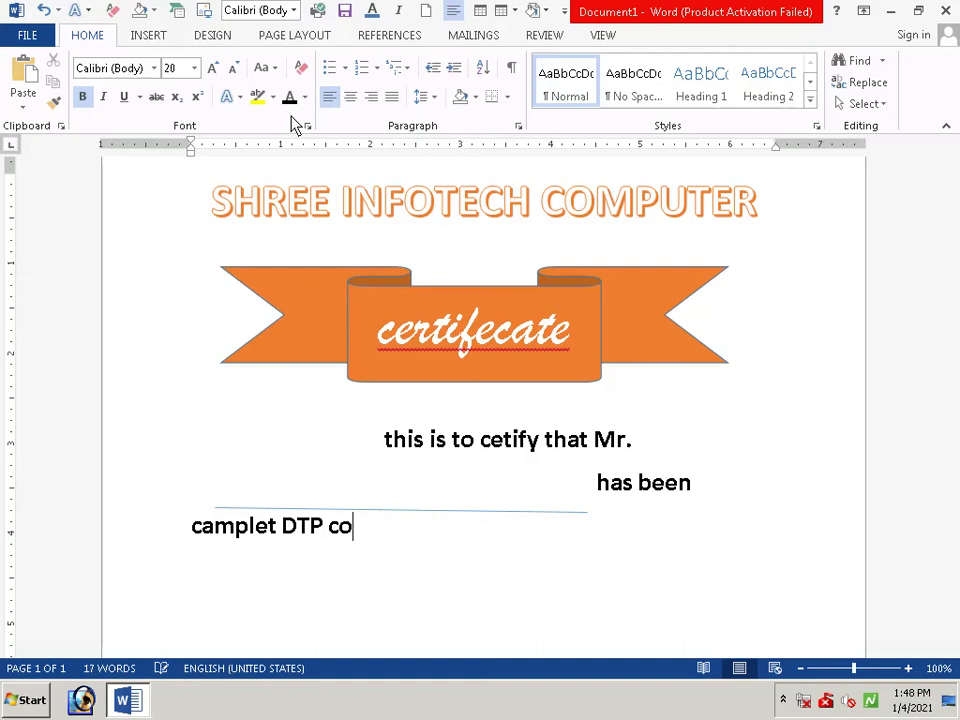
text(rd)
text(e)
key(BackSpace)
key(BackSpace)
key(BackSpace)
text(s)
text(e )
text(d)
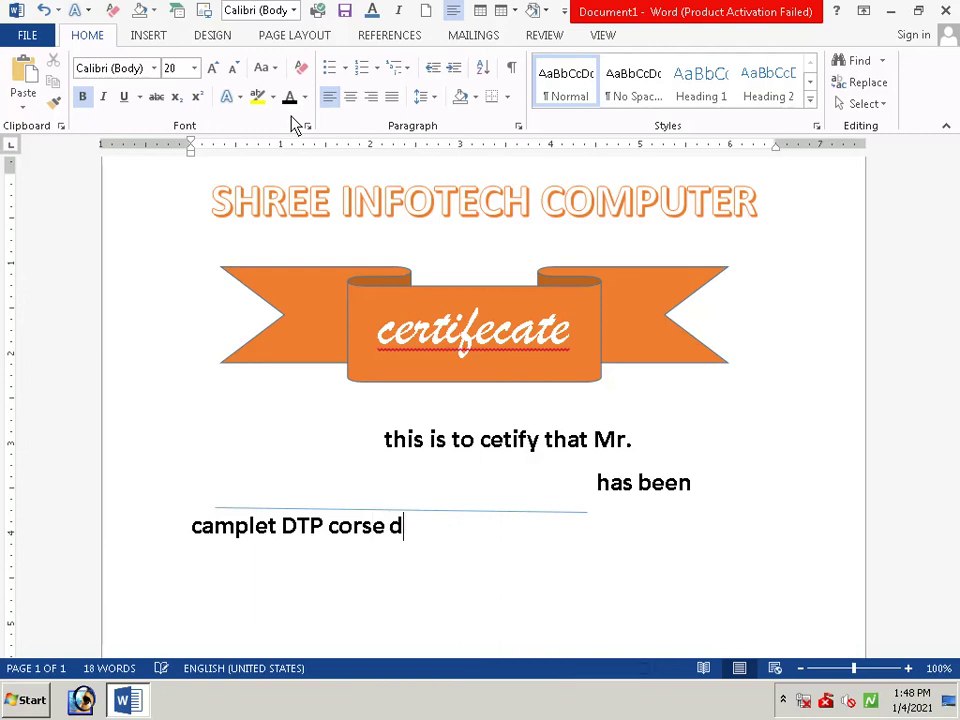
text(u)
text(ri)
text(ng )
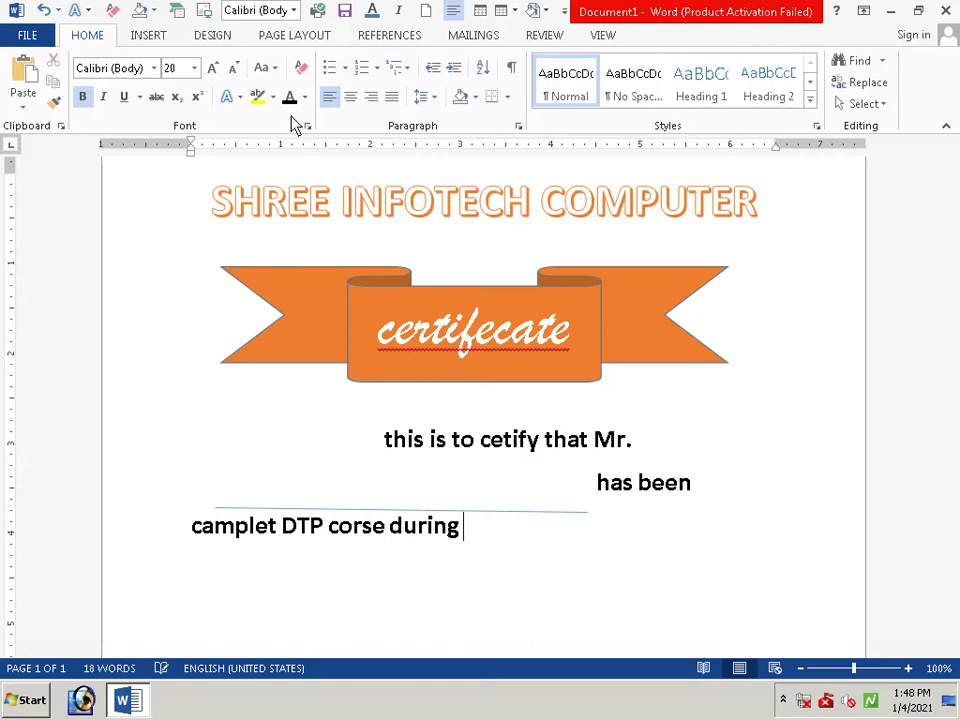
text(j)
text(a)
text(n)
key(Return)
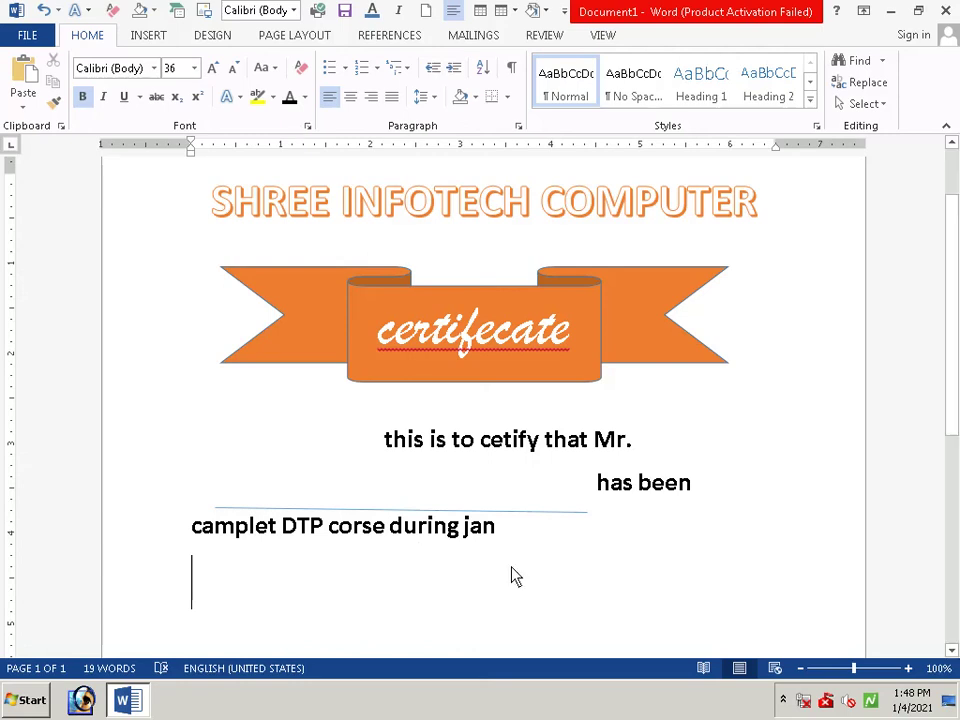
- Continue the sentence after 'jan' with '2012 to march'
click(518, 538)
key(Down)
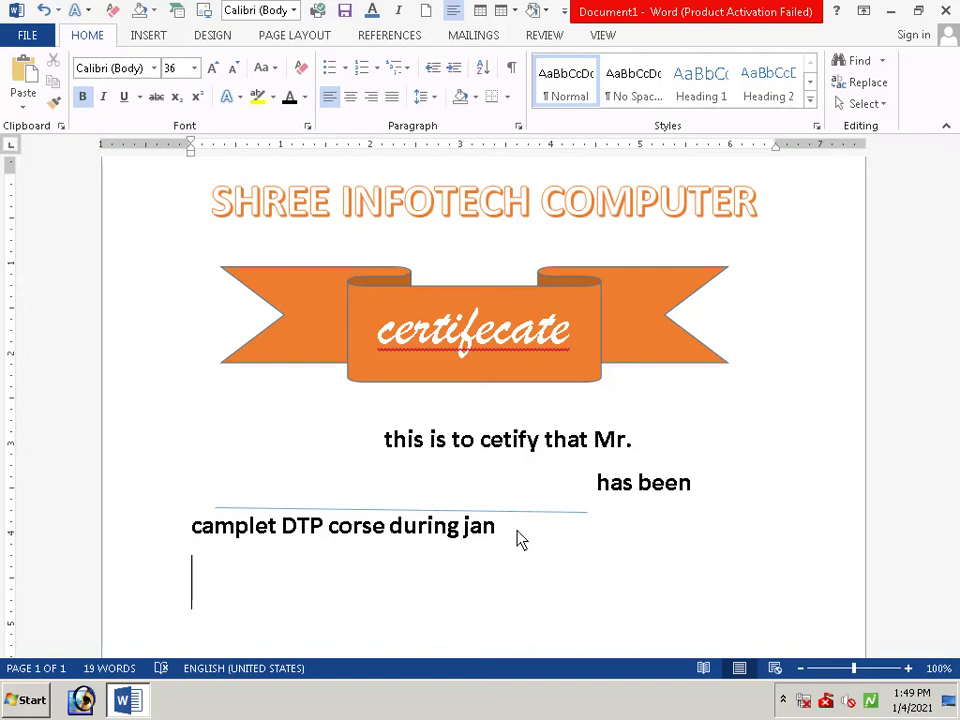
key(BackSpace)
text(201)
text(2)
text( t)
text(o )
text(mar)
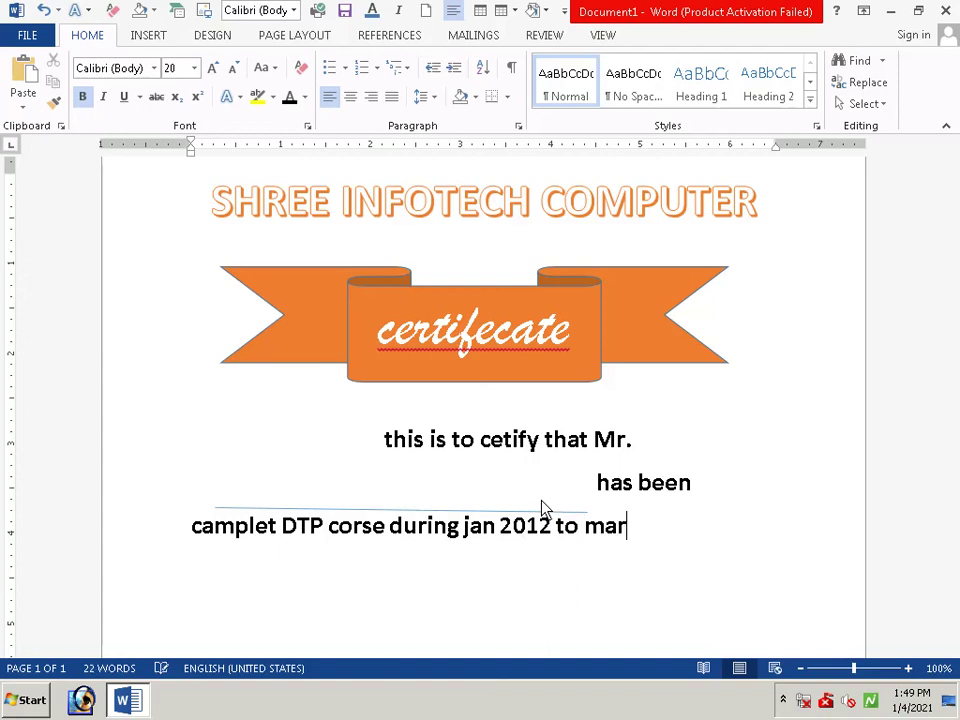
text(ch)
- Start the next line with '2012 with 80', trimming the extra digits
key(Return)
text(2012)
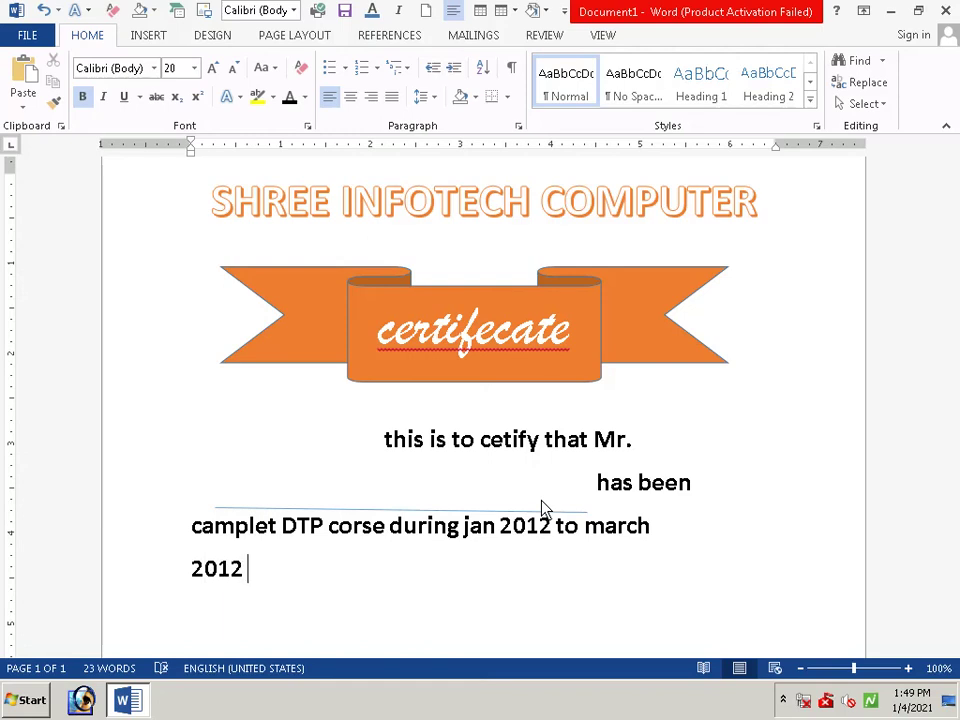
text(w)
text(it)
text(h )
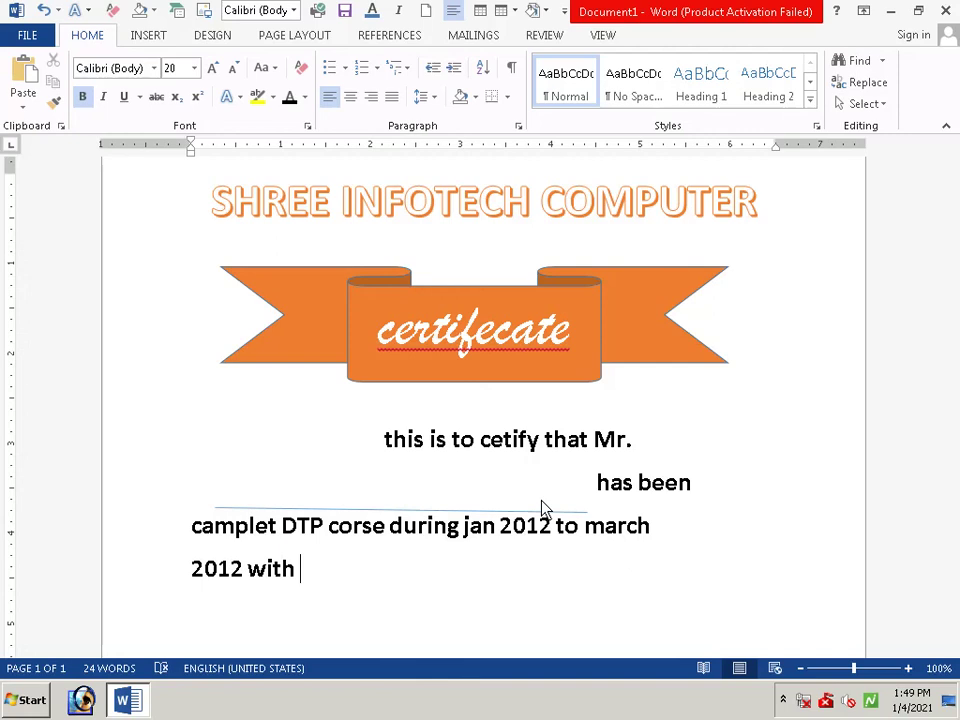
text(8)
text(0)
text(55)
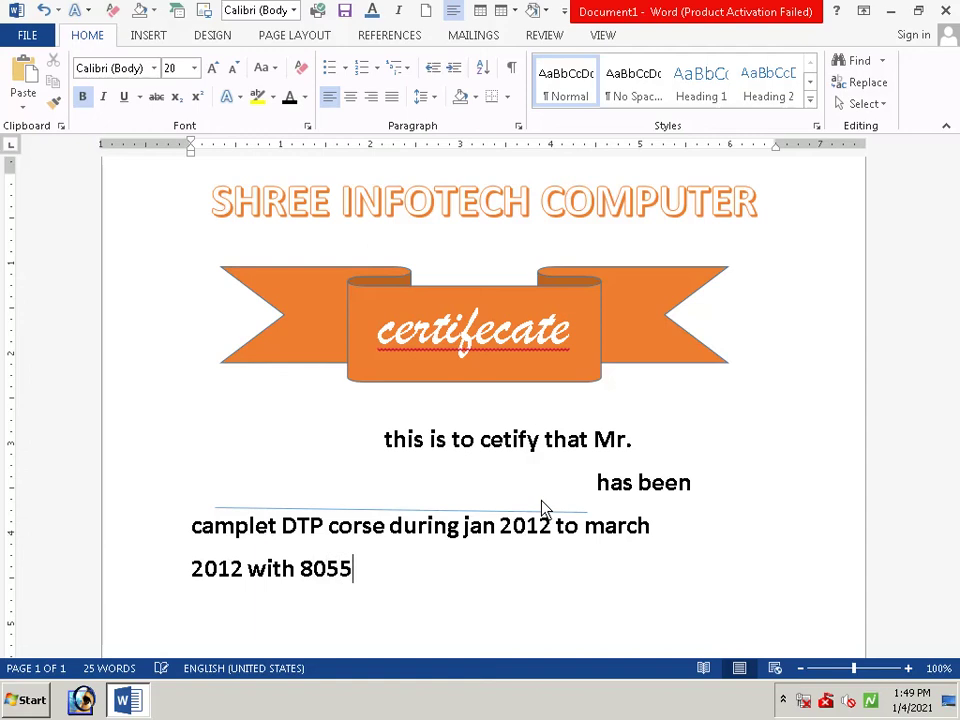
text(55)
key(BackSpace)
key(BackSpace)
key(BackSpace)
key(BackSpace)
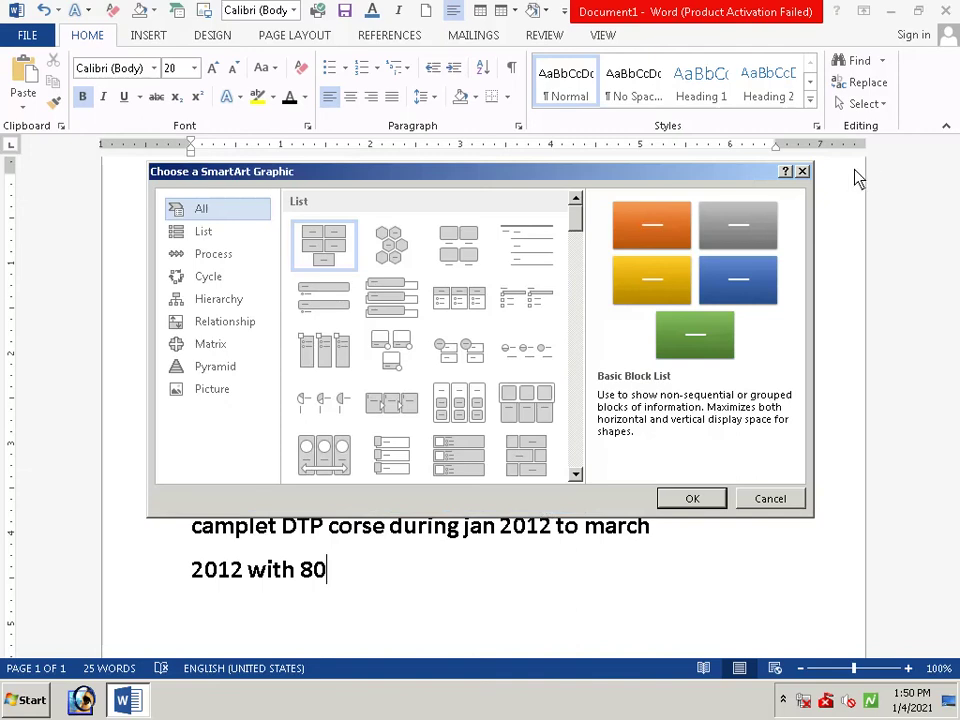
click(802, 172)
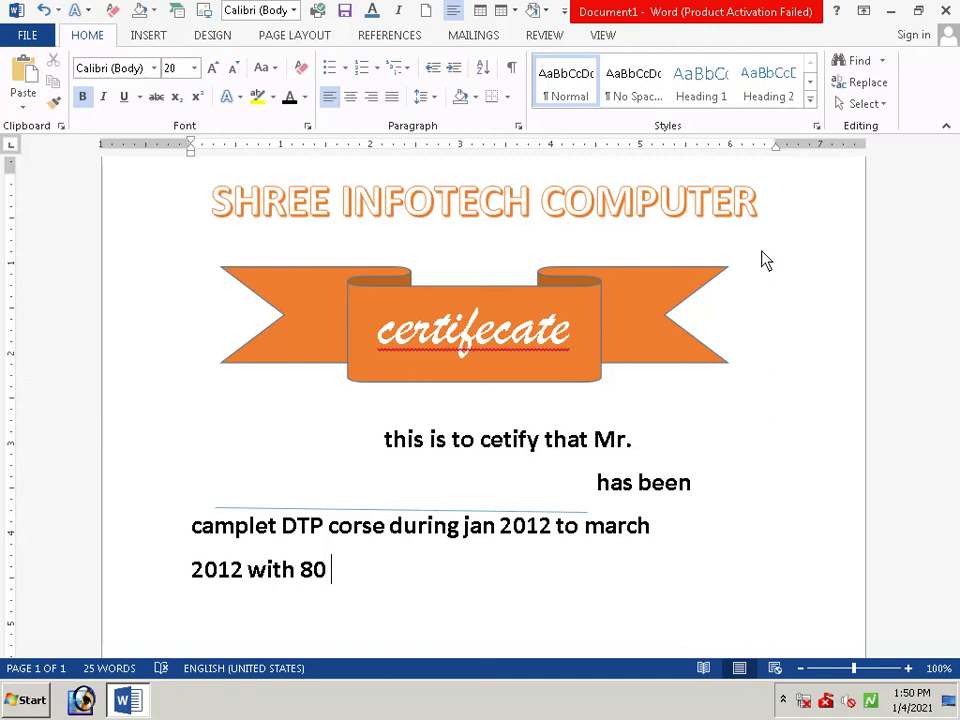
- Replace the space after 80 with '% marks.' to end the line
key(BackSpace)
text(%)
text( ma)
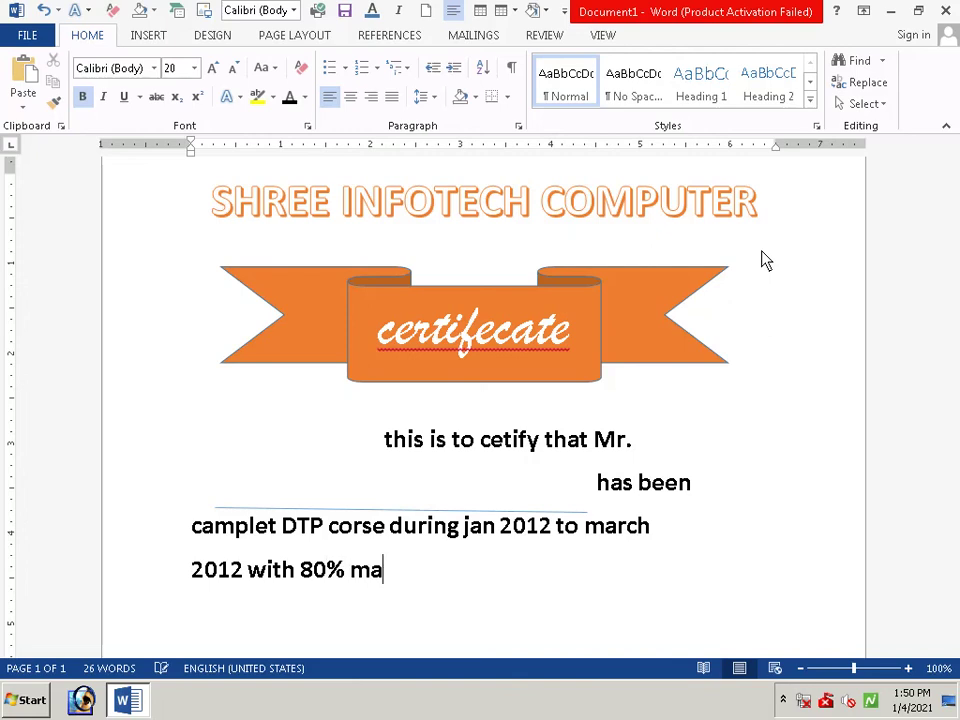
text(rk)
text(s)
text(.)
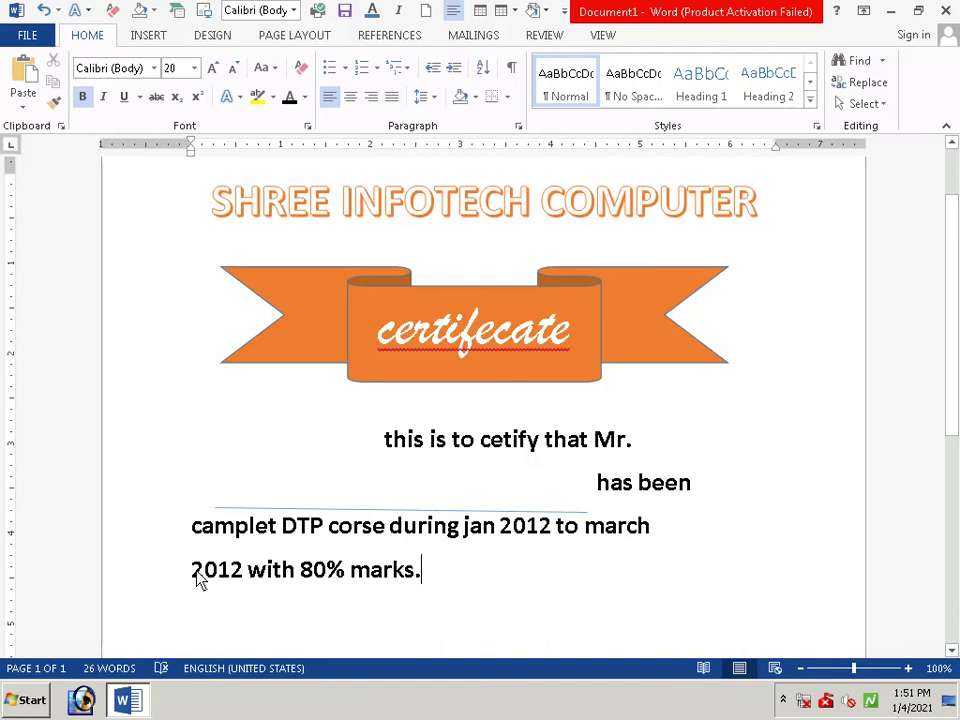
- Center the '2012 with 80% marks.' line, then select the thin name line shape
drag(193, 570, 405, 568)
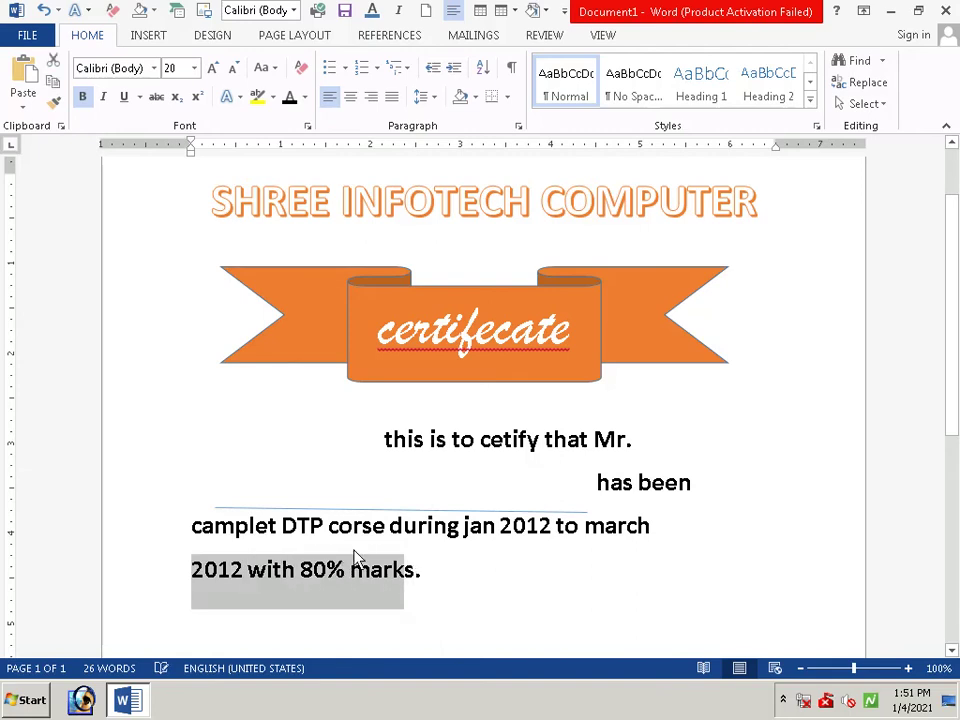
click(351, 97)
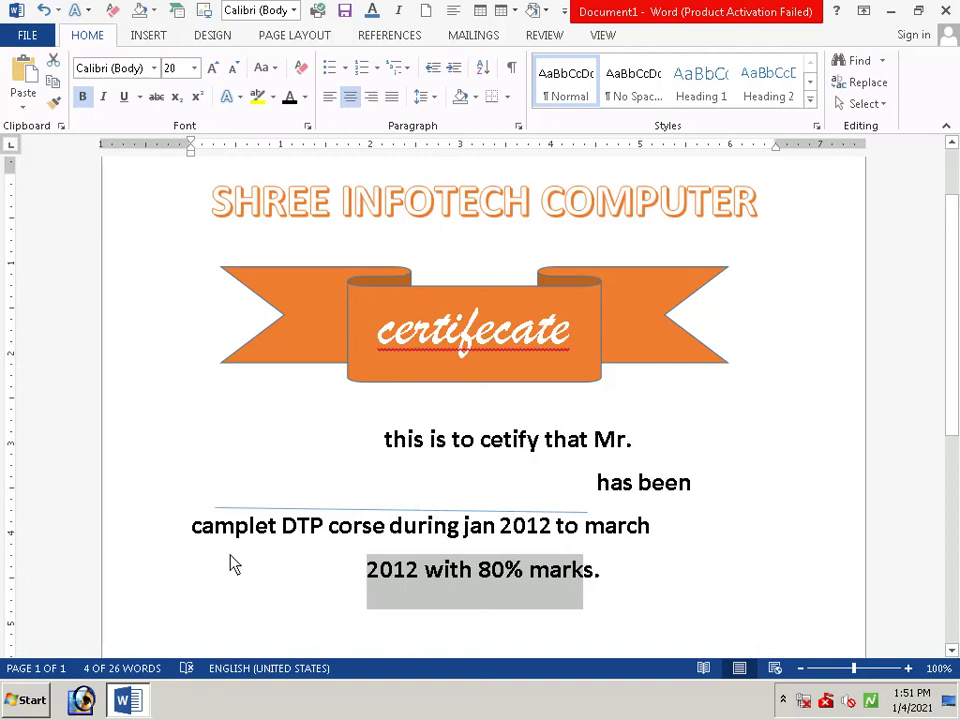
click(257, 511)
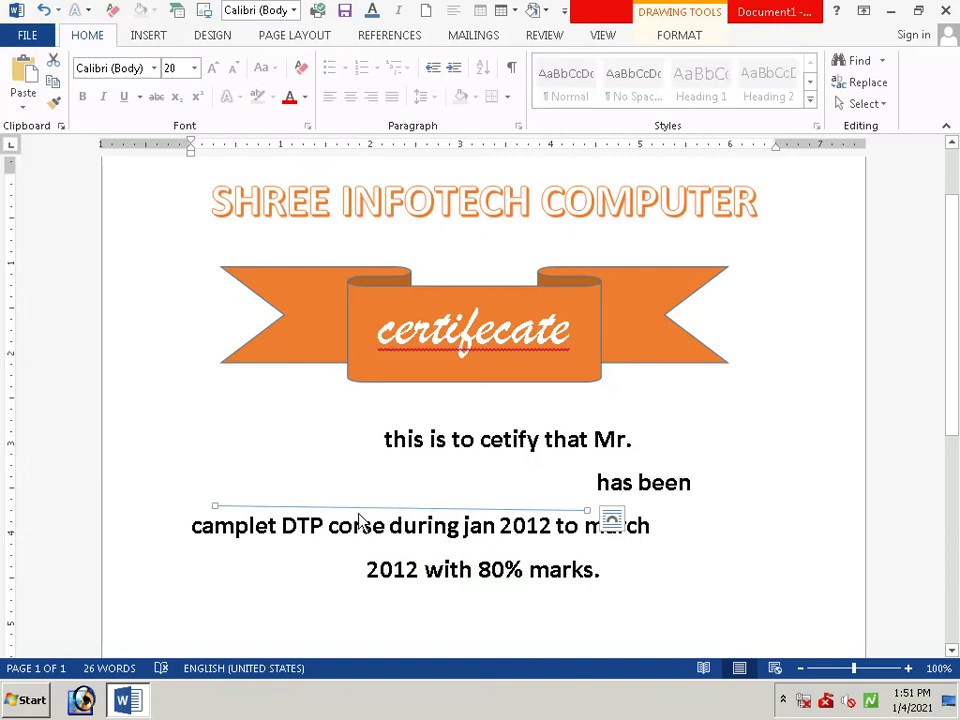
- Move the name line up level with 'has been', just to its left, and straighten its left end
drag(359, 516, 360, 509)
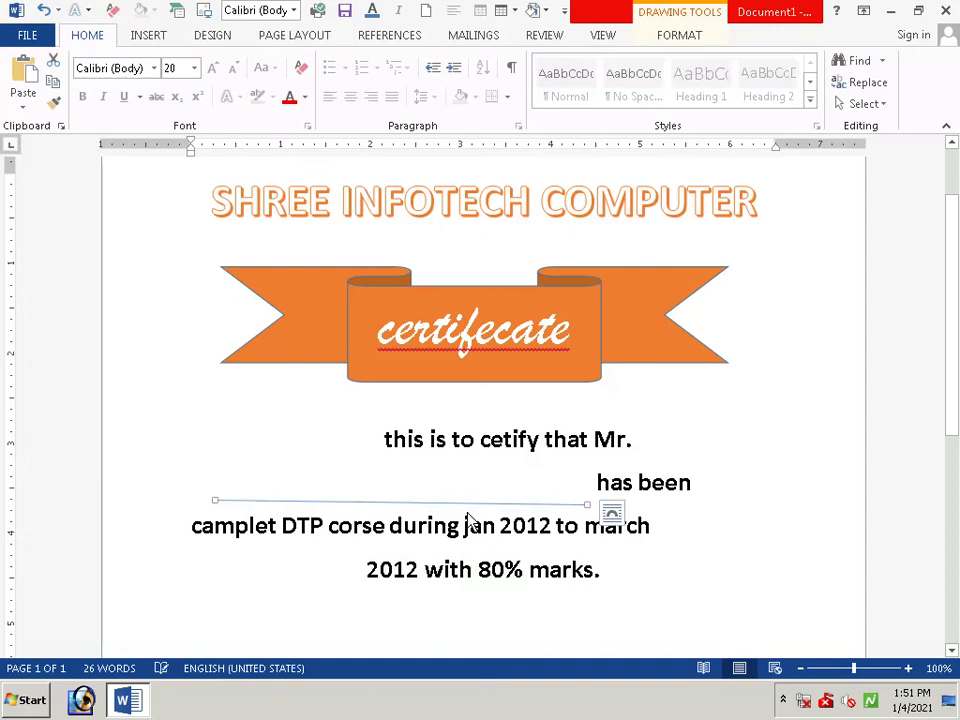
key(Up)
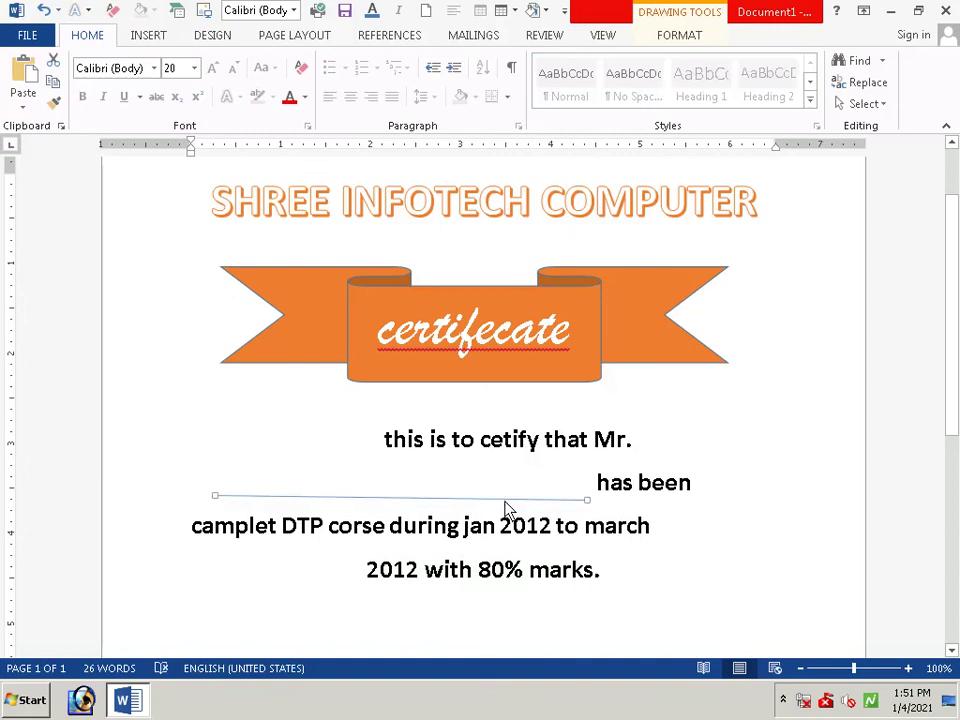
drag(507, 508, 510, 499)
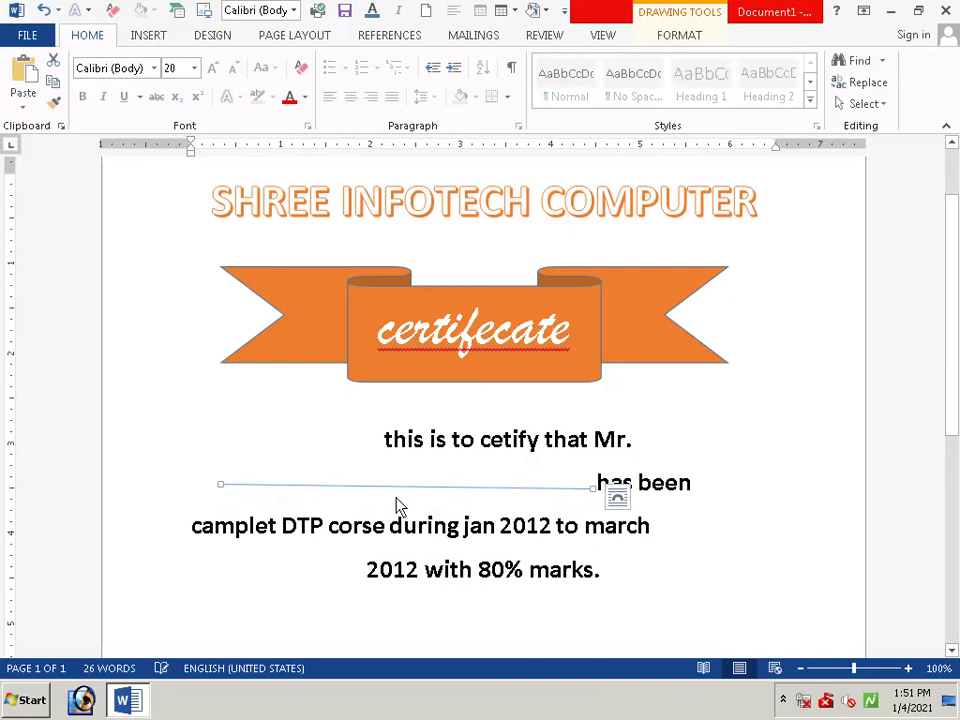
drag(222, 487, 221, 499)
click(221, 500)
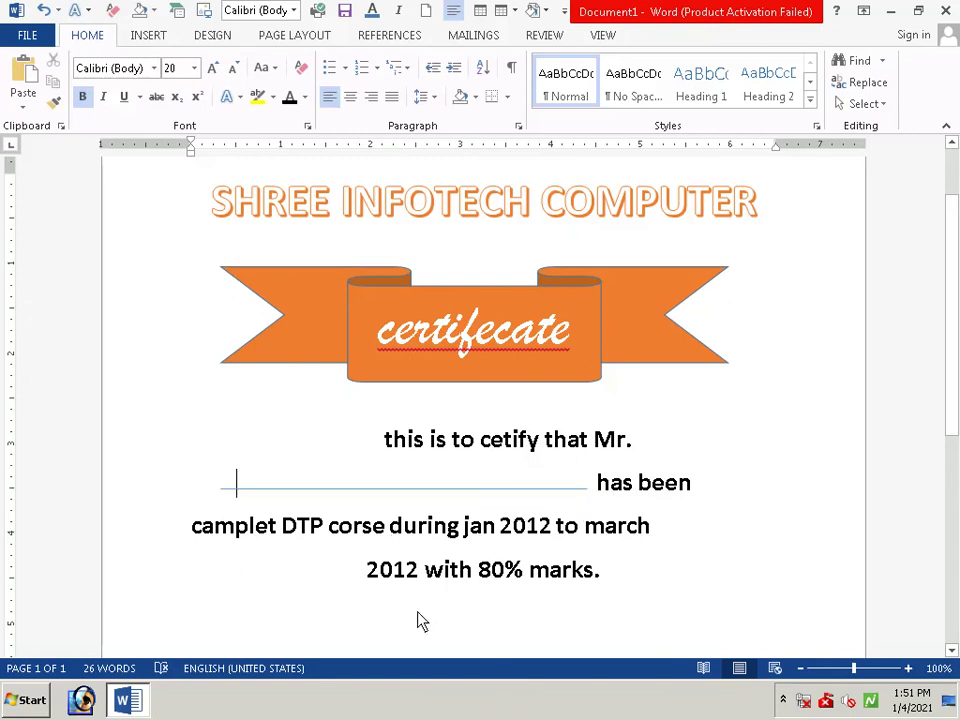
- Below 'marks.', type the centred line 'for that we award this certificate.'
click(603, 572)
key(Return)
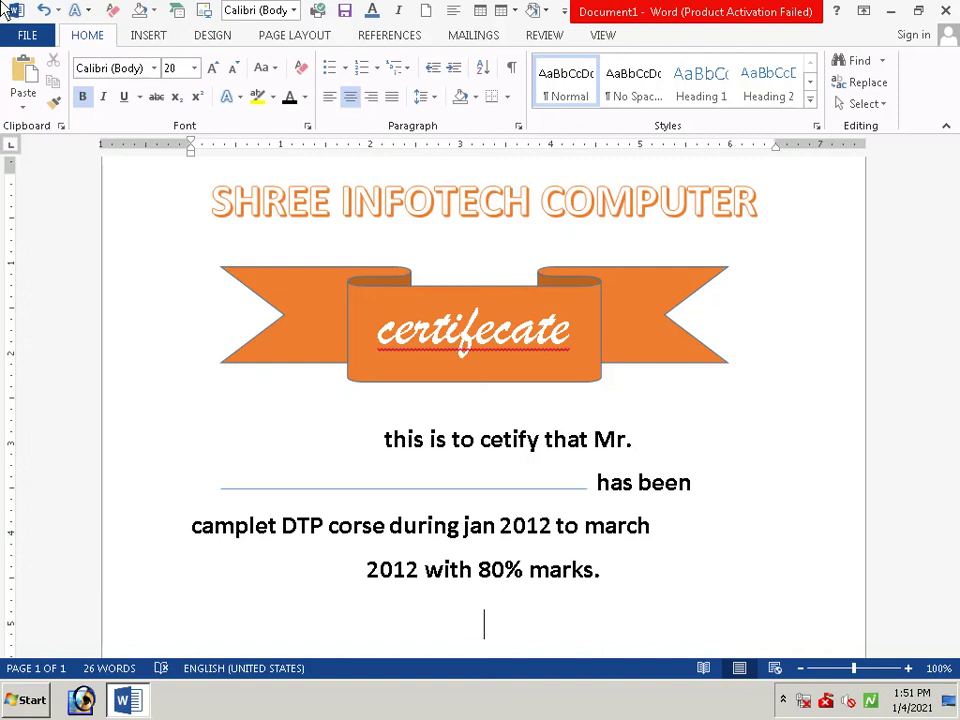
text(for )
text(that )
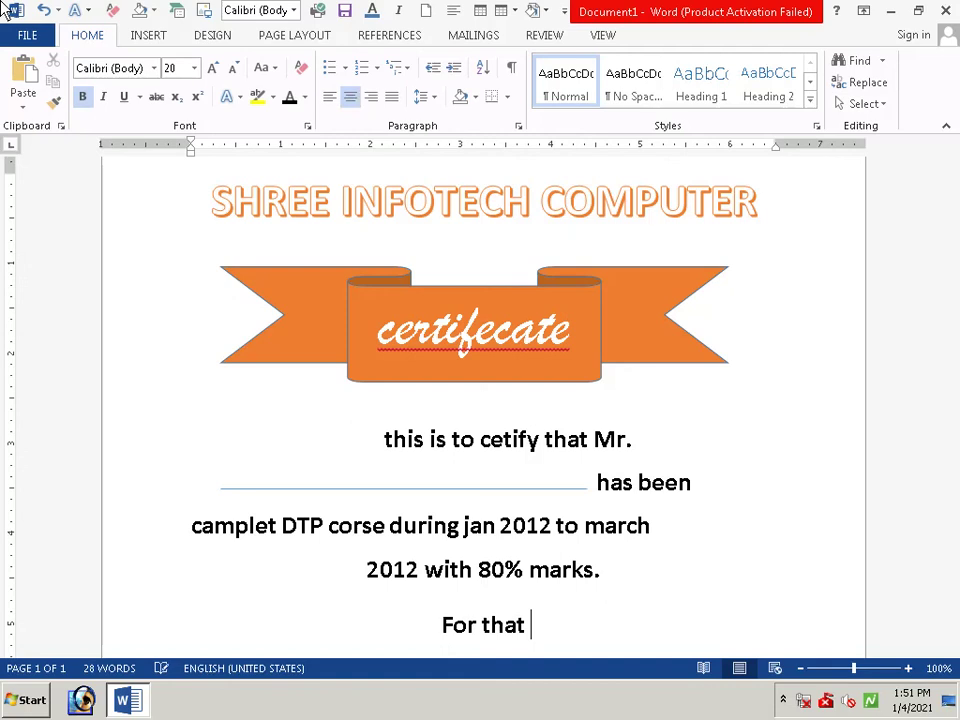
text(we a)
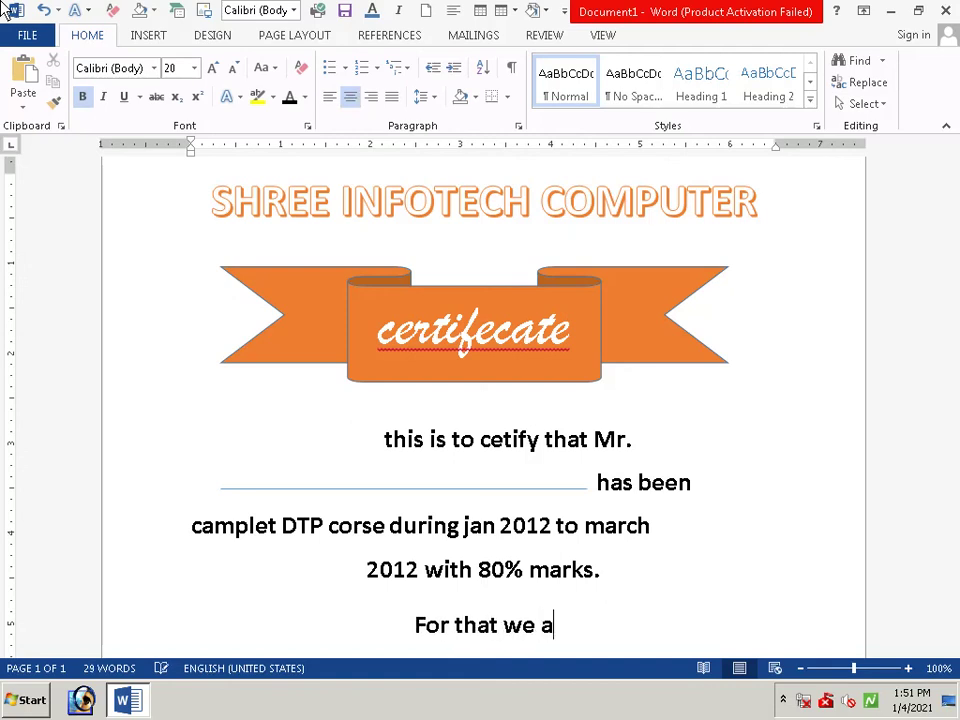
text(wa)
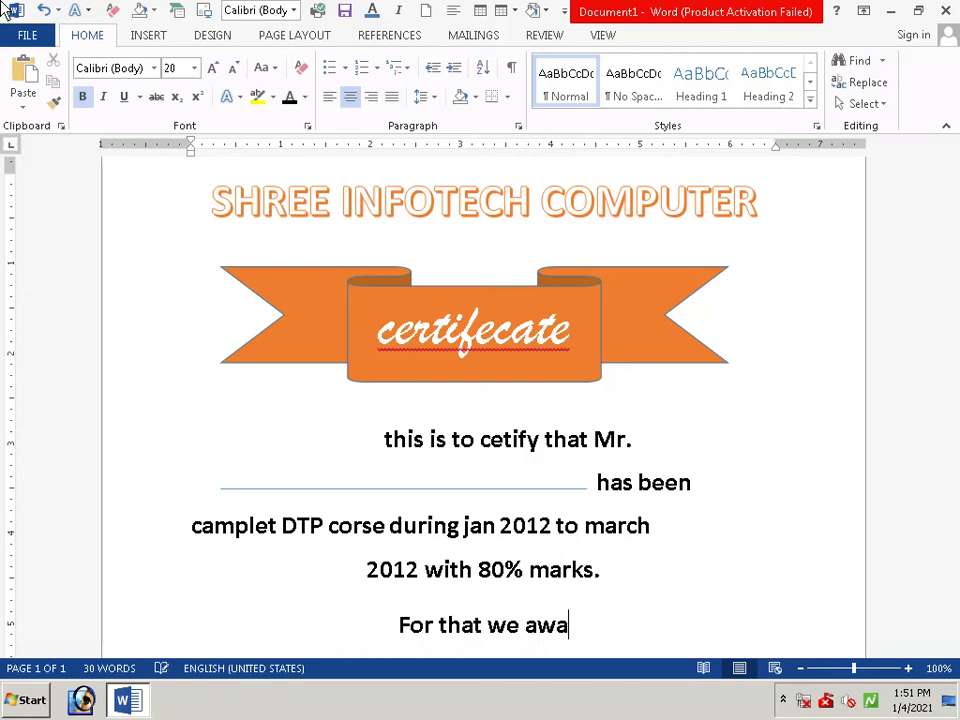
text(rd )
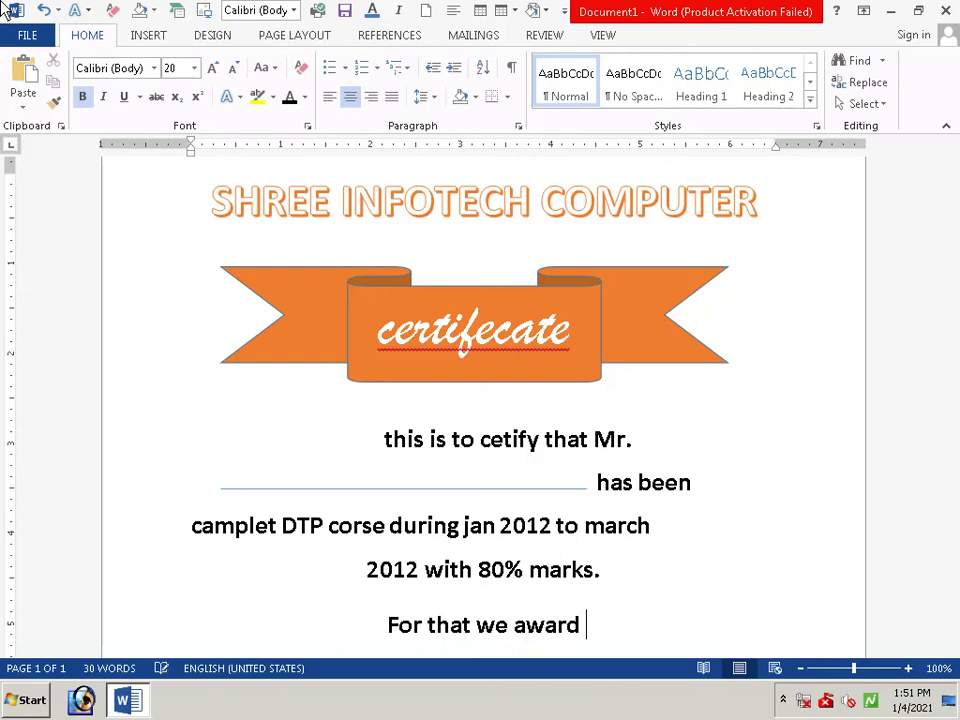
text(t)
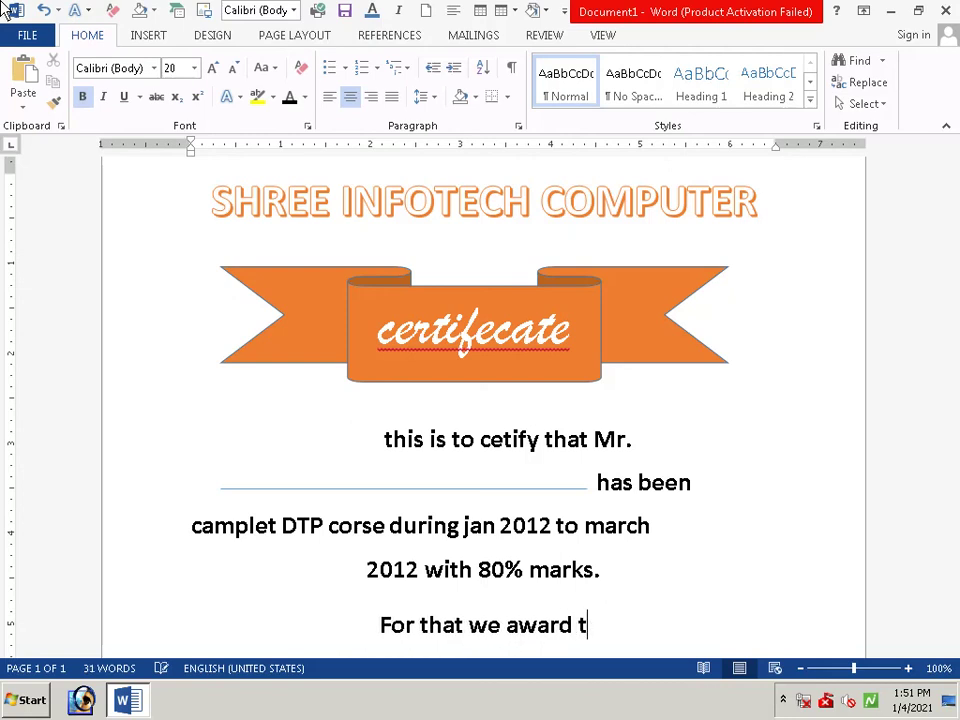
text(his )
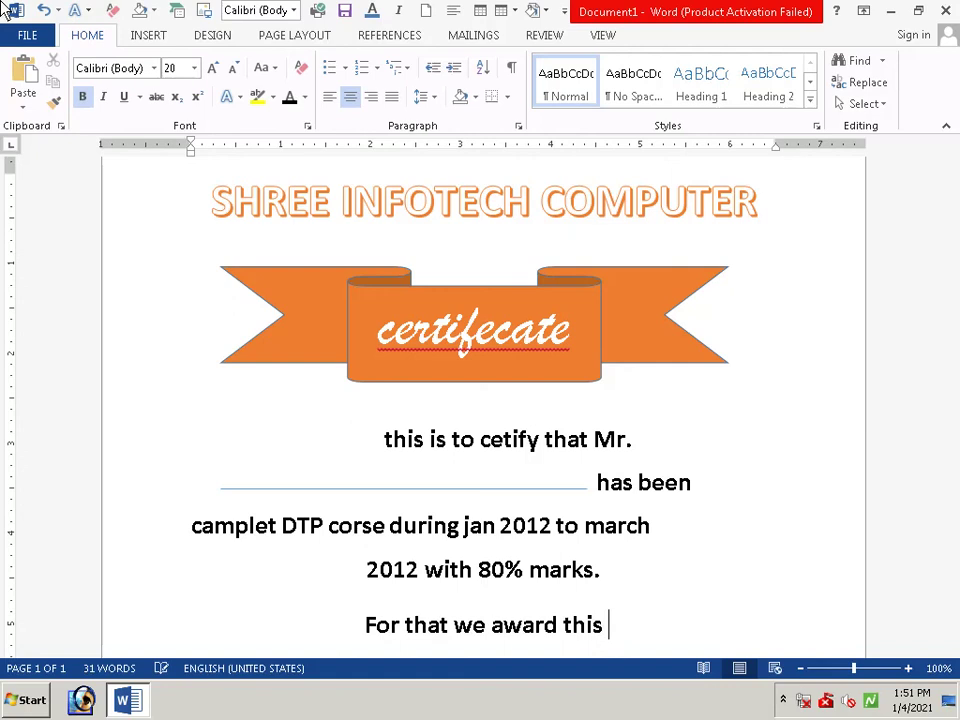
text(ce)
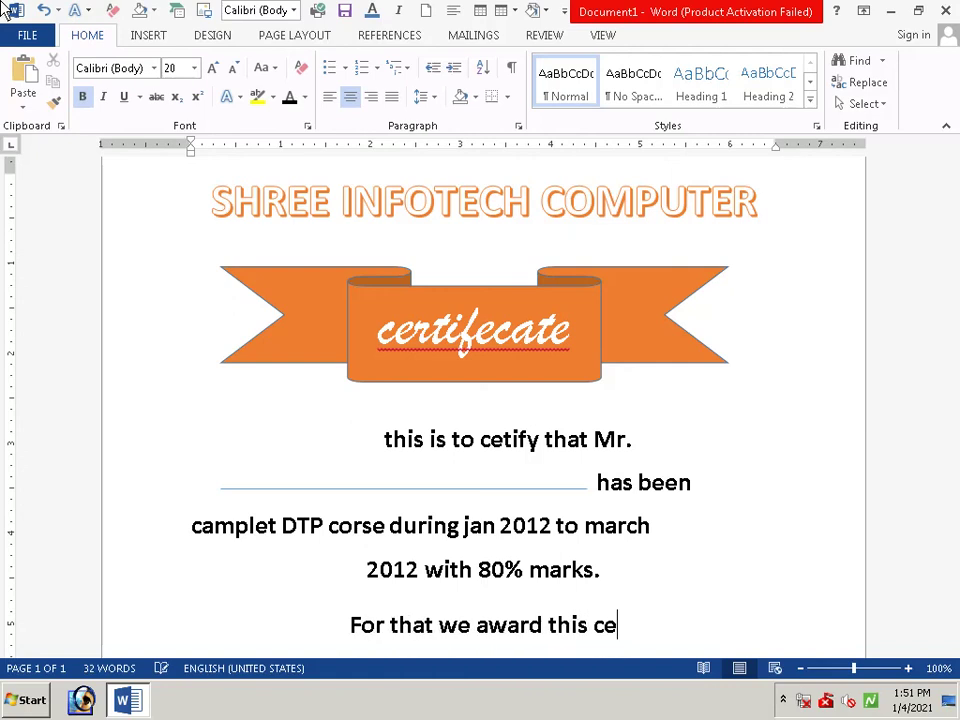
text(rti)
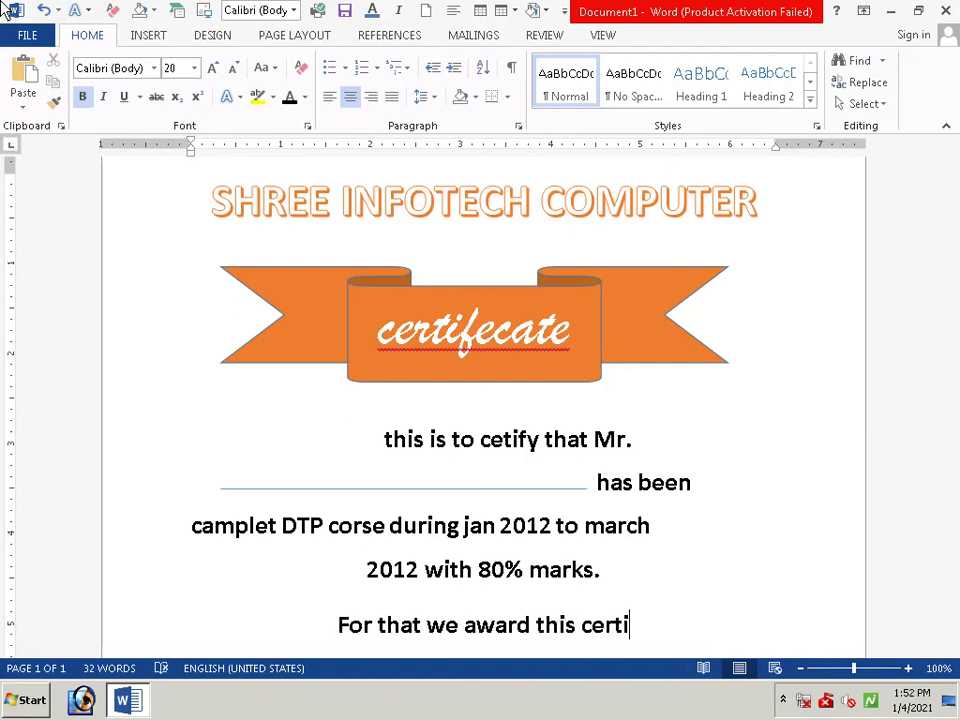
text(fi)
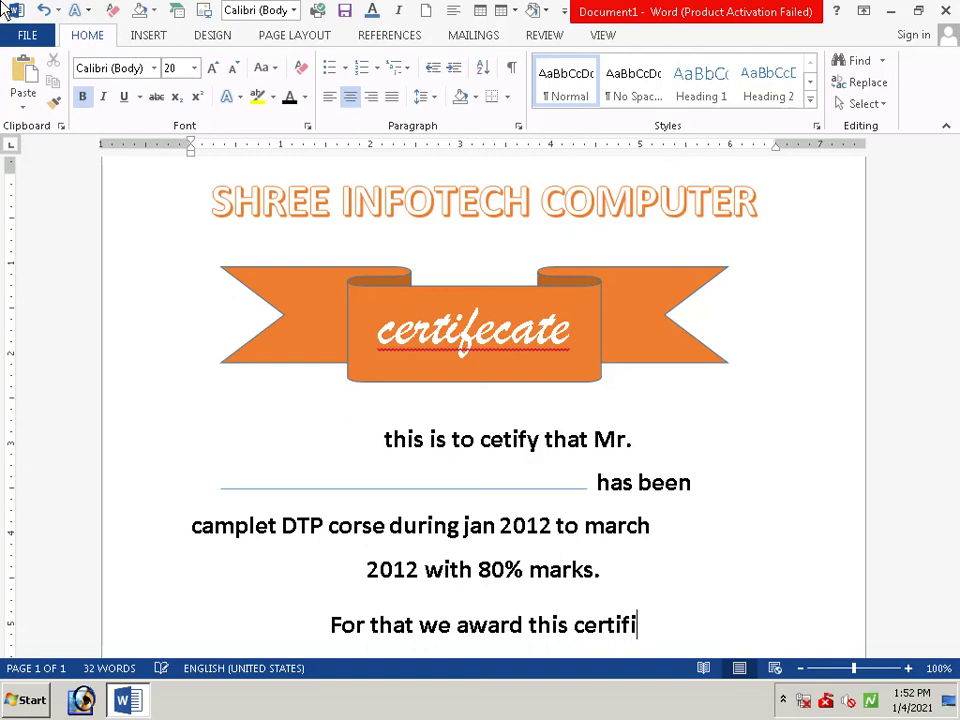
text(cat)
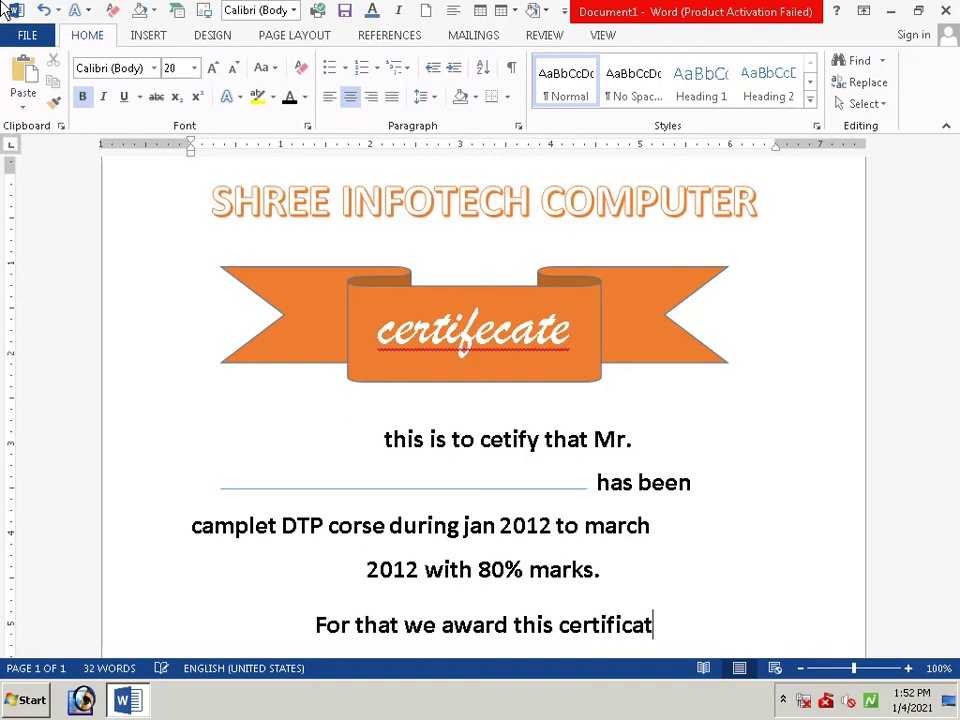
text(e)
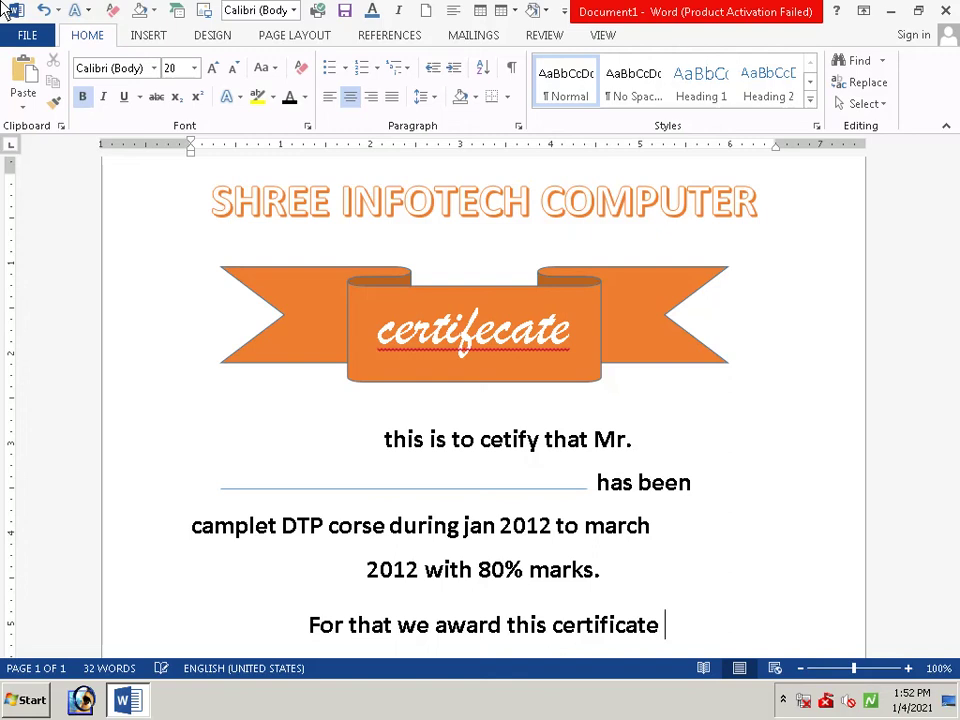
key(BackSpace)
text(.)
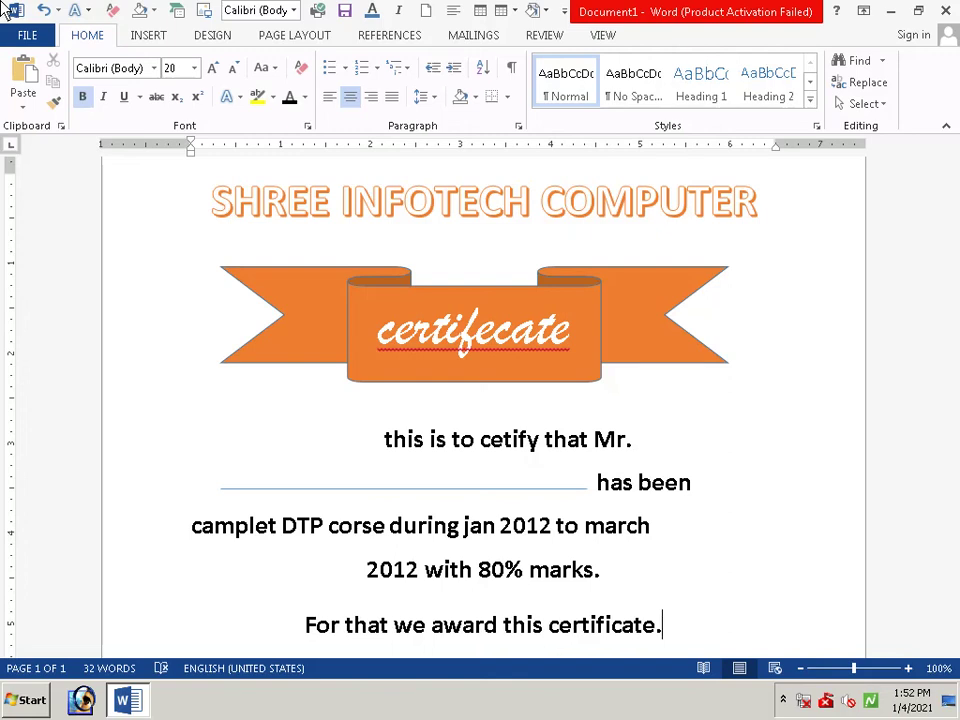
scroll(5, 10, down, 2)
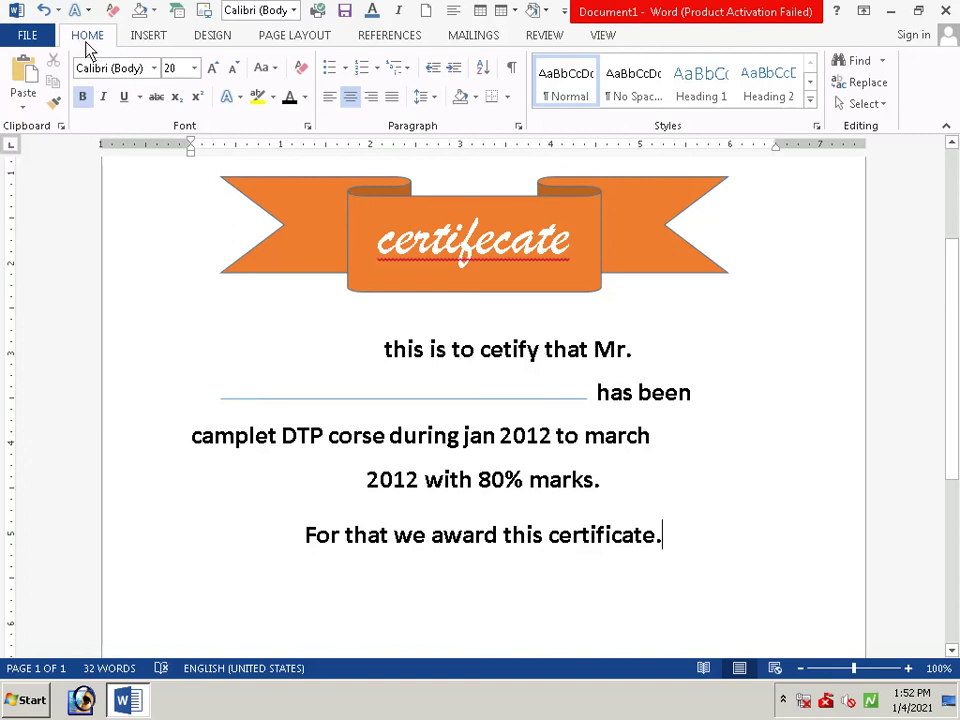
- After two new lines, type 'corse coverd in :' as a centred line
key(Return)
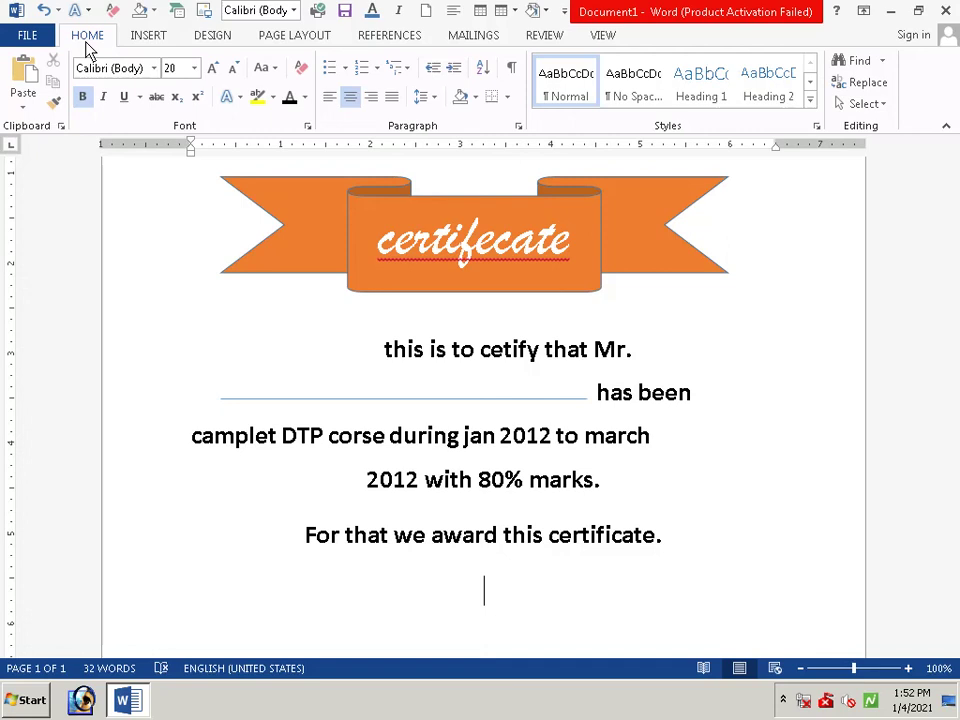
key(Return)
text(co)
text(r)
text(r)
key(BackSpace)
text(se )
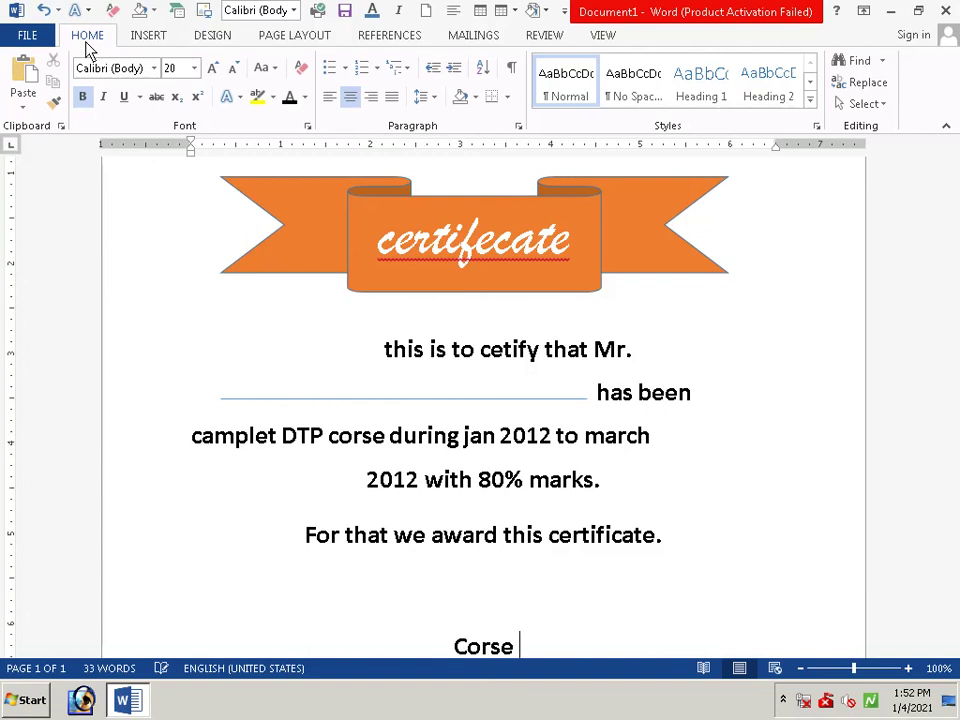
text(c)
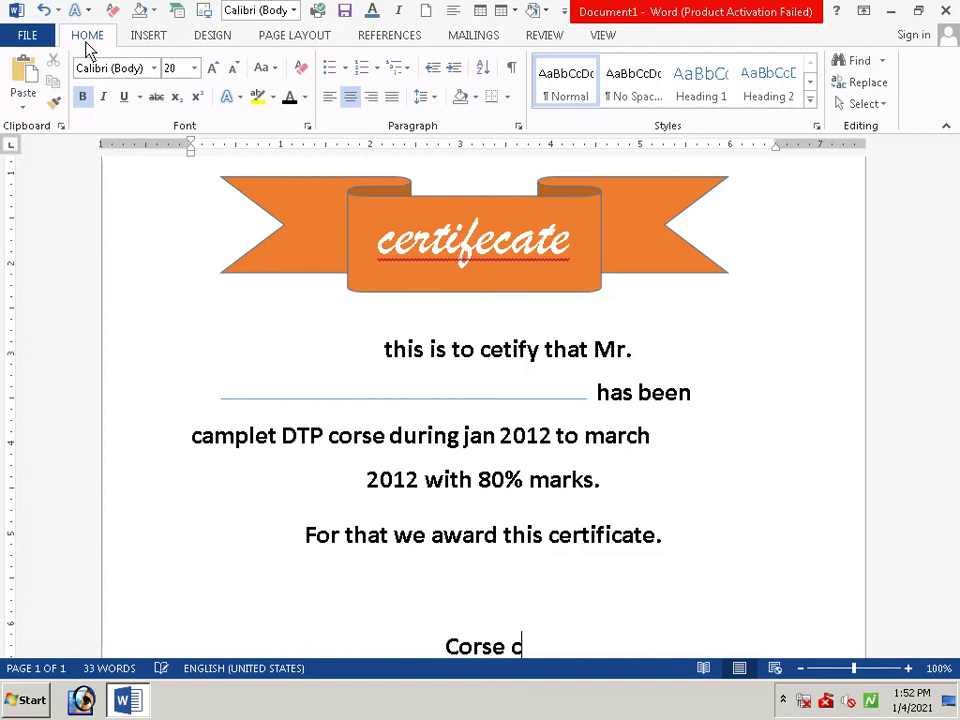
text(o)
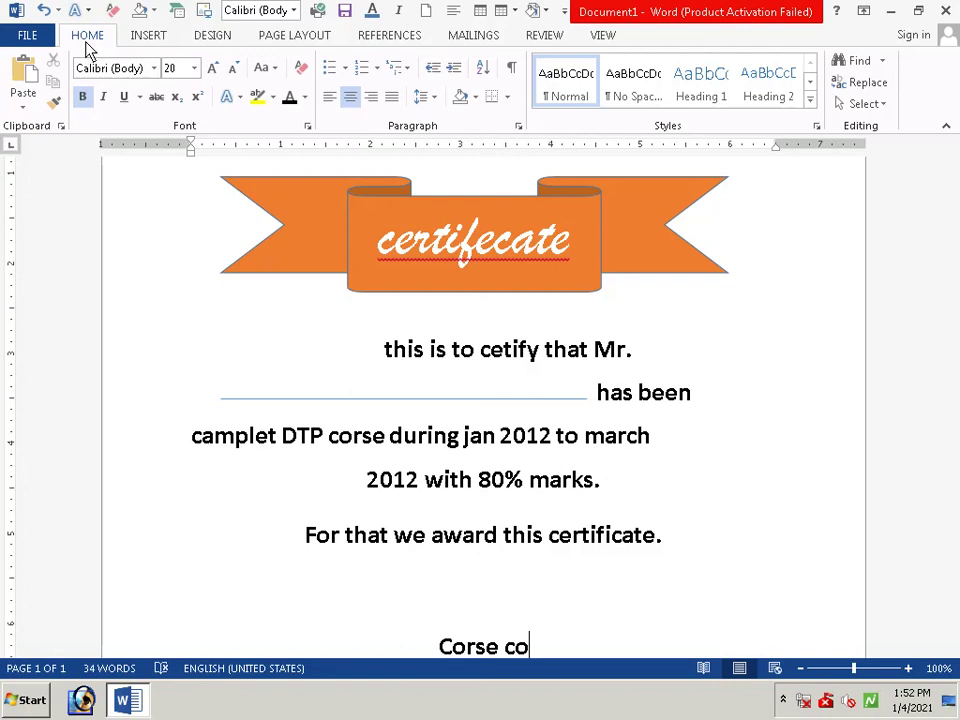
text(ver)
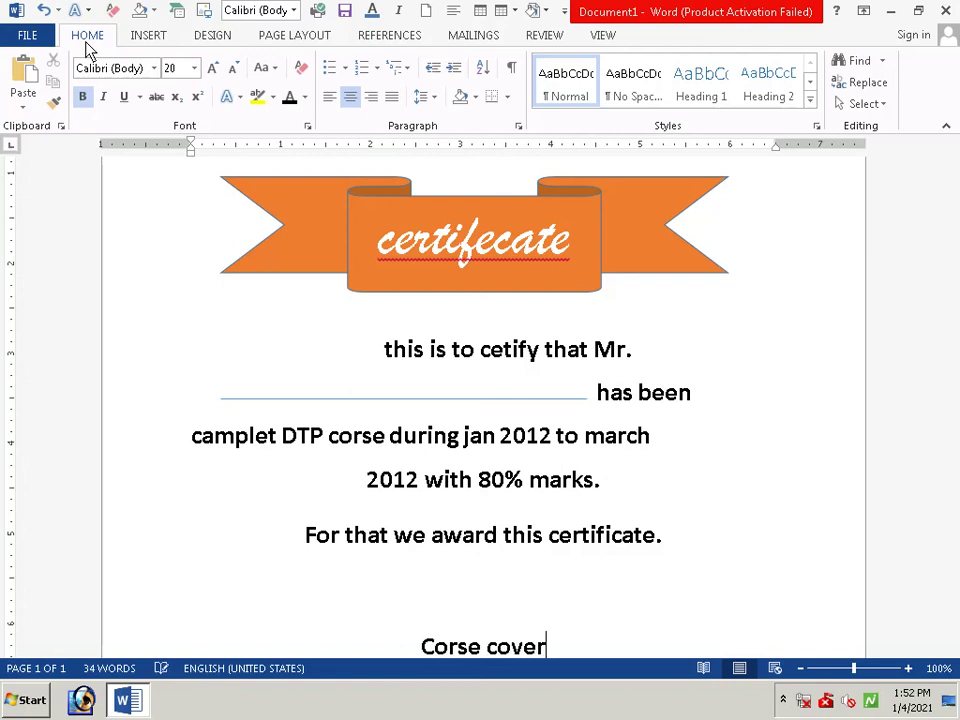
text(d )
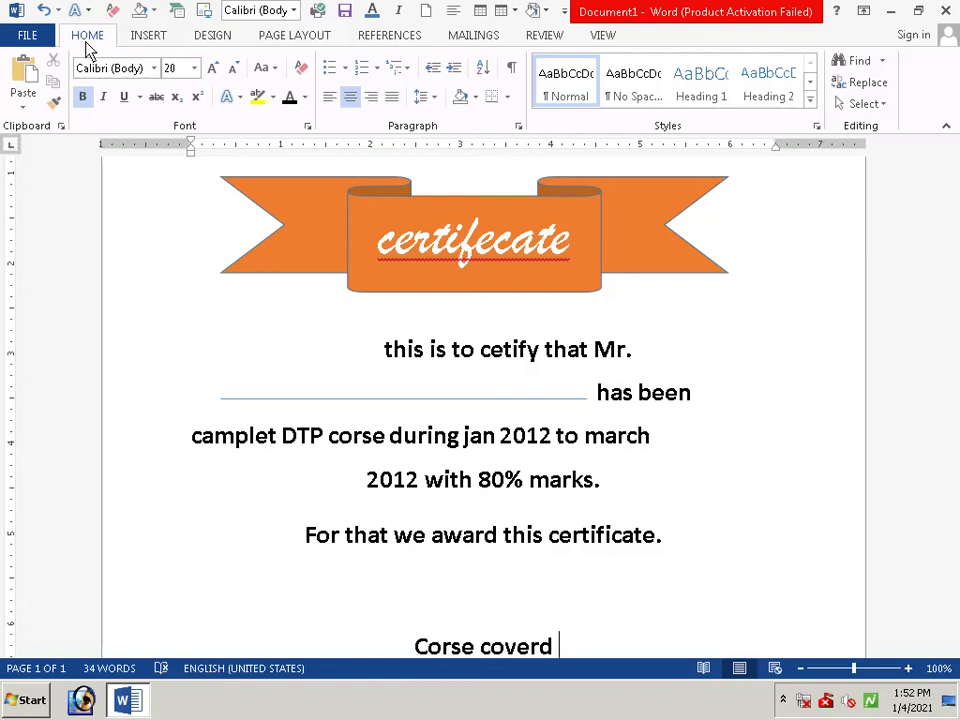
text(in)
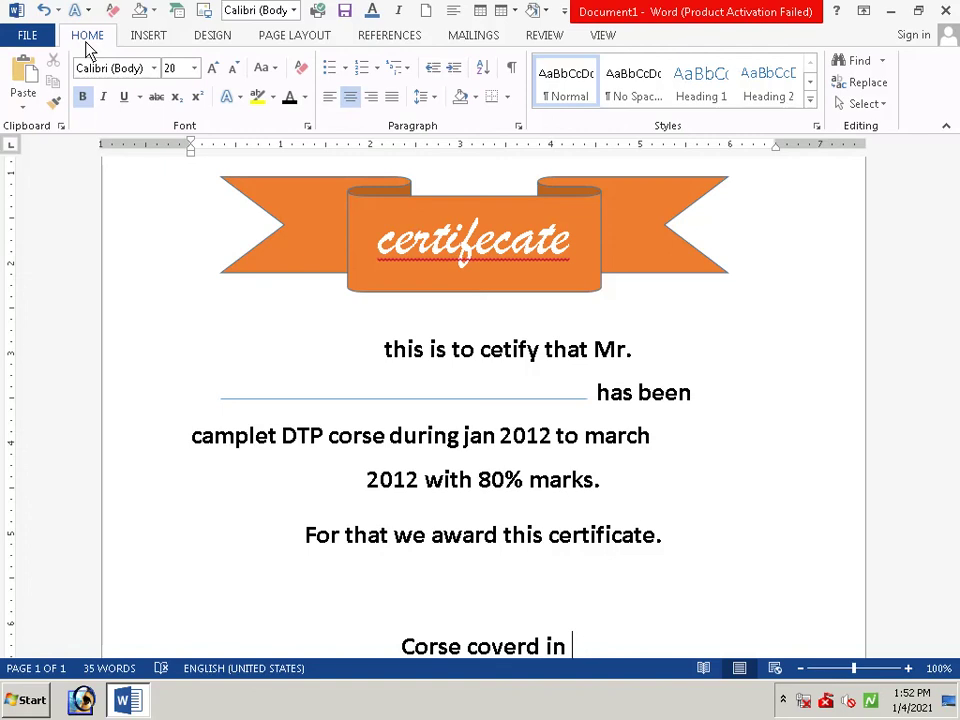
text(")
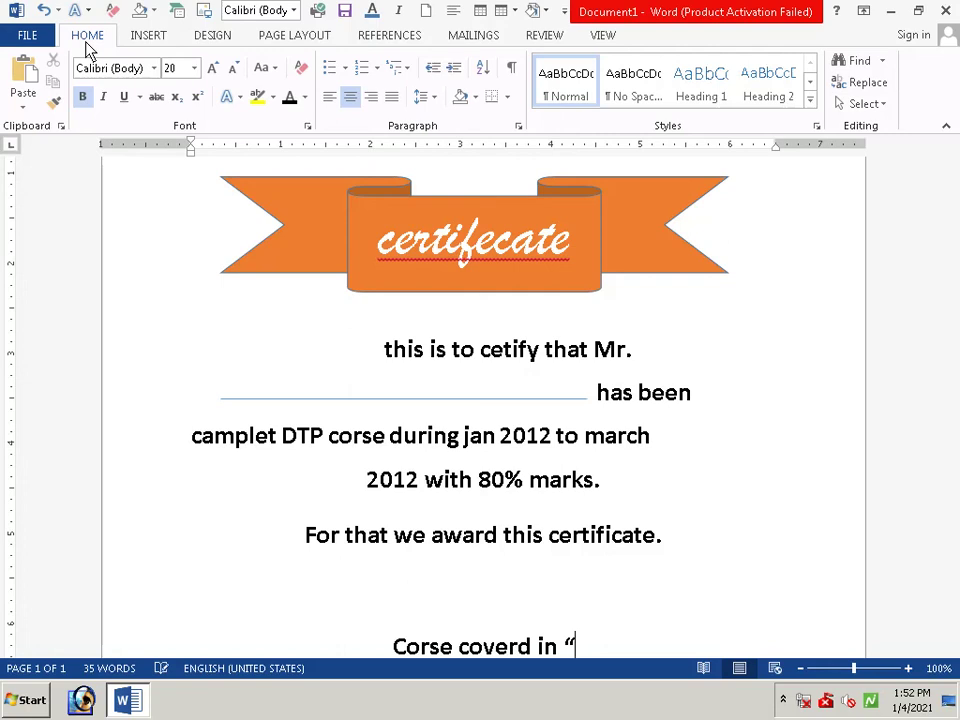
key(BackSpace)
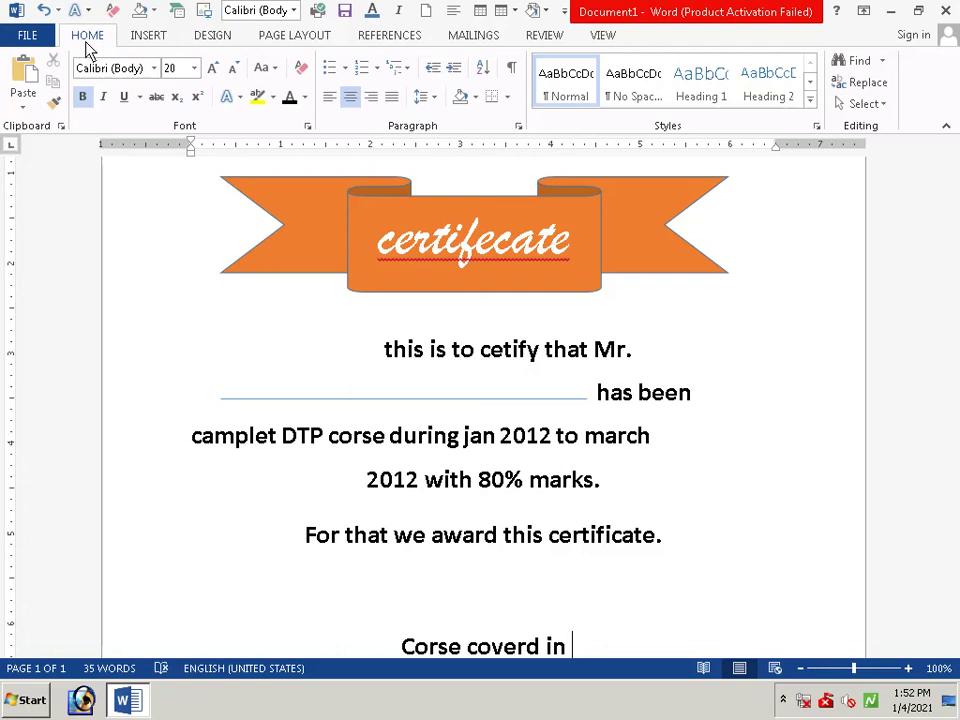
text(')
key(BackSpace)
text(:)
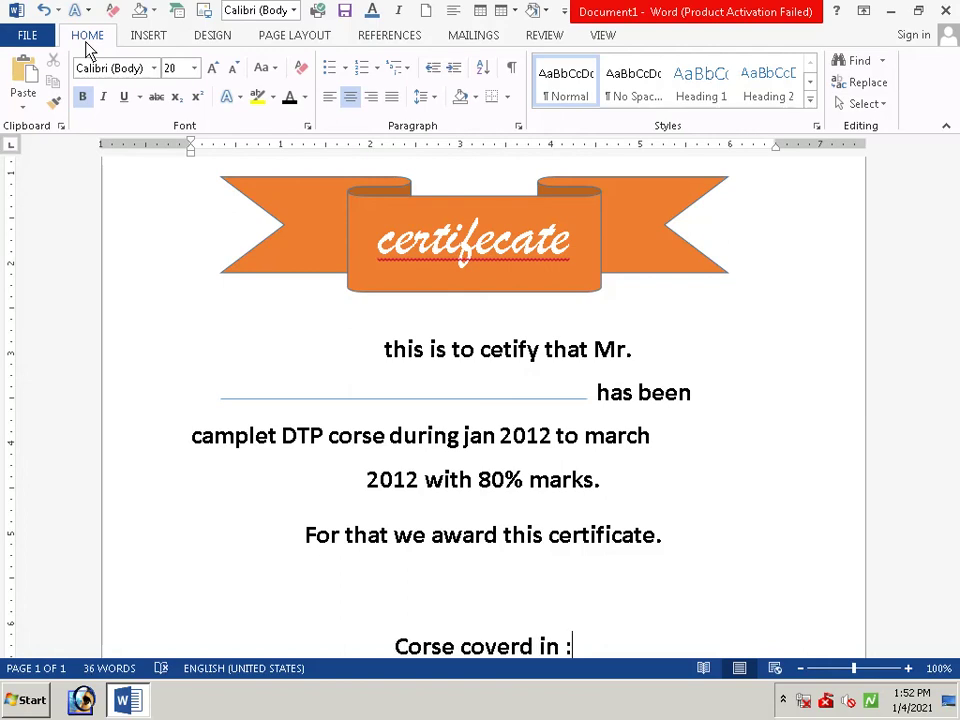
scroll(722, 365, down, 5)
scroll(716, 373, down, 1)
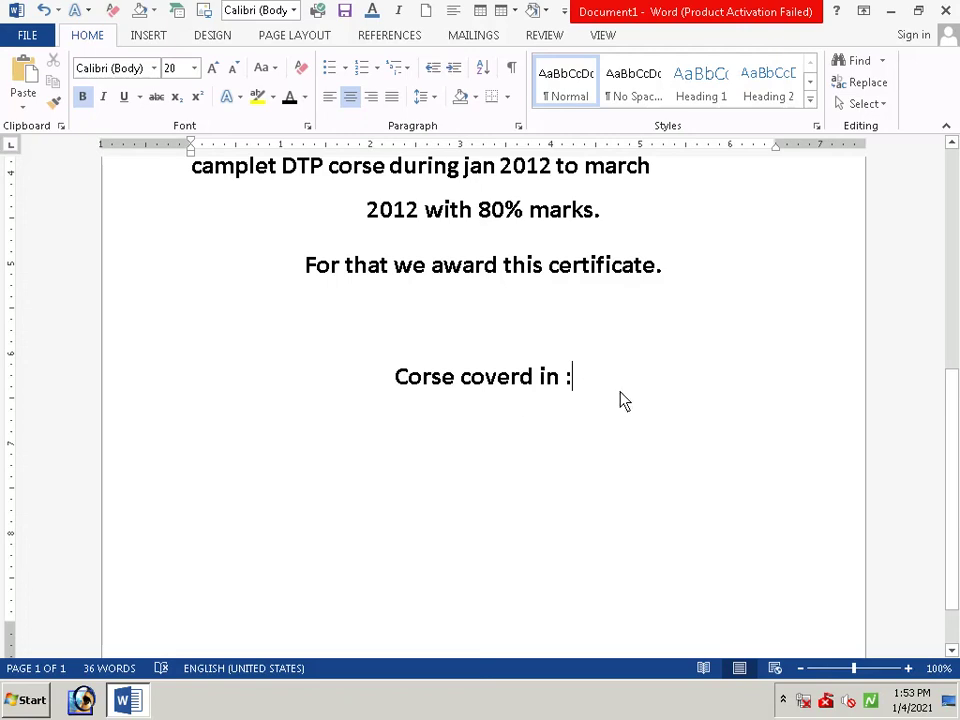
- Add a centred line 'Page maker , marathi and english typing , corel draw .' under 'Corse coverd in :'
key(Return)
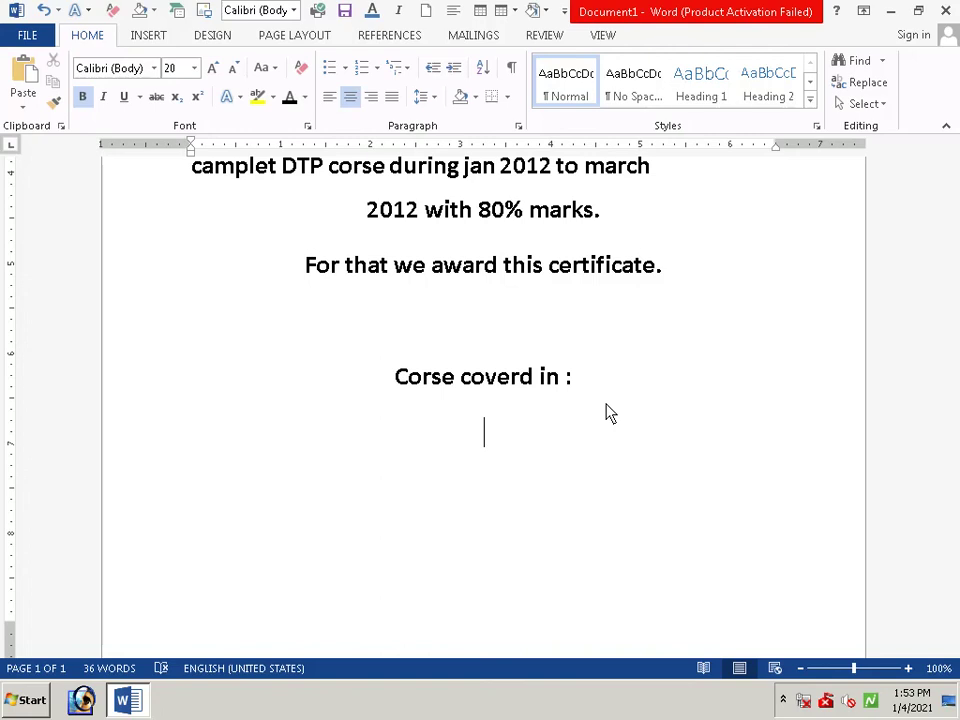
text(pa)
text(ge )
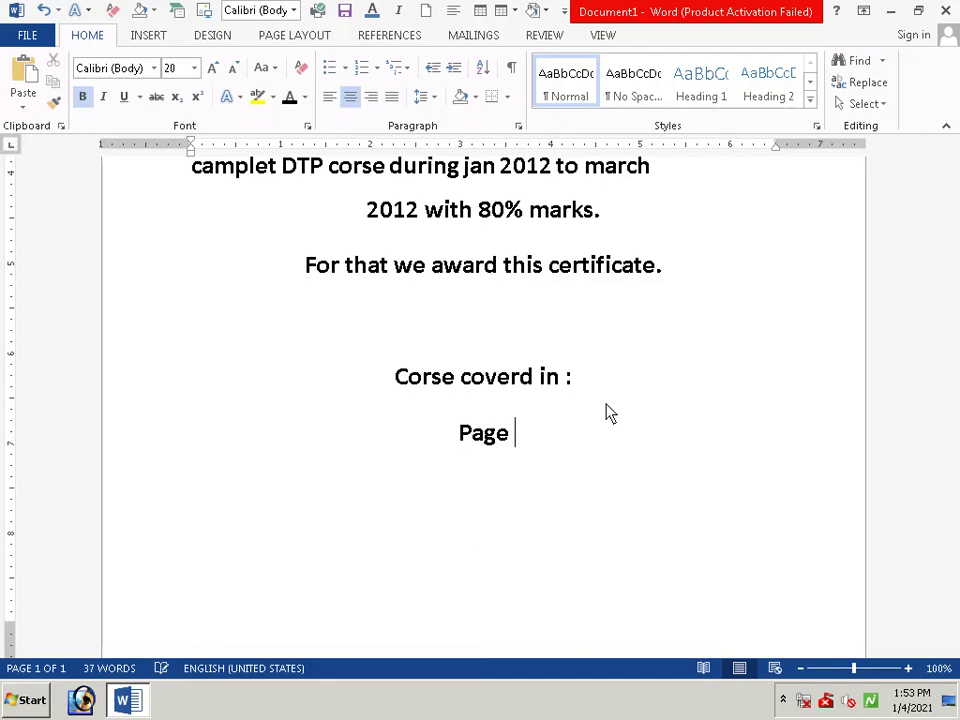
text(ma)
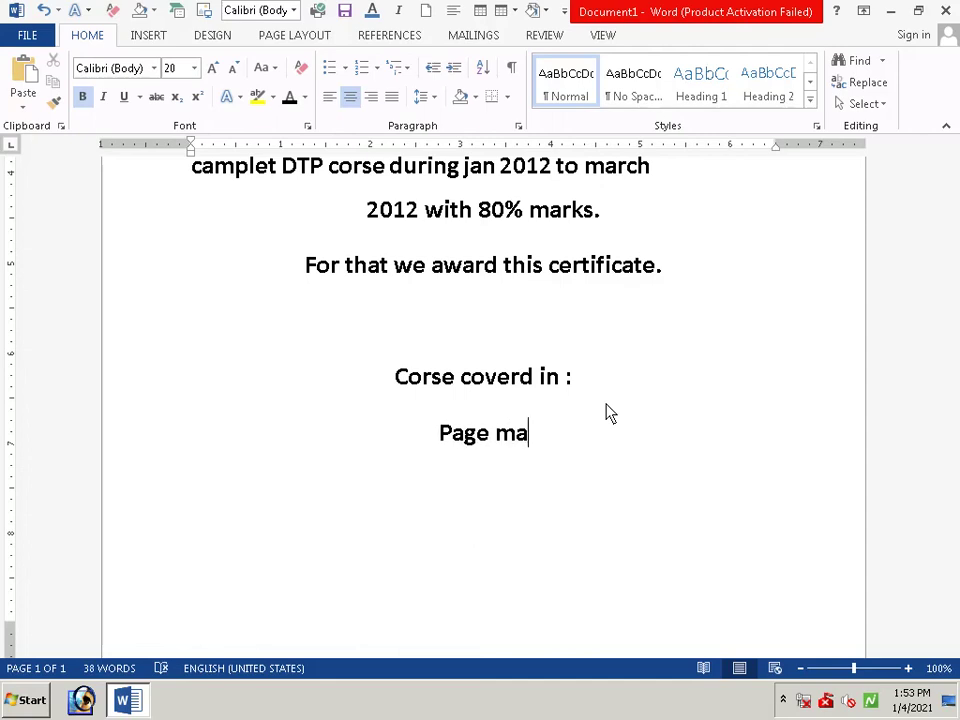
text(ker )
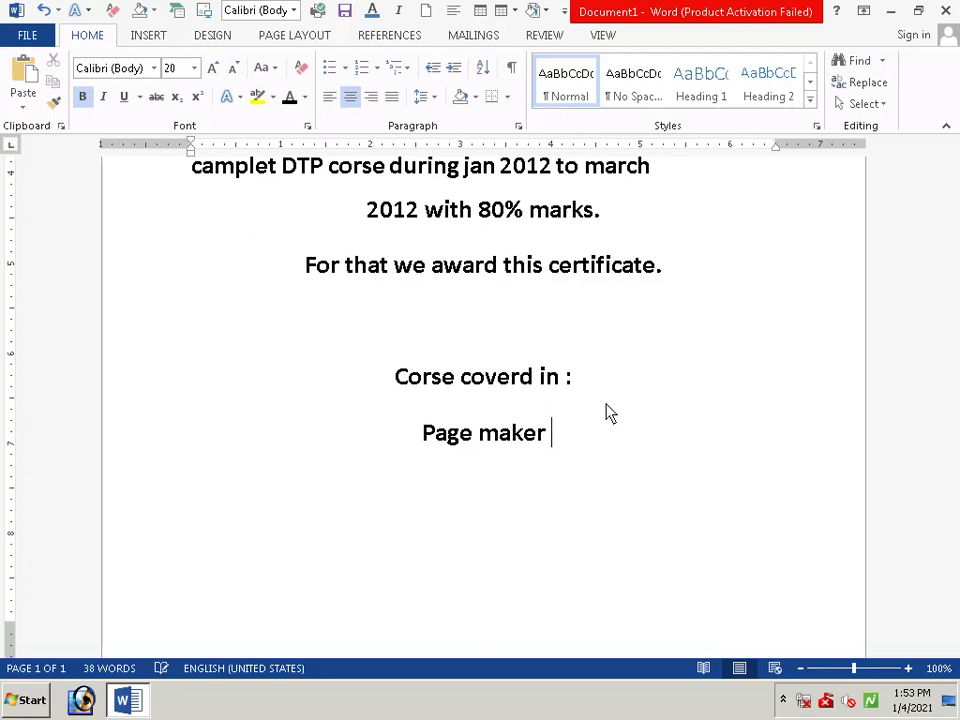
text(, )
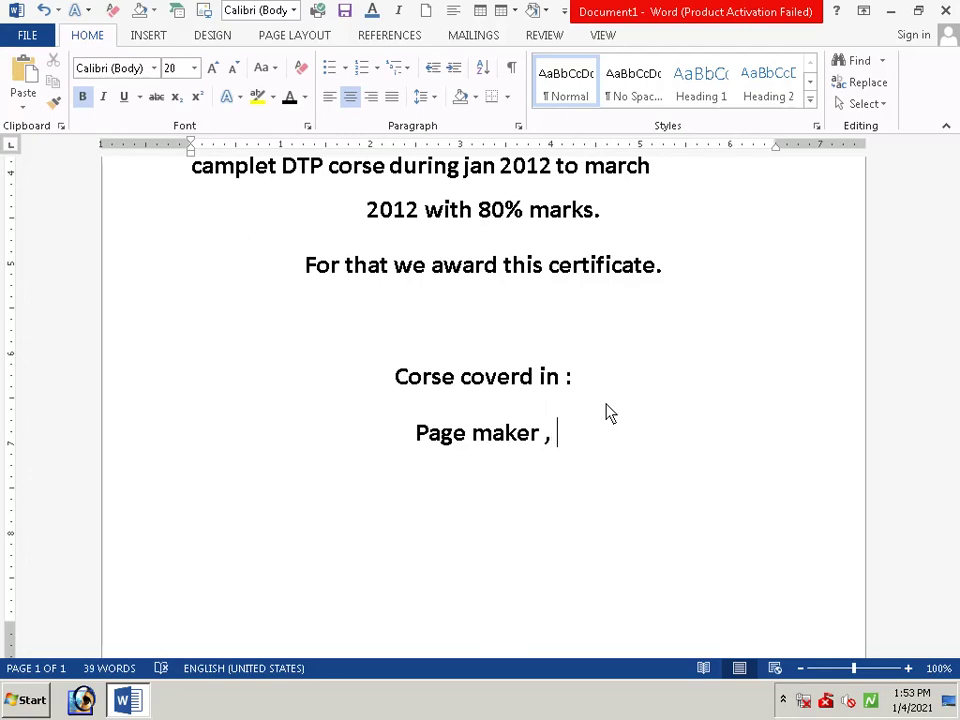
text(mara)
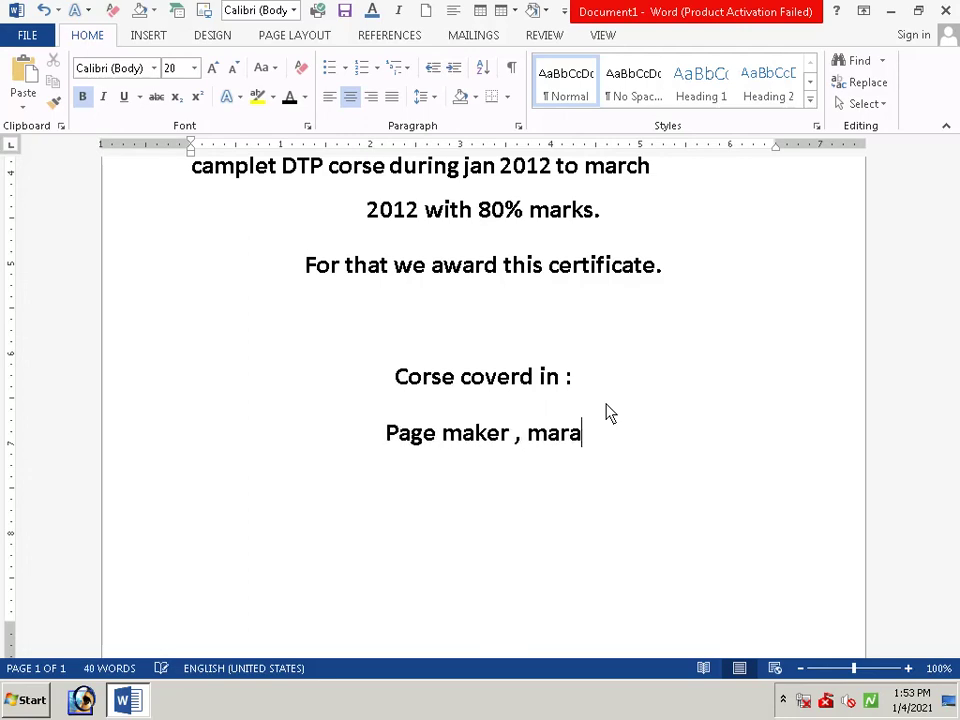
text(thi )
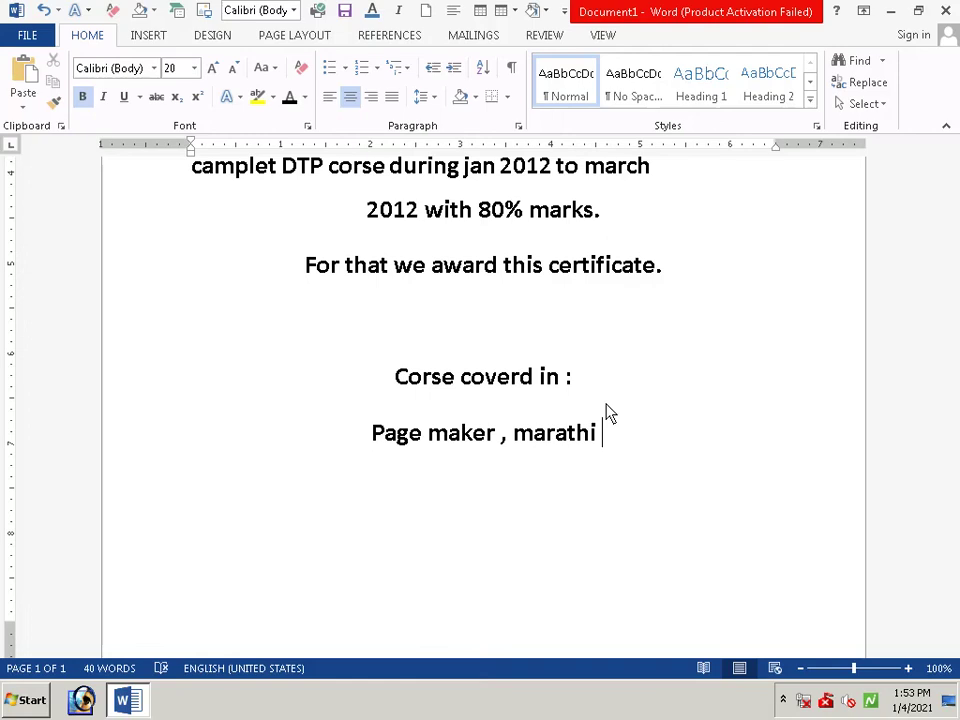
text(and )
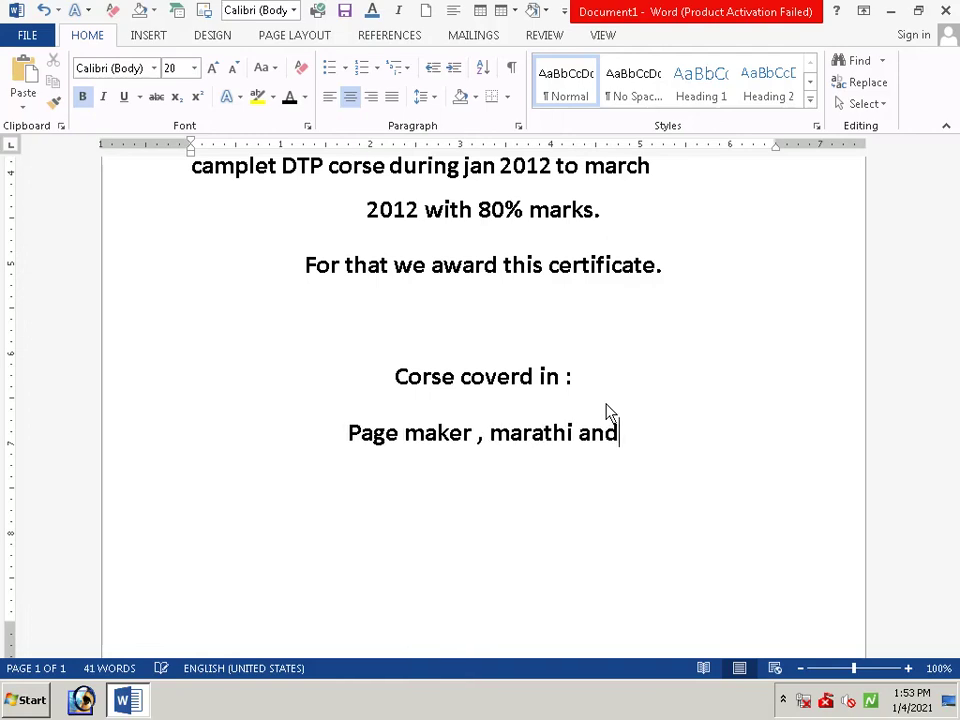
text(e)
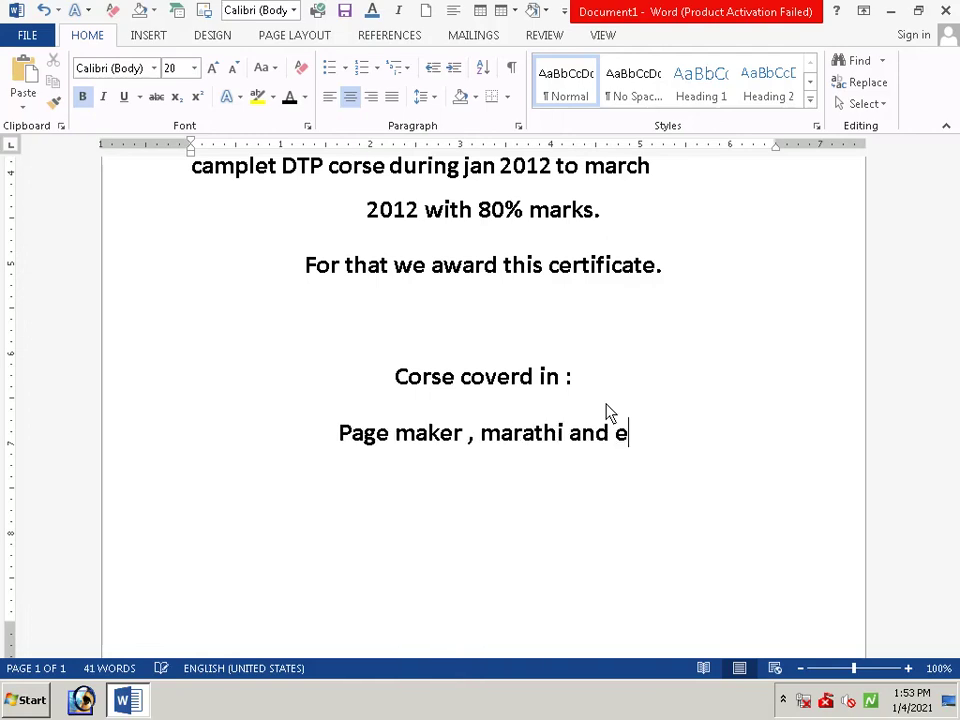
text(ng)
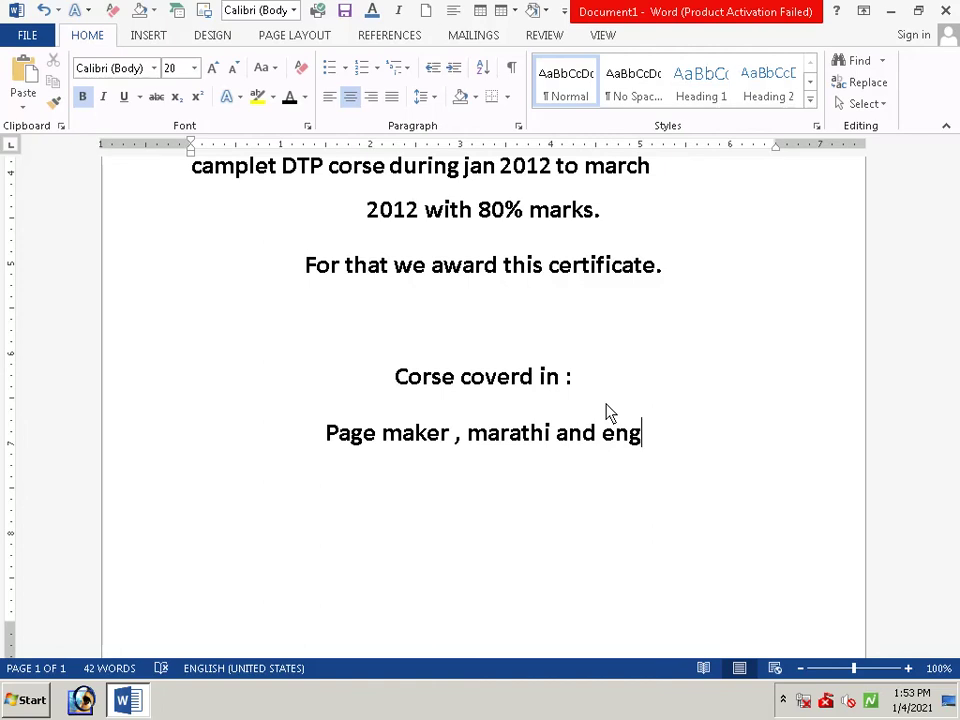
text(lih)
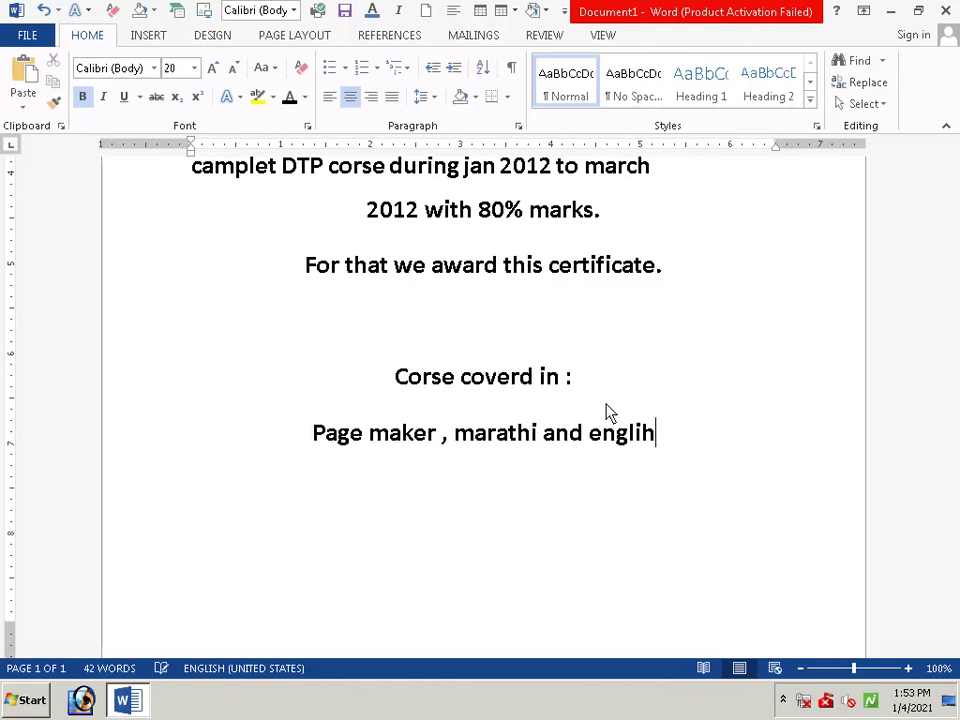
key(BackSpace)
text(s)
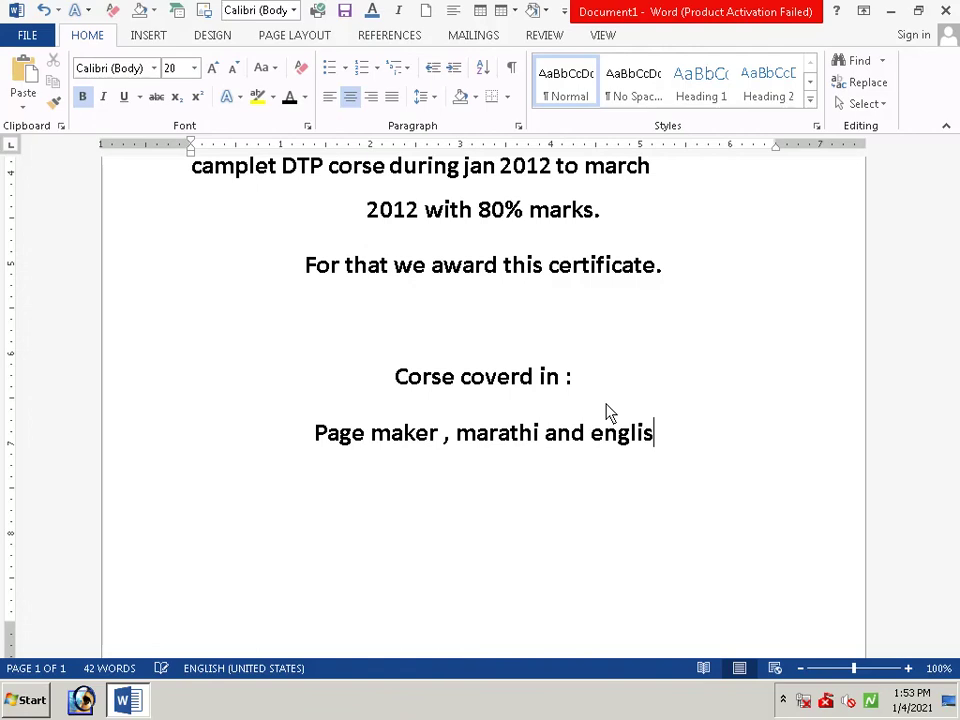
text(h )
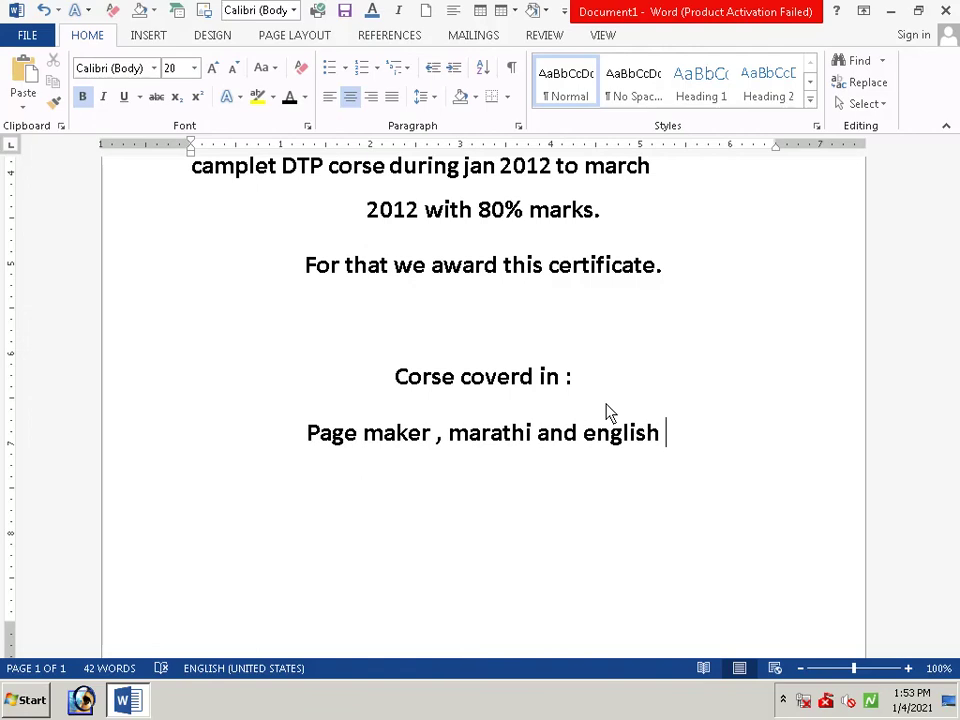
text(typ)
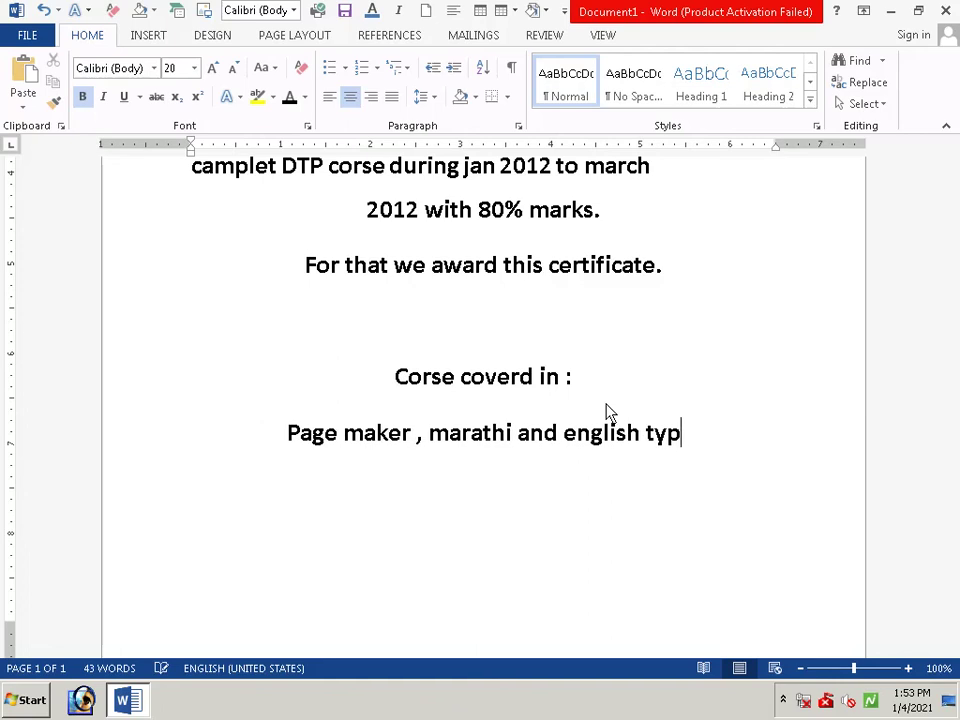
text(ing )
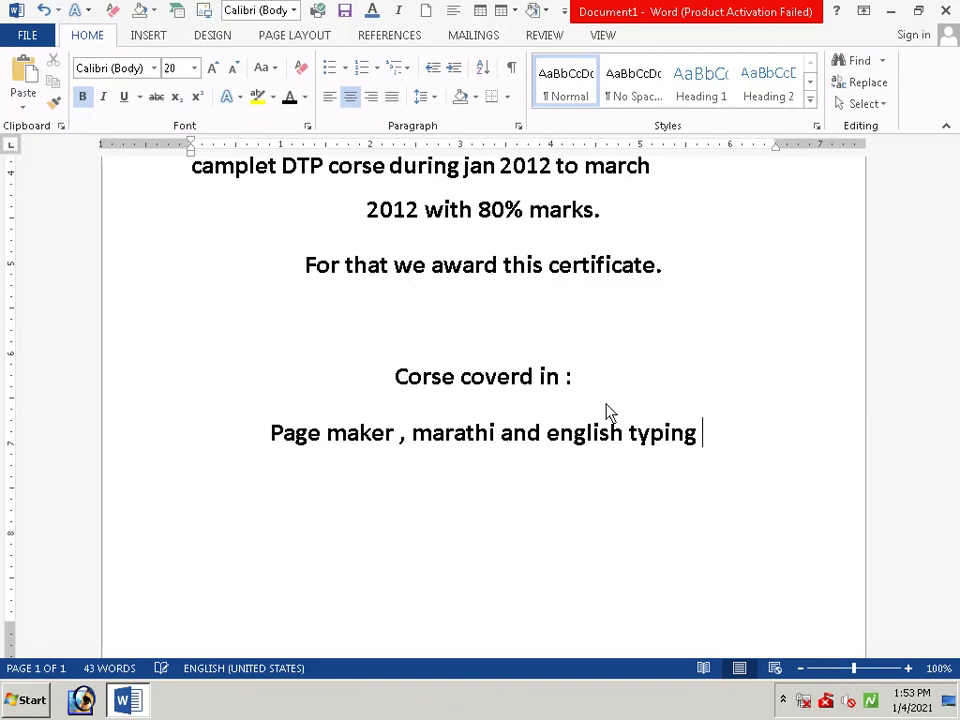
text(, )
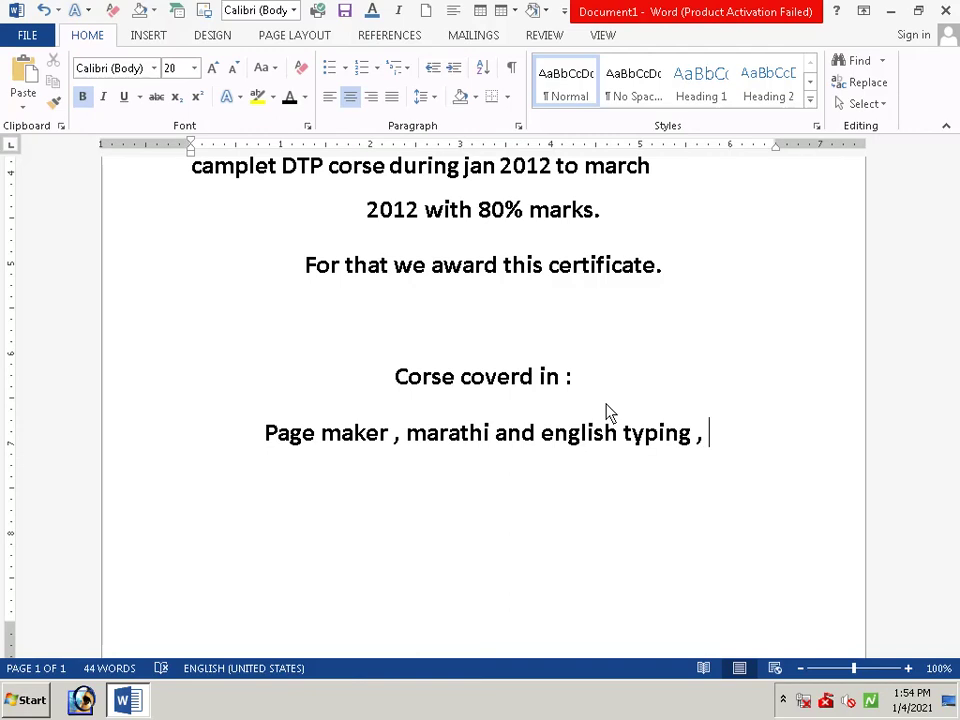
text(core)
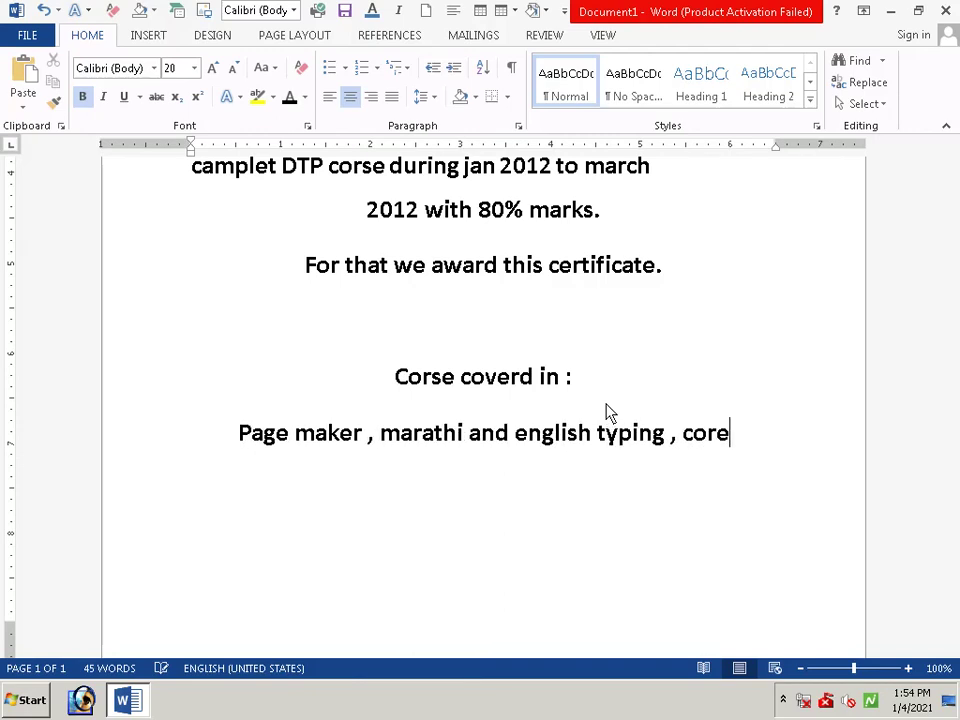
text(l )
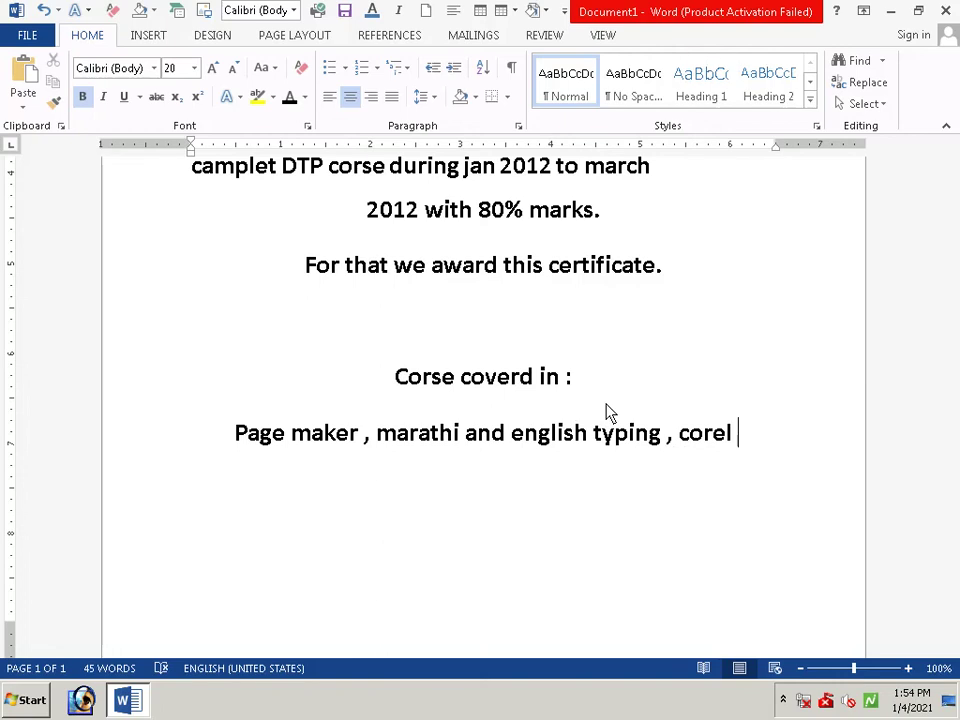
text(d)
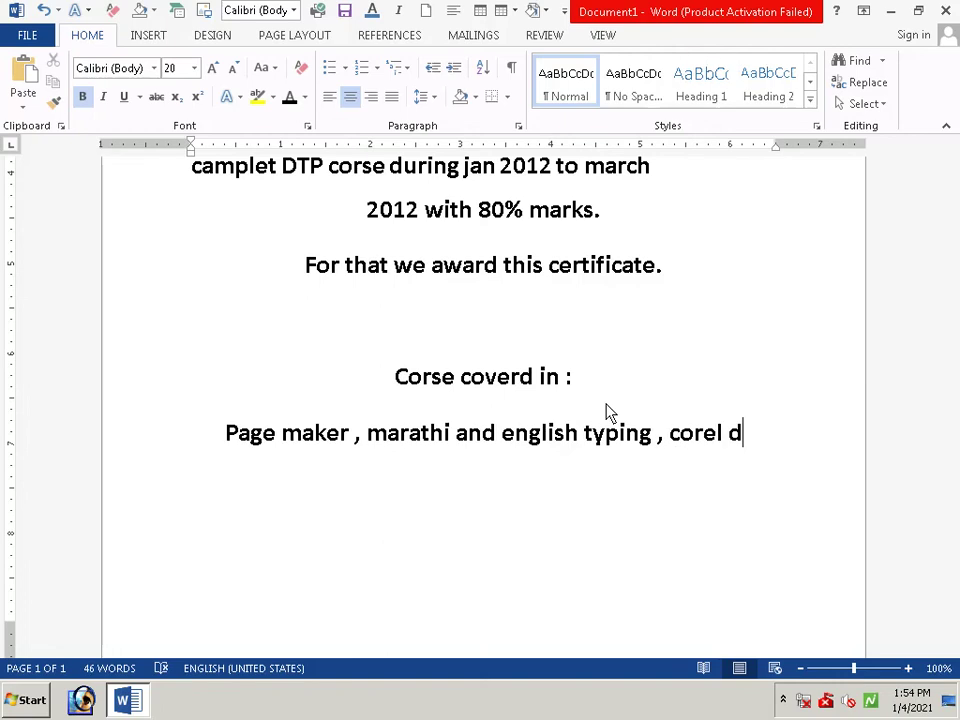
text(r)
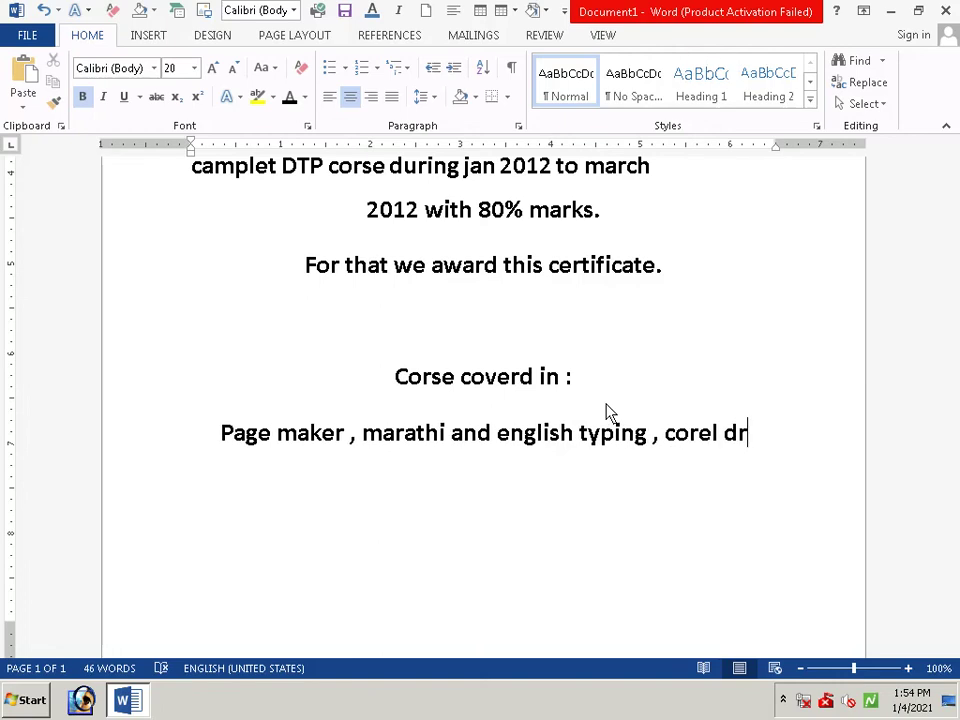
text(aw )
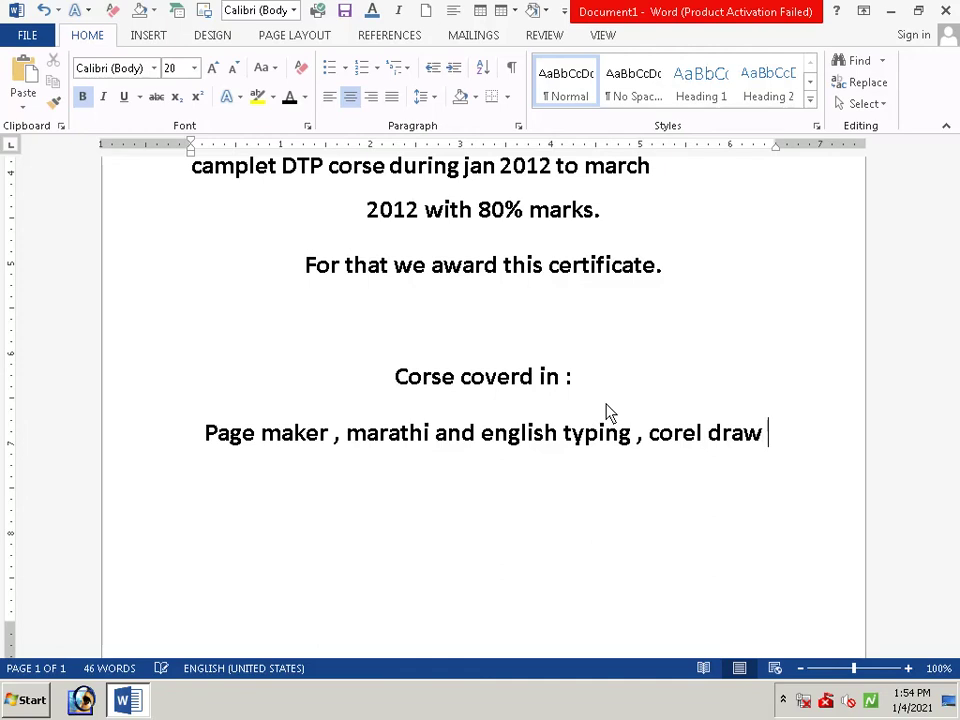
text(.)
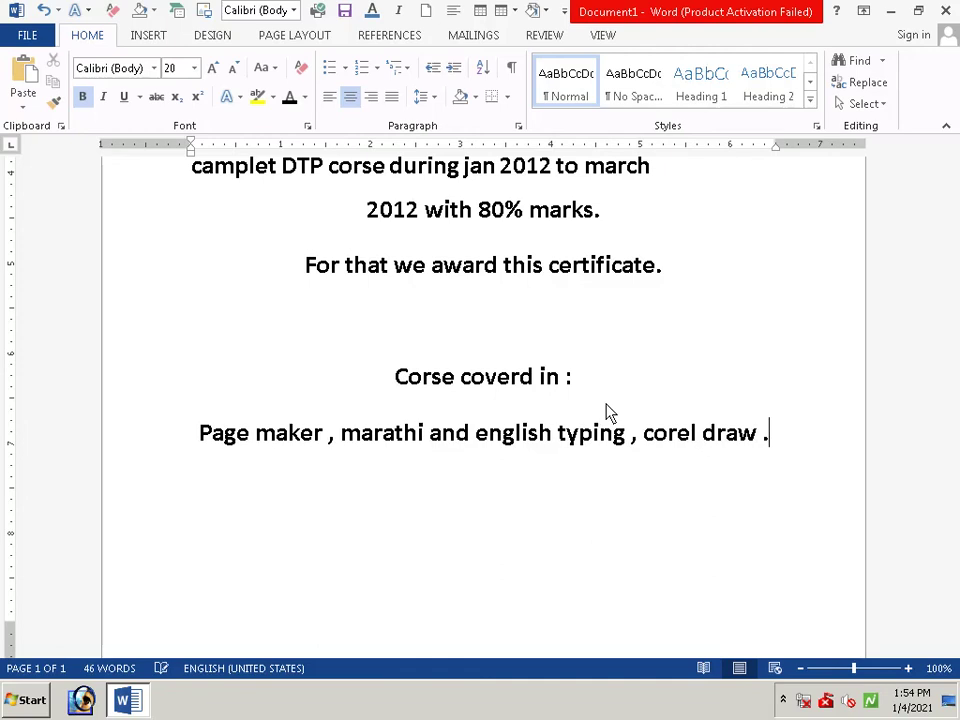
- Add a new centred line 'Photo shope etc.' beneath the course list
key(Return)
text(p)
text(hot)
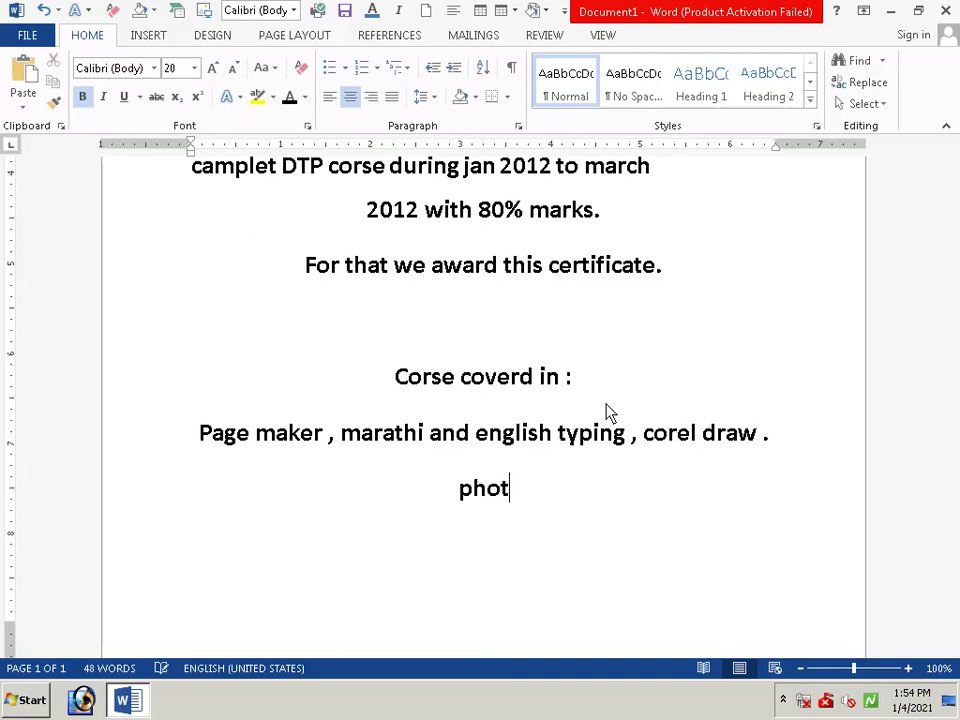
text(o )
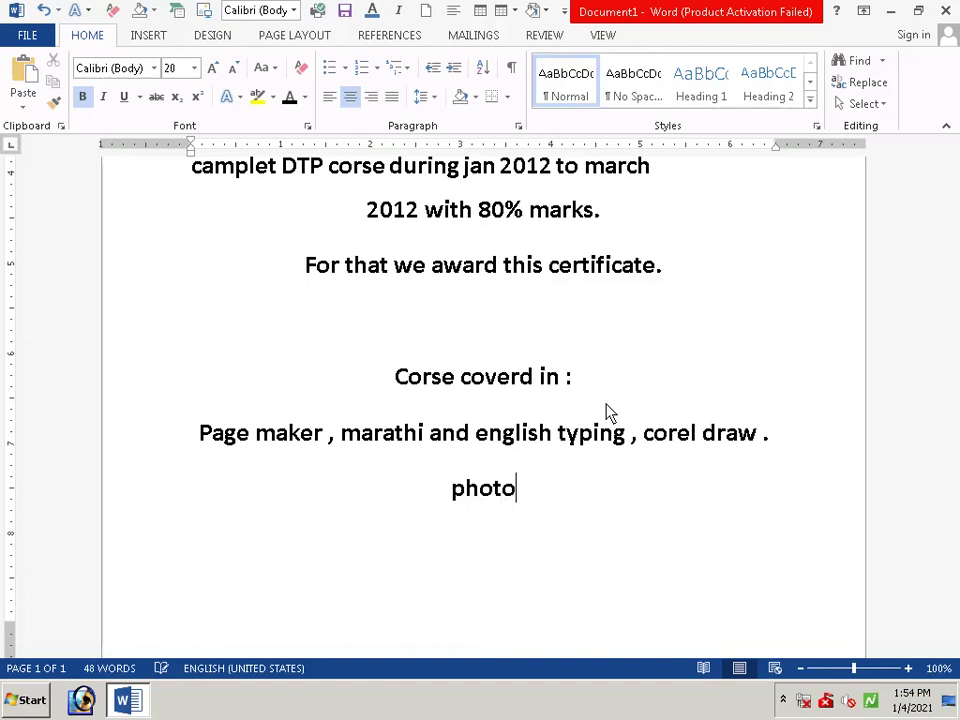
text(sh)
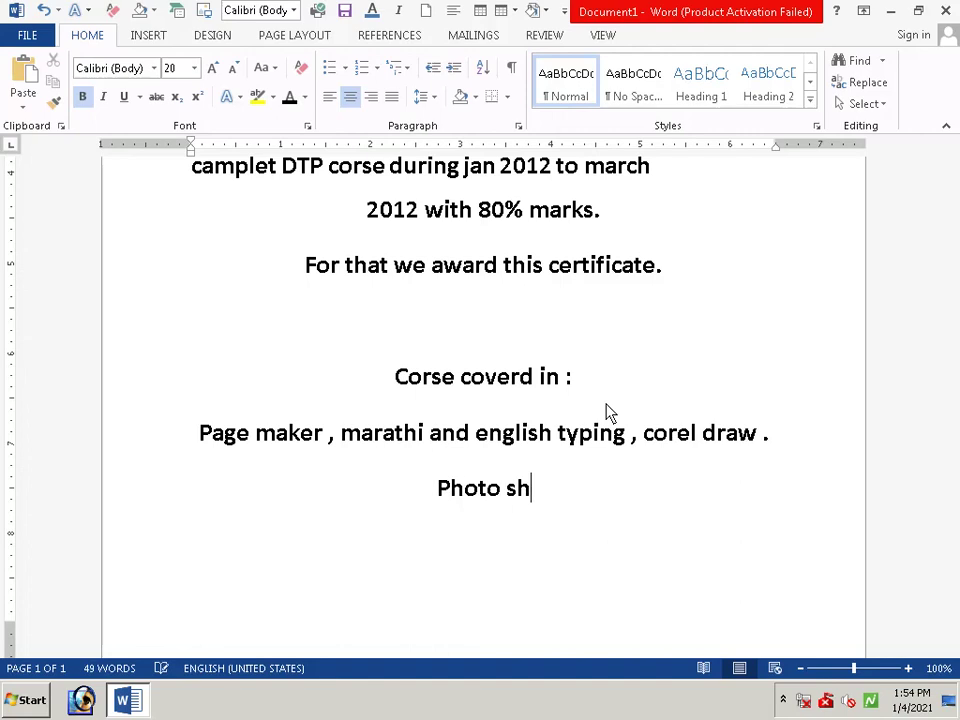
text(a)
key(BackSpace)
text(op)
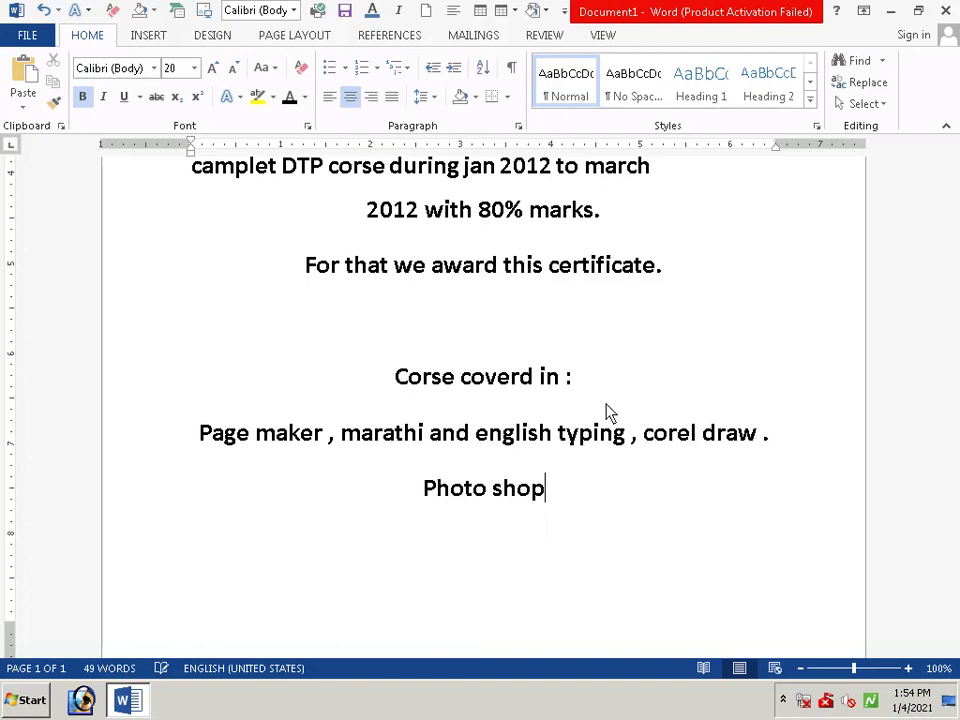
text(e )
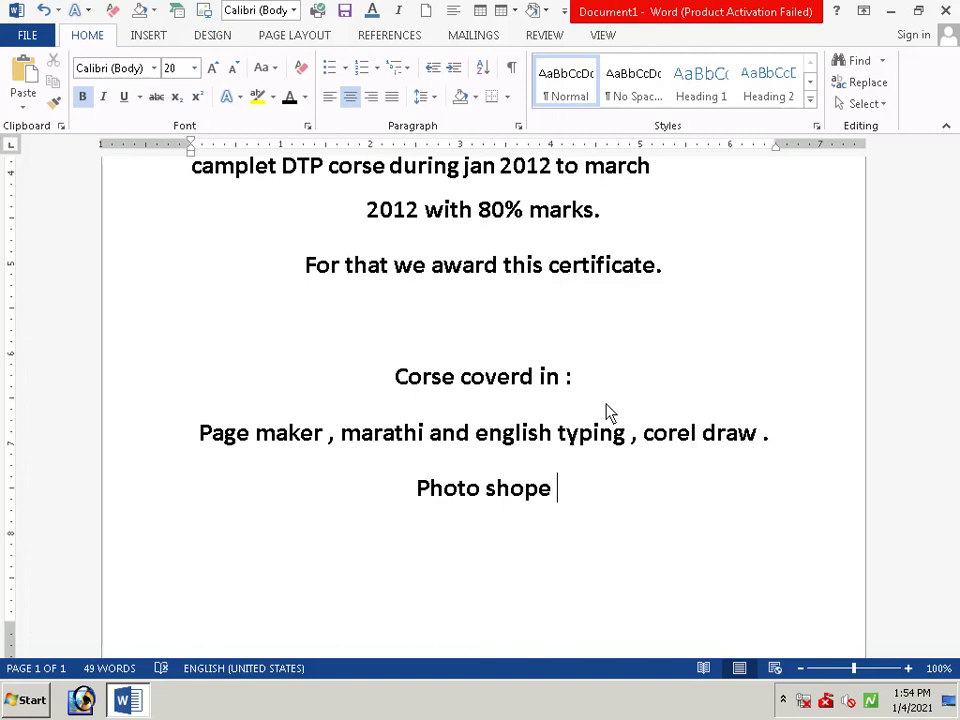
text(e)
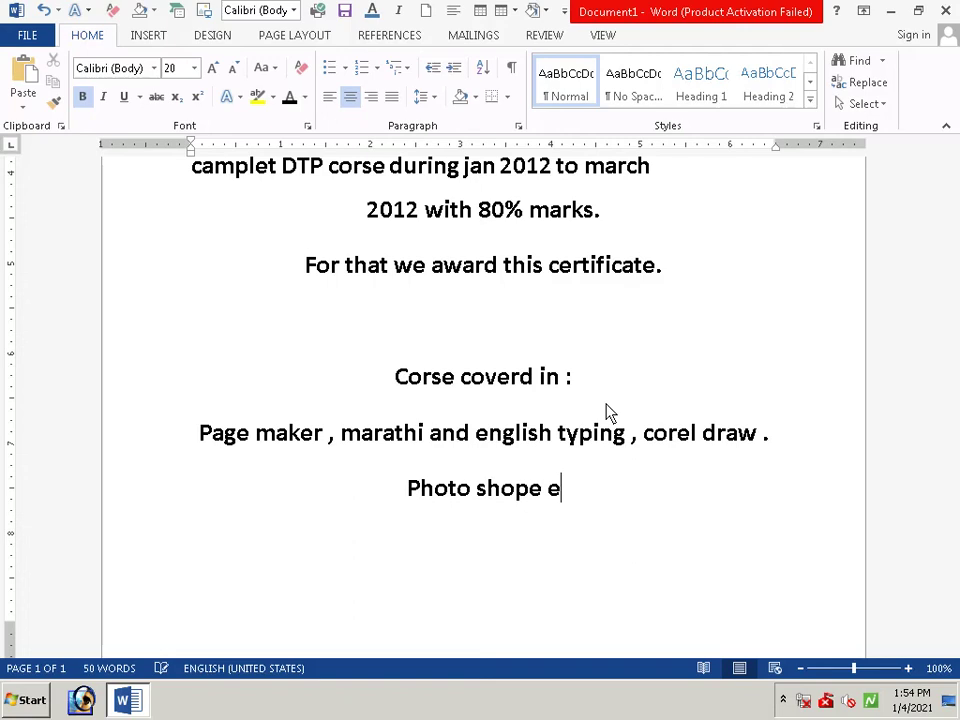
text(tc)
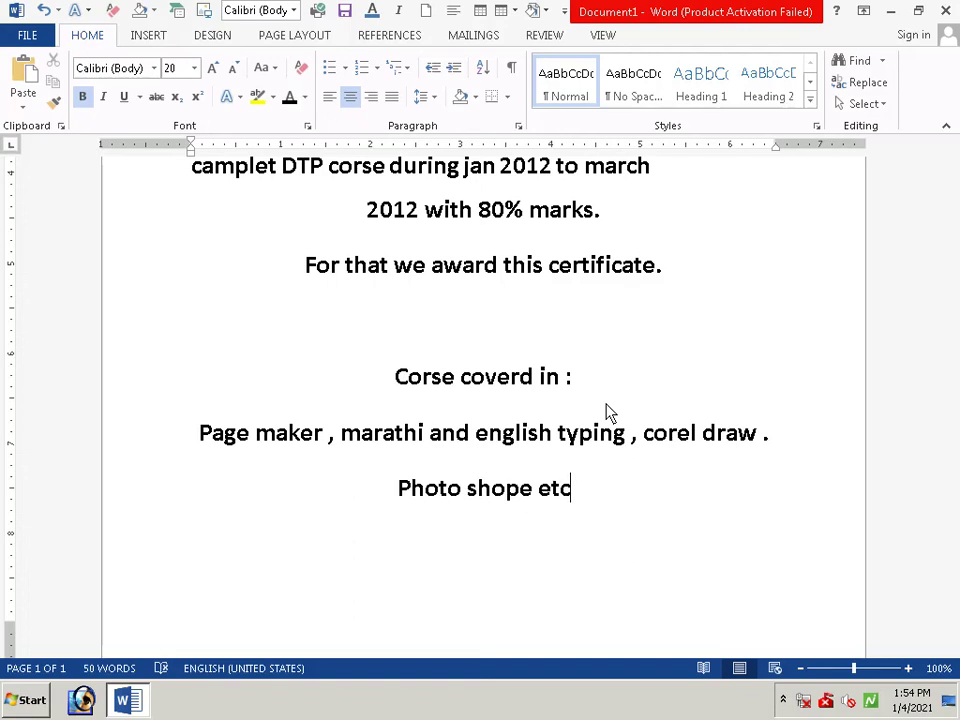
text(.)
scroll(600, 400, down, 2)
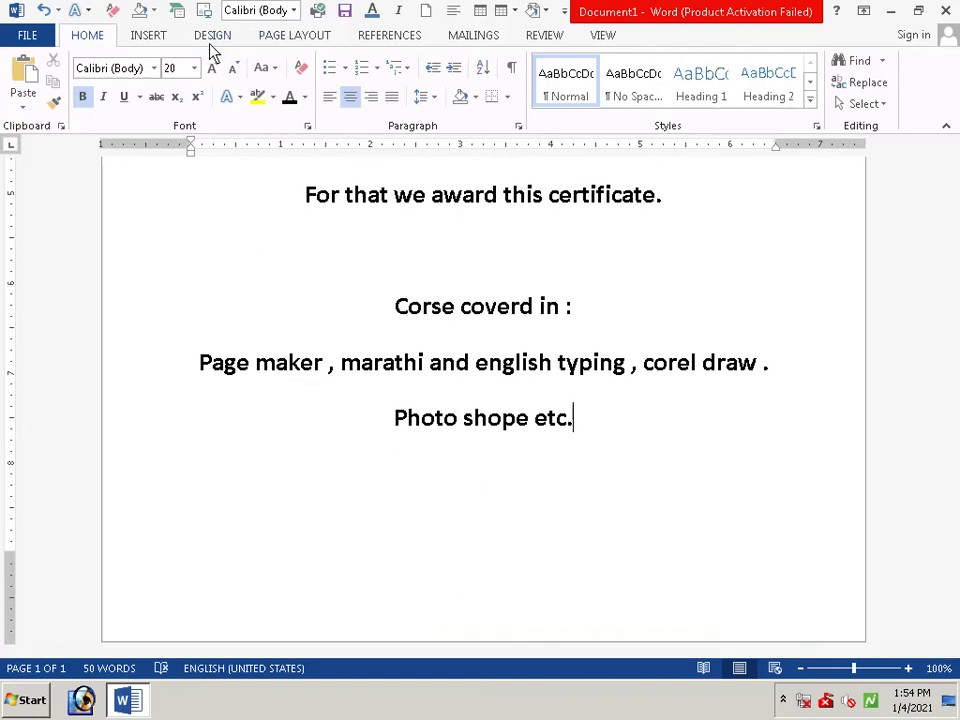
- Insert a 6-Point Star from Insert > Shapes onto the page below the course list
click(149, 36)
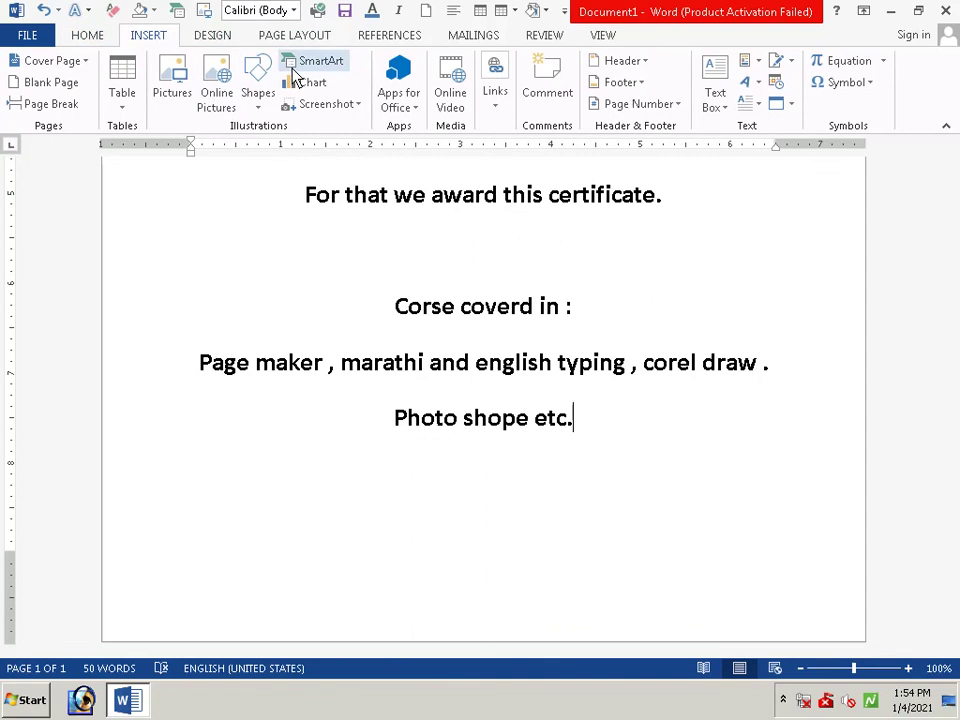
click(262, 78)
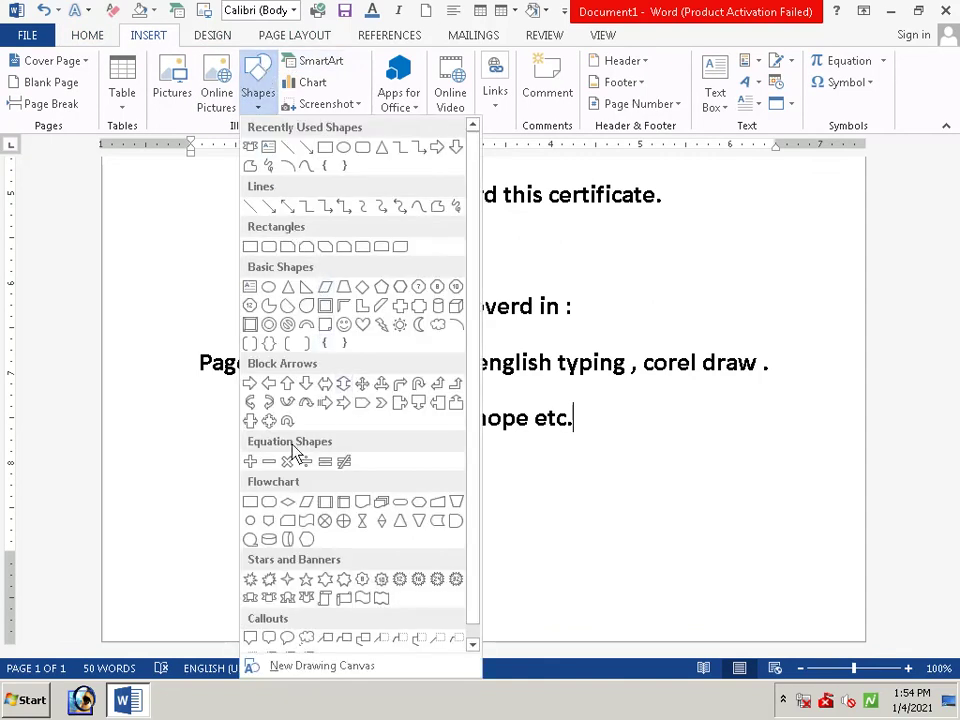
click(323, 581)
click(318, 586)
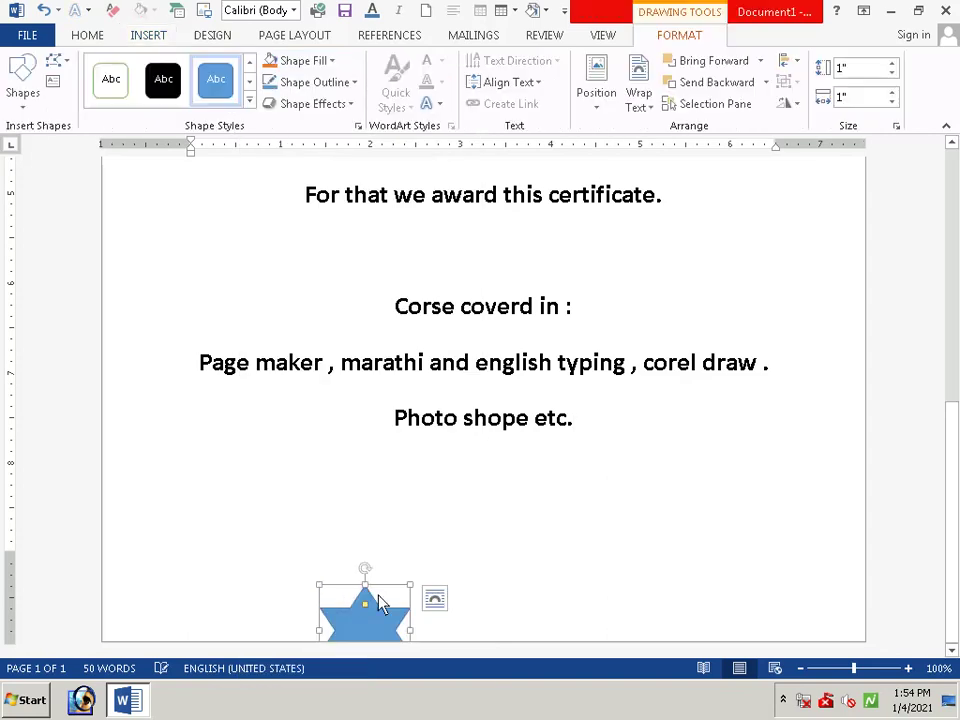
- Move the star beneath the course list and stretch it to about 1.85 wide by 1.78 tall
mouse_move(383, 620)
mouse_down()
mouse_move(469, 518)
mouse_move(463, 511)
mouse_up()
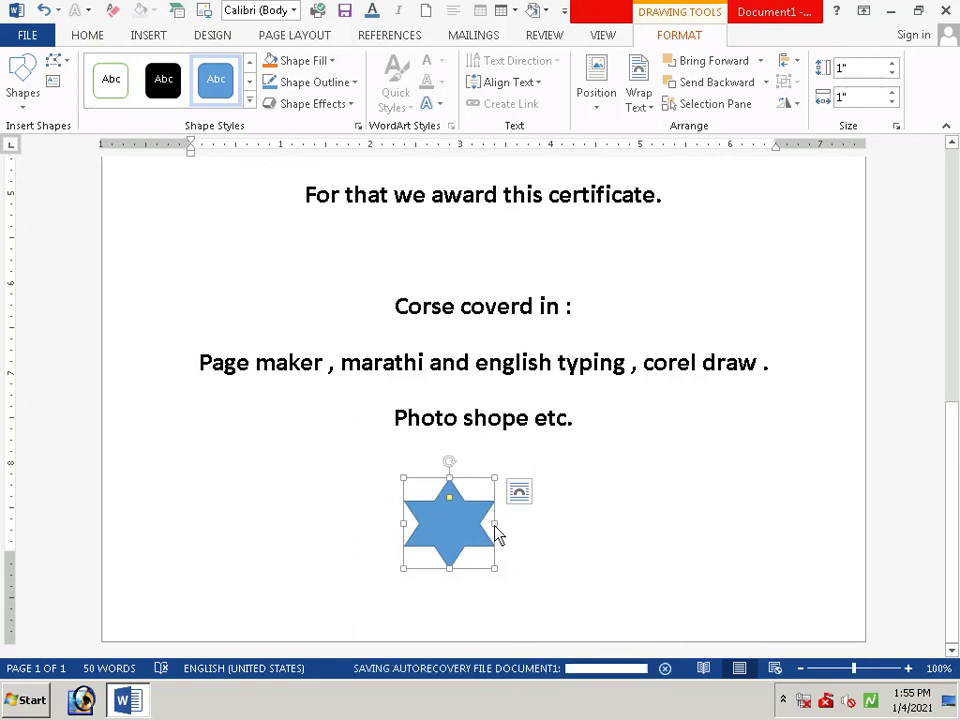
drag(495, 524, 571, 524)
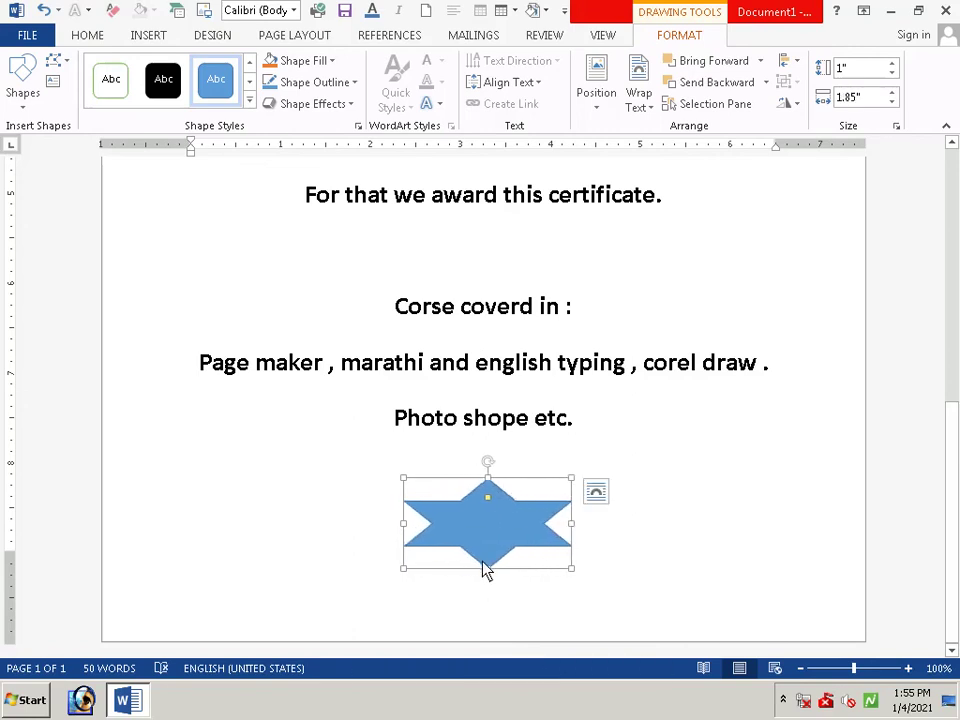
mouse_move(489, 565)
mouse_down()
mouse_move(497, 598)
mouse_move(488, 535)
mouse_up()
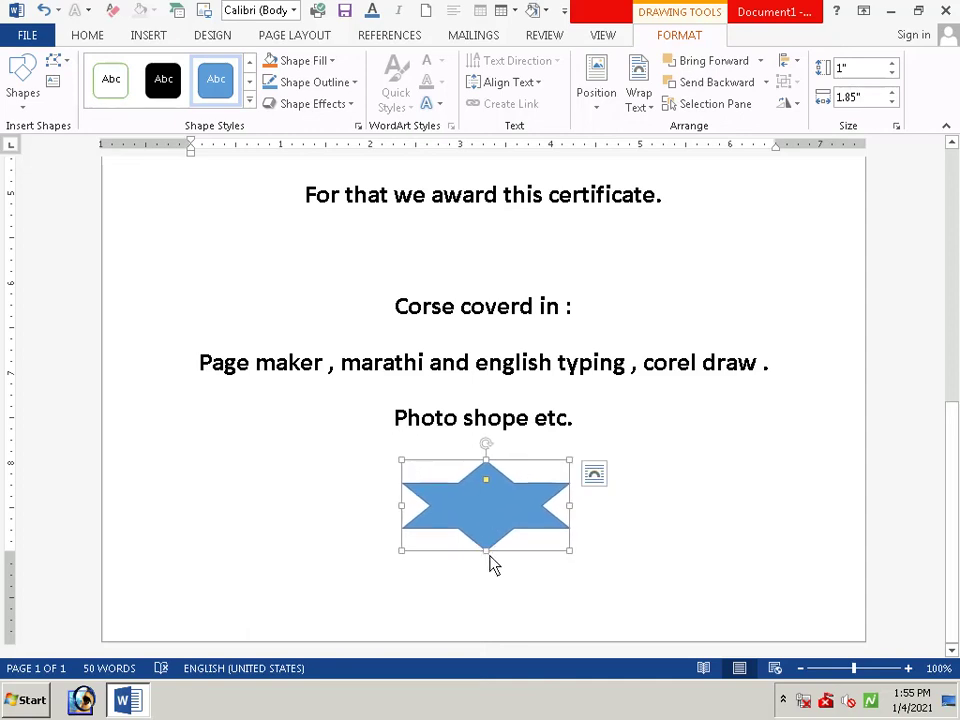
drag(482, 551, 488, 620)
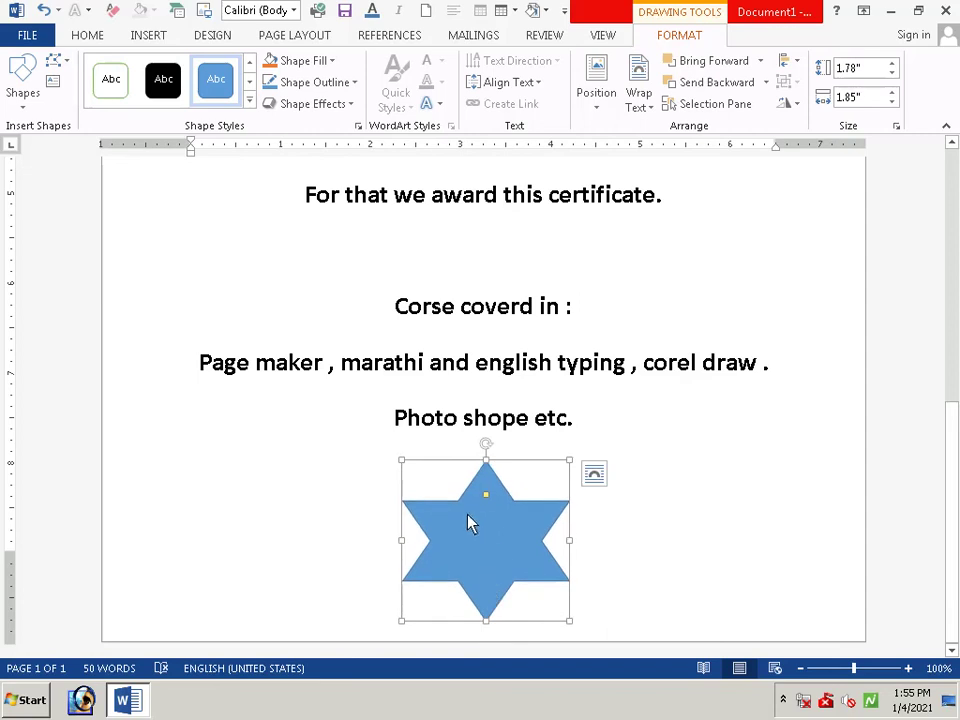
- Review the layout, then left-align and delete the blank line above 'Corse coverd in :'
scroll(466, 520, up, 3)
scroll(464, 519, up, 4)
scroll(462, 520, up, 3)
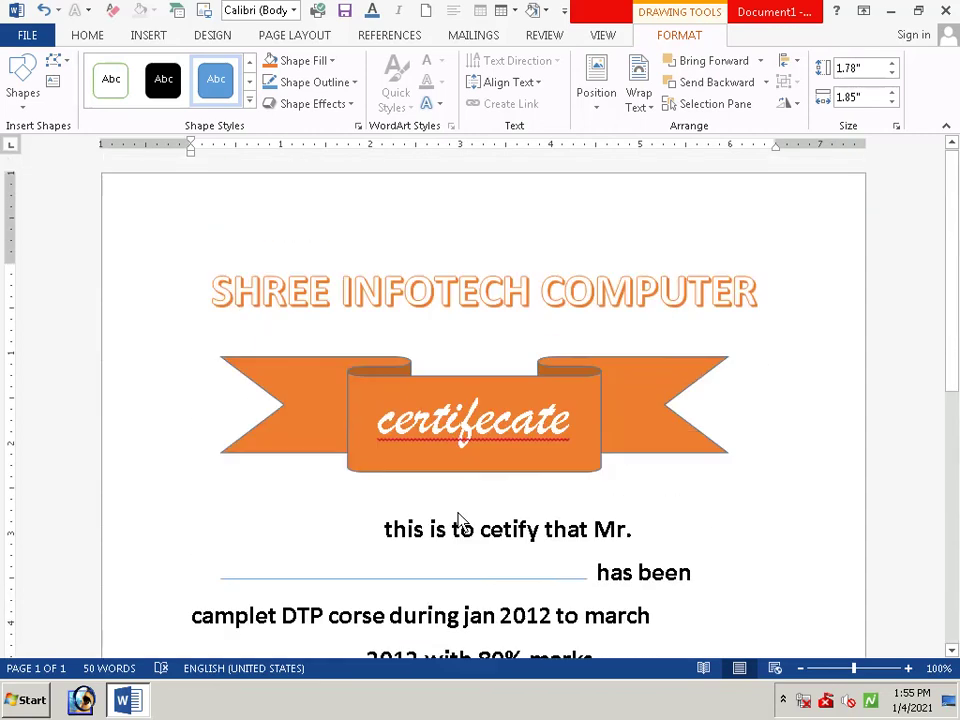
scroll(450, 422, down, 1)
scroll(450, 422, down, 3)
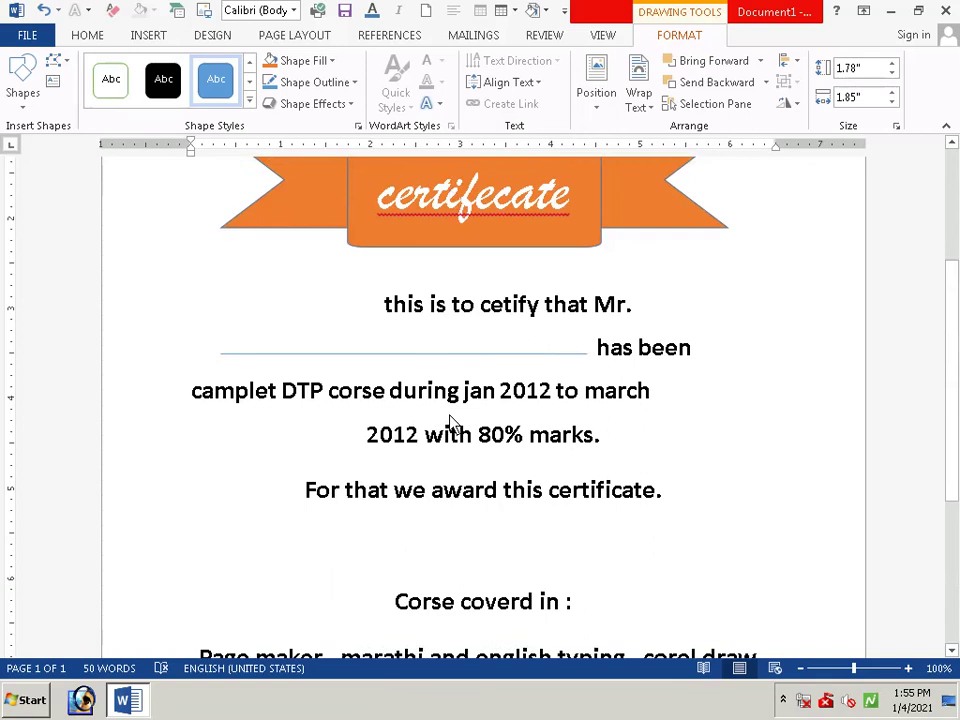
scroll(450, 422, down, 3)
scroll(450, 422, down, 3)
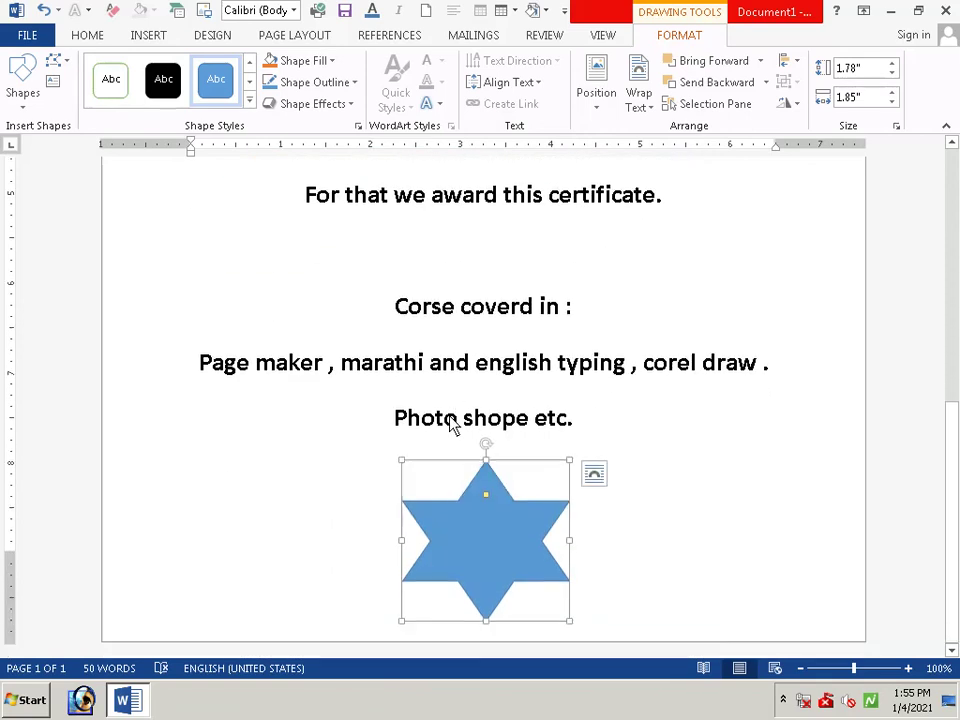
scroll(453, 424, up, 1)
scroll(467, 386, up, 1)
click(478, 368)
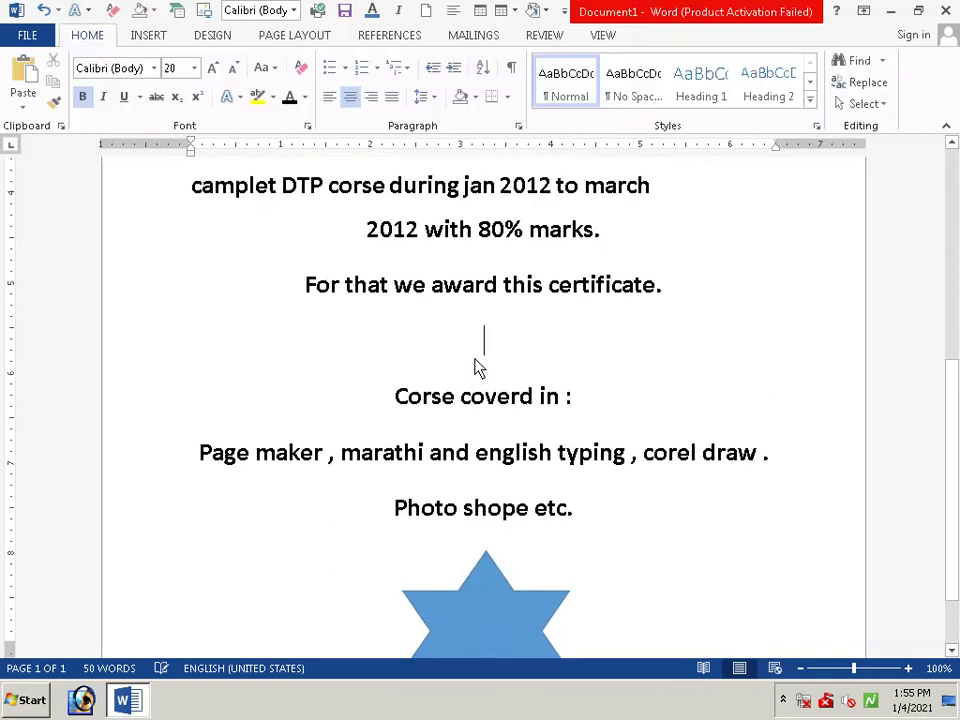
key(ctrl+l)
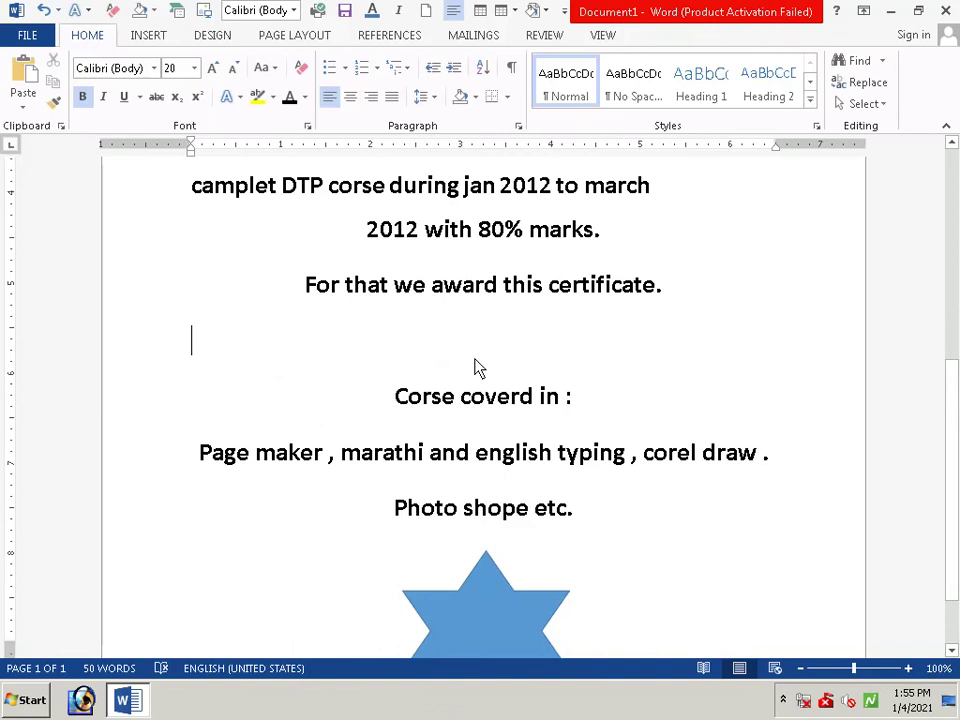
scroll(463, 368, down, 1)
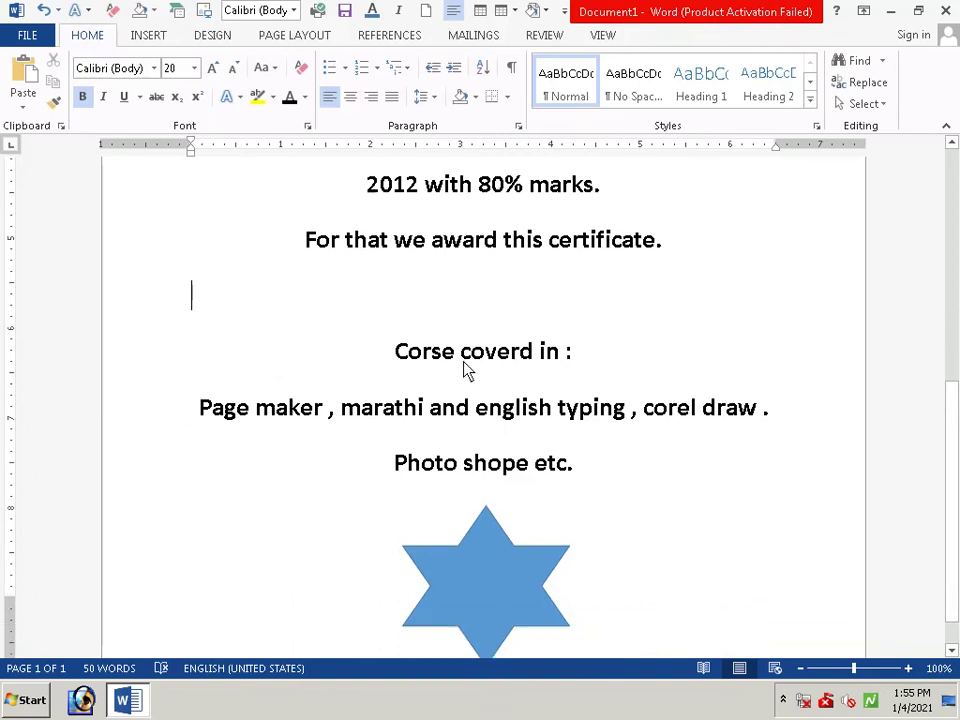
scroll(467, 369, down, 1)
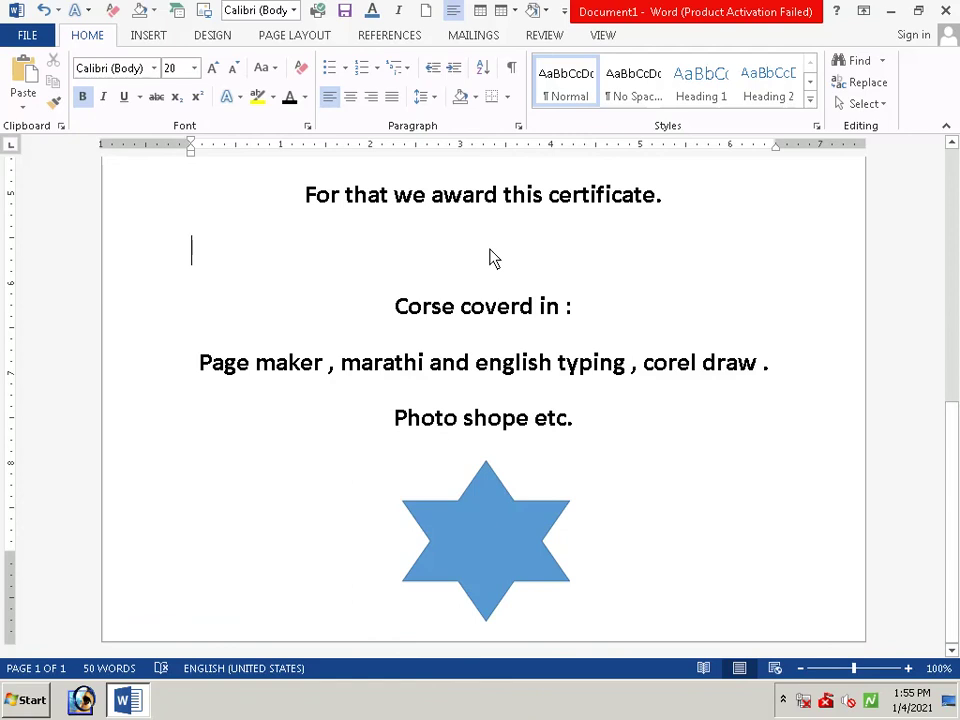
key(BackSpace)
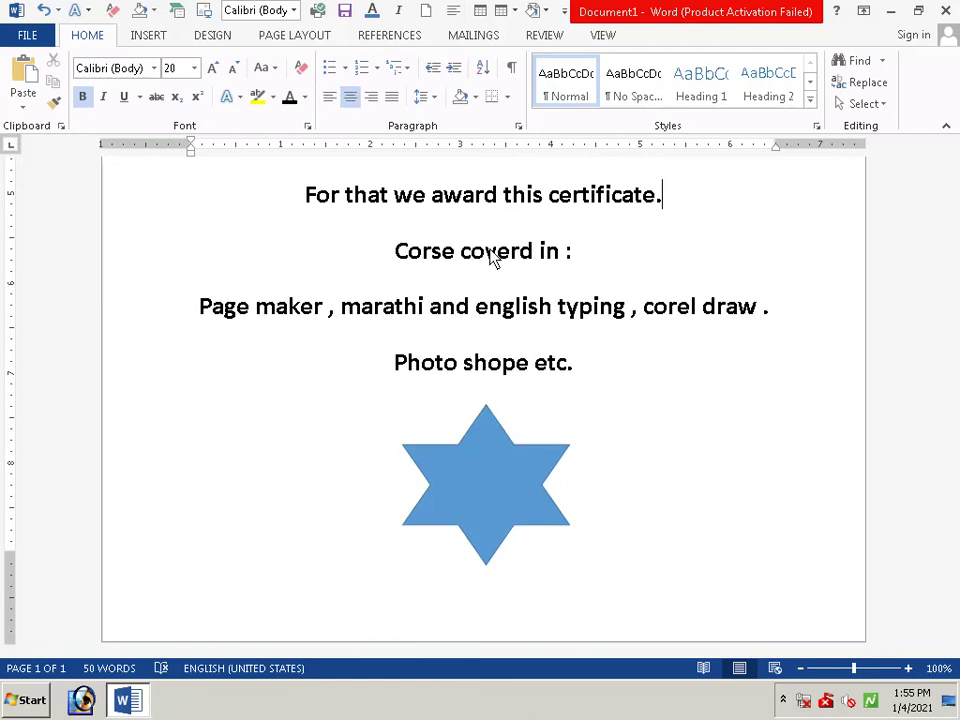
- Type 'si' inside the star shape
click(487, 486)
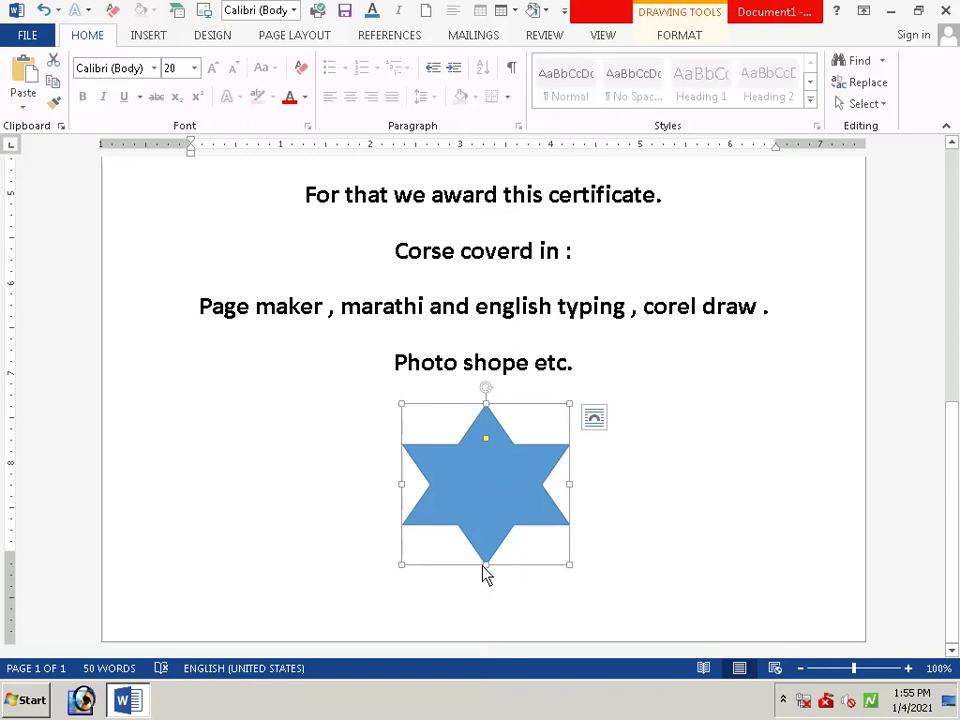
click(490, 585)
click(480, 527)
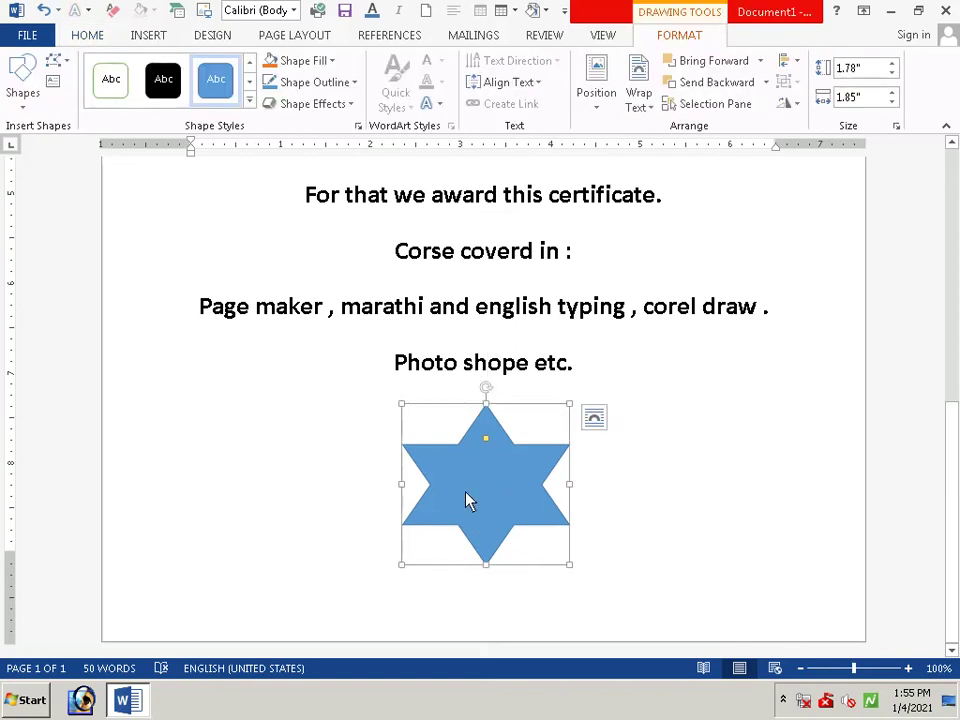
text(si)
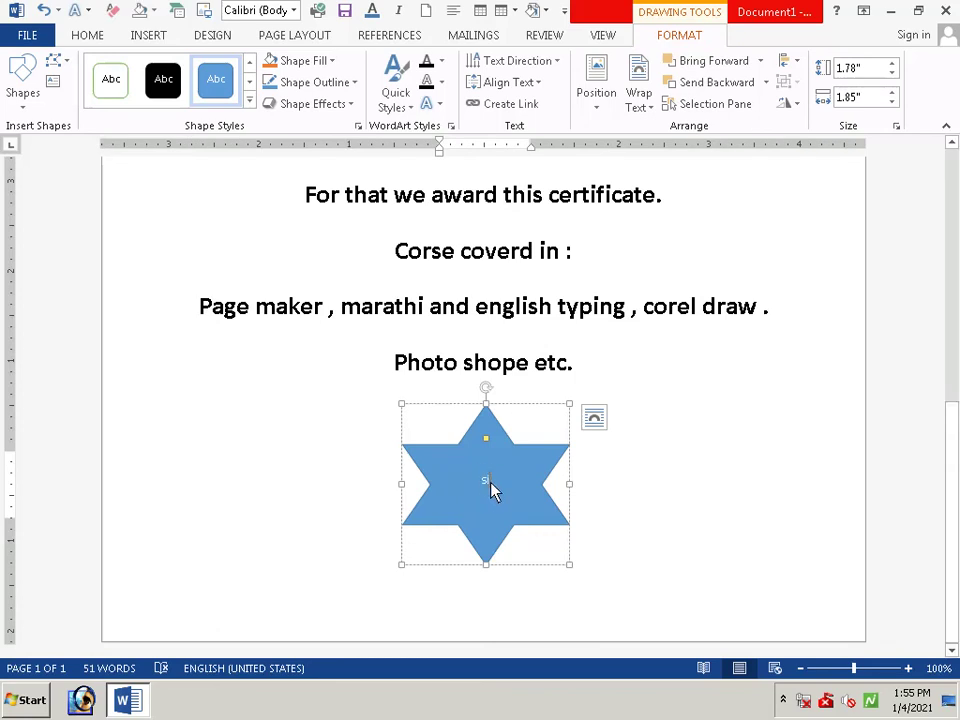
- Format the star's text as 48-point Algerian
double_click(482, 487)
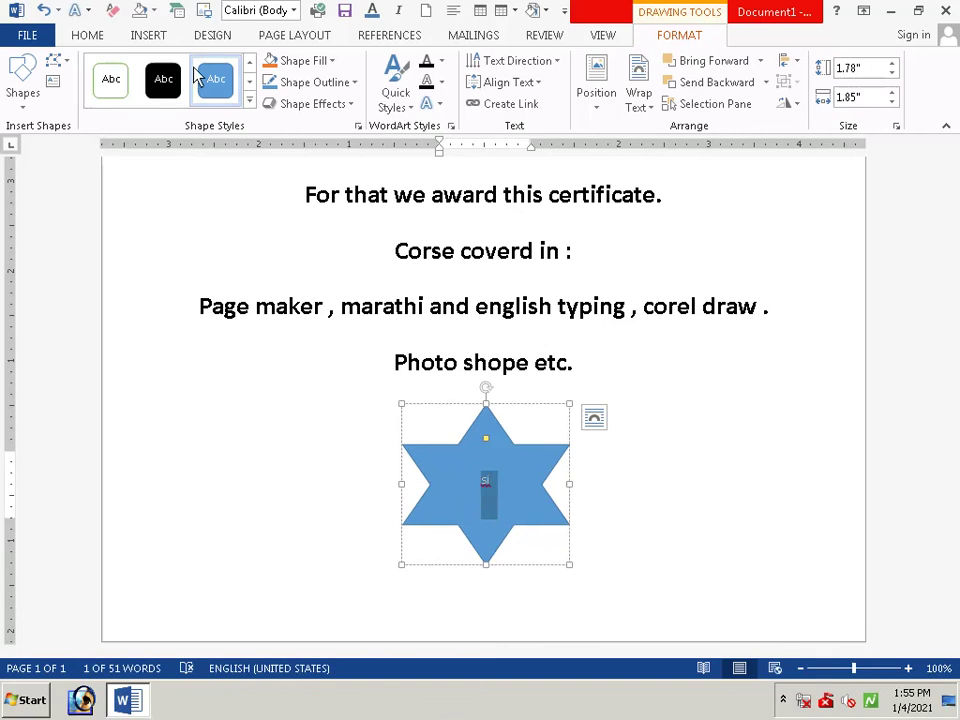
click(96, 34)
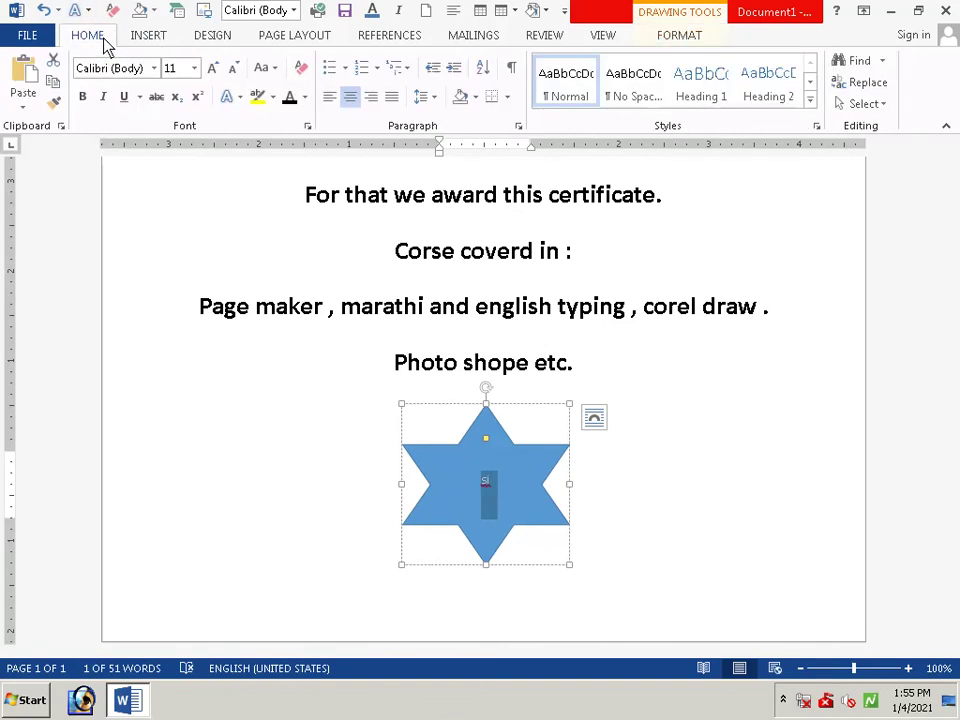
click(195, 68)
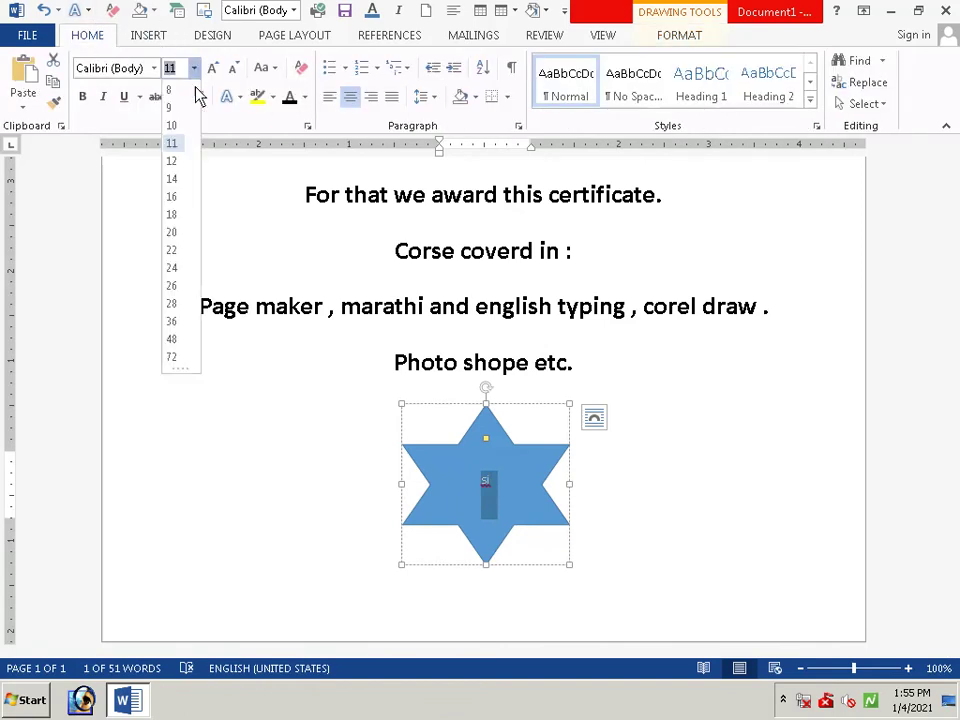
click(168, 345)
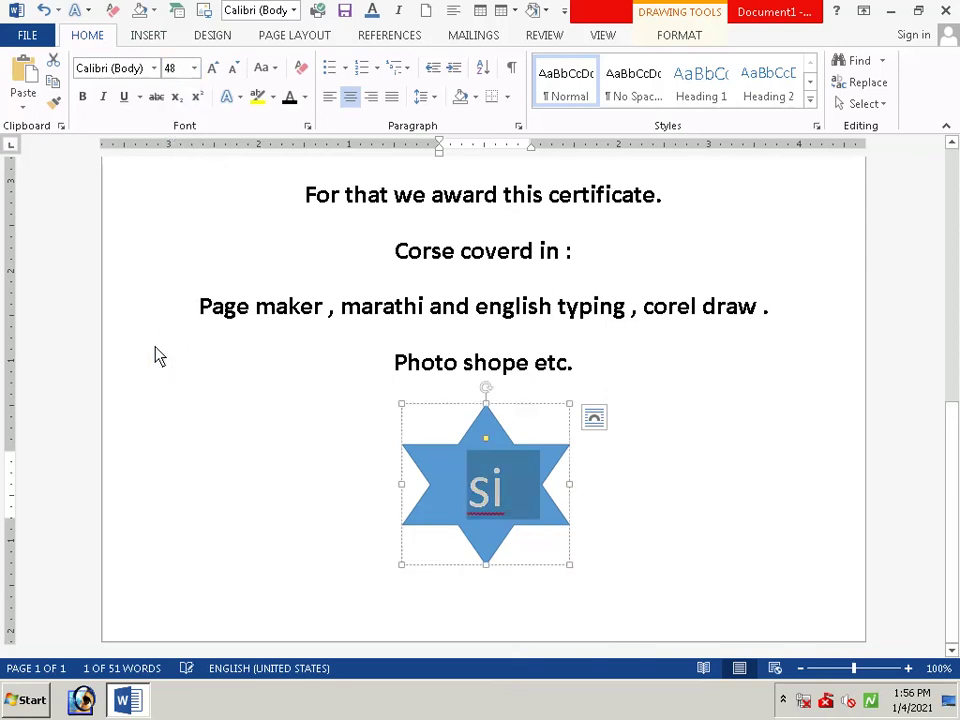
click(153, 67)
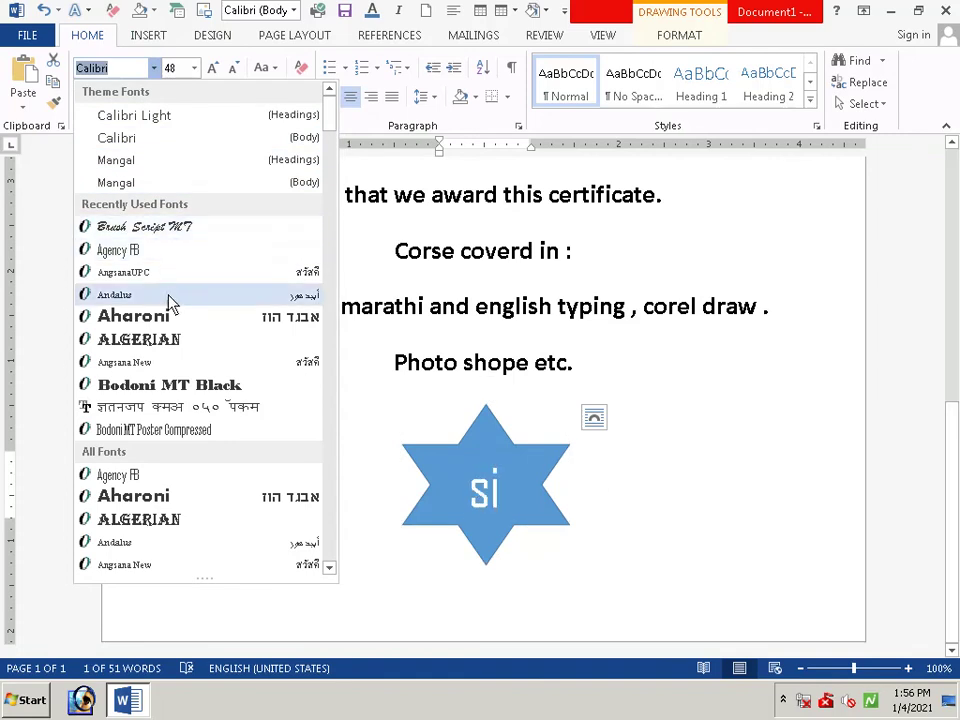
click(182, 343)
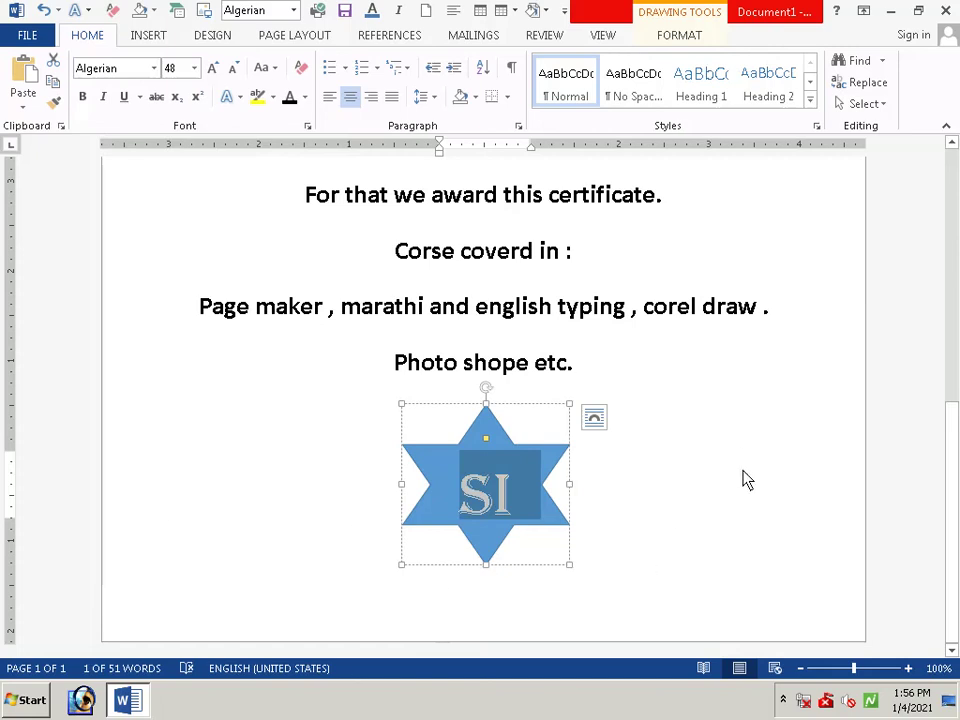
click(699, 503)
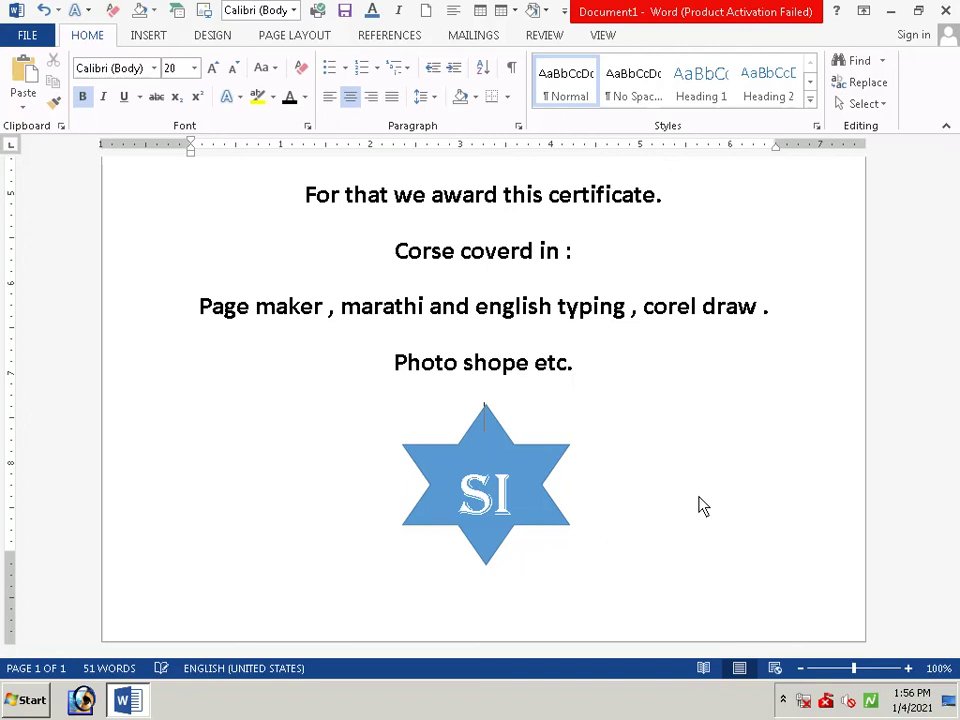
- Type 'Signatire of' on a new line beside the star, removing an accidental page break
key(Down)
key(Down)
key(Down)
text(si)
text(g)
text(nat)
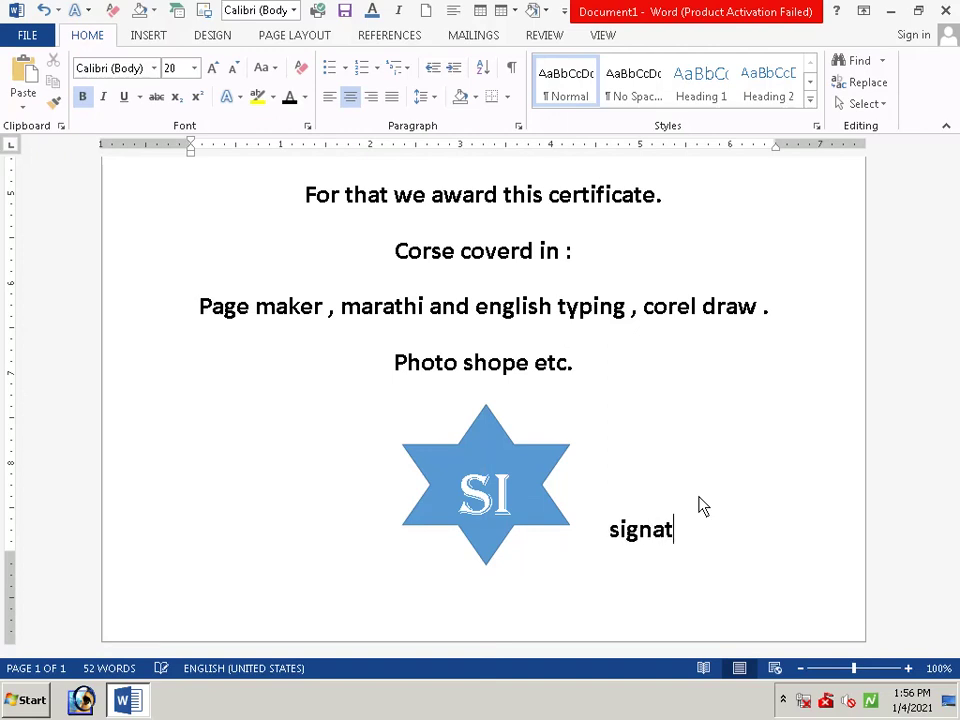
text(ir)
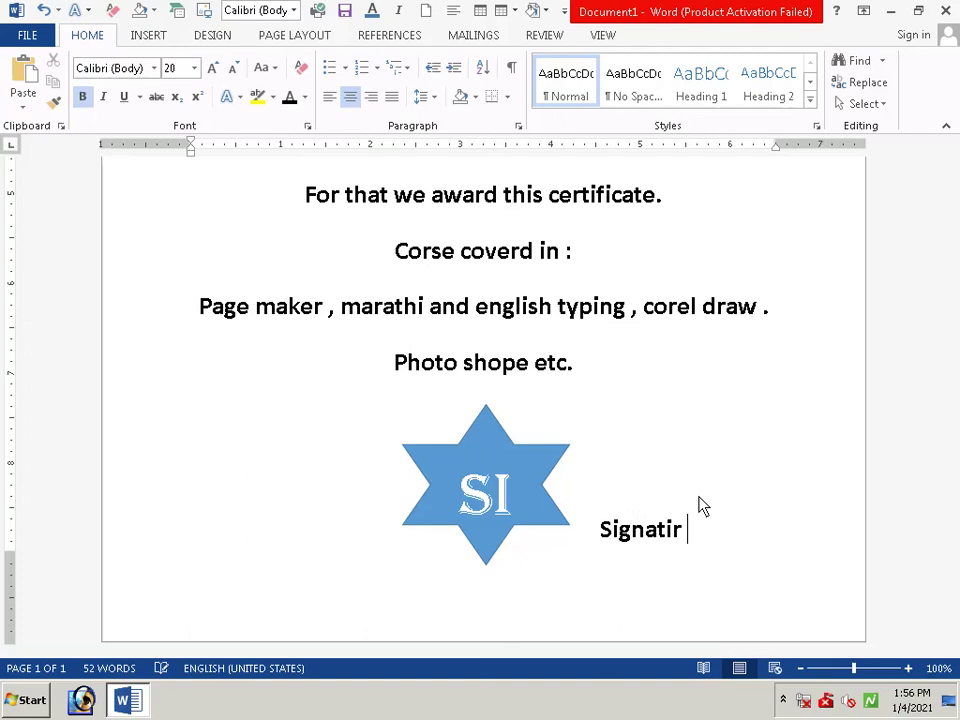
key(BackSpace)
text(e )
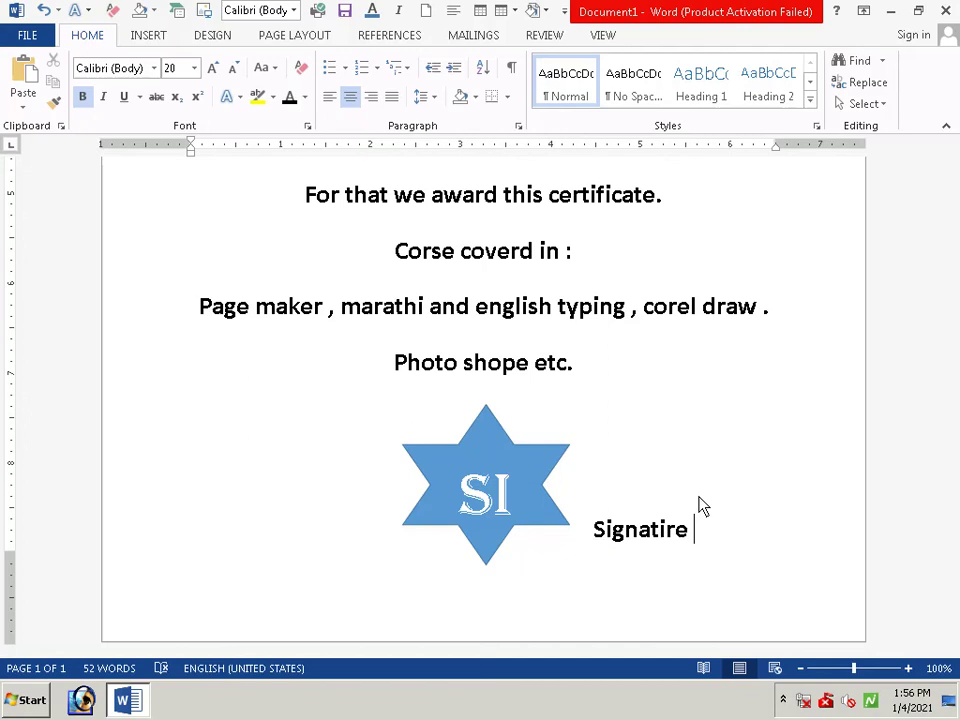
text(o)
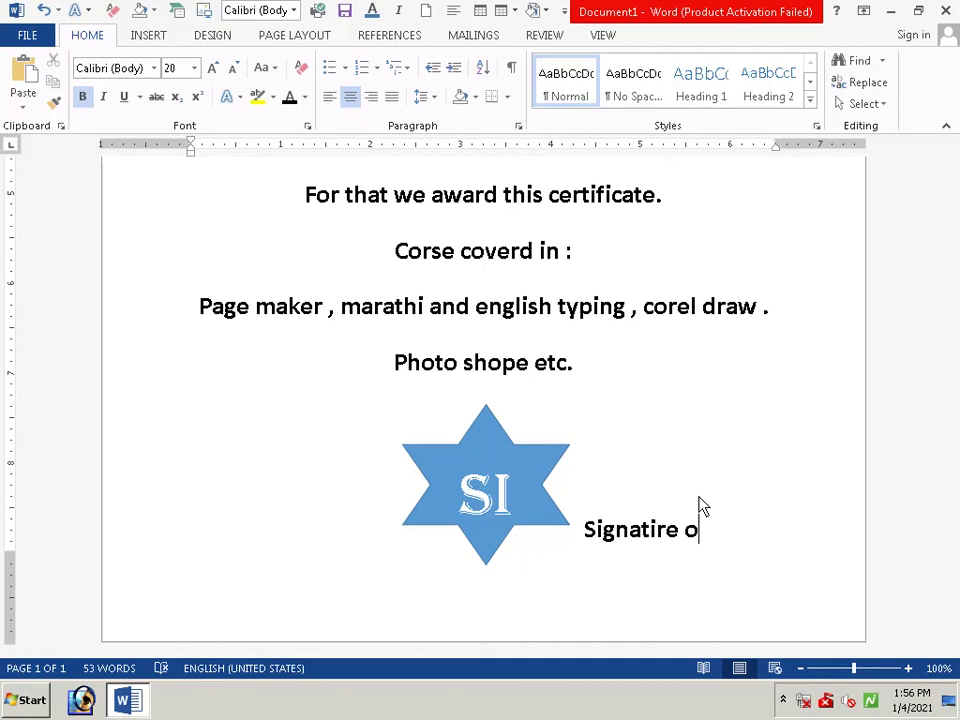
text(f)
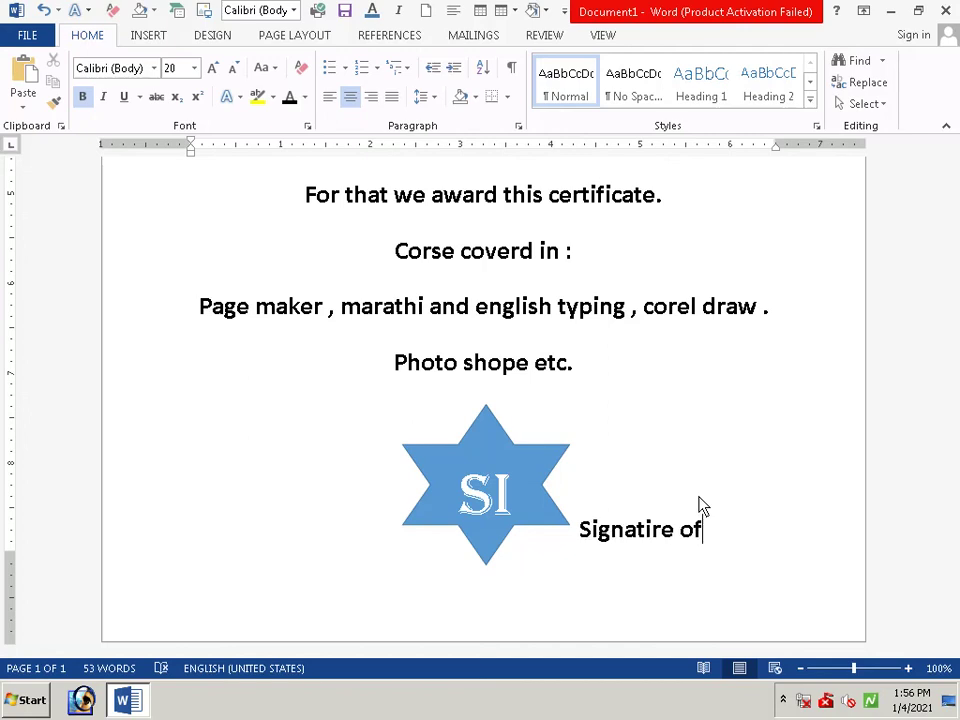
key(ctrl+Return)
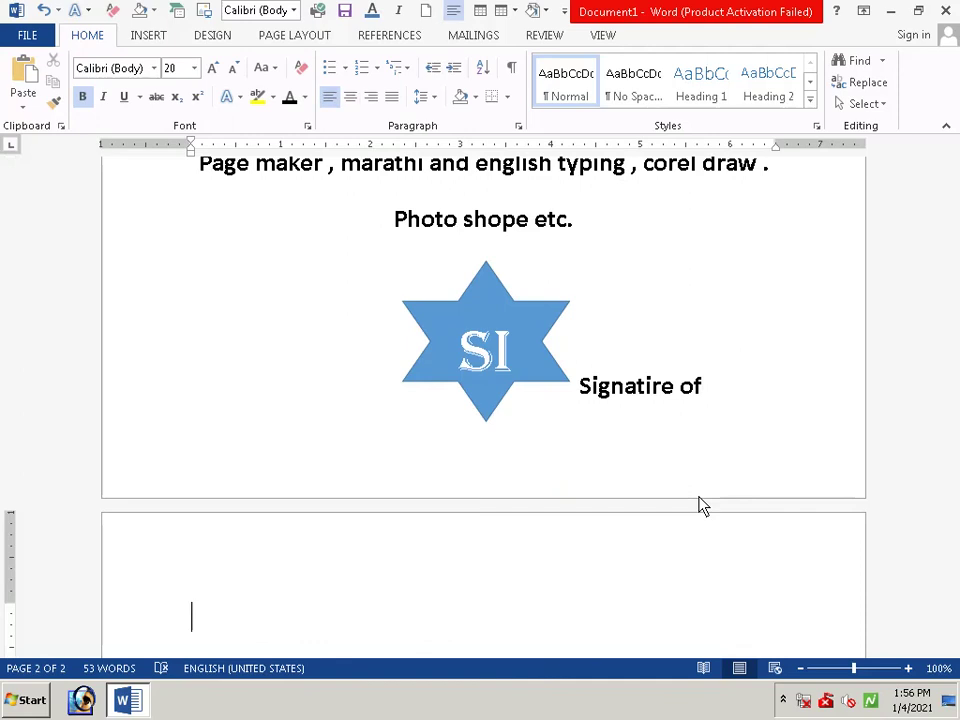
key(BackSpace)
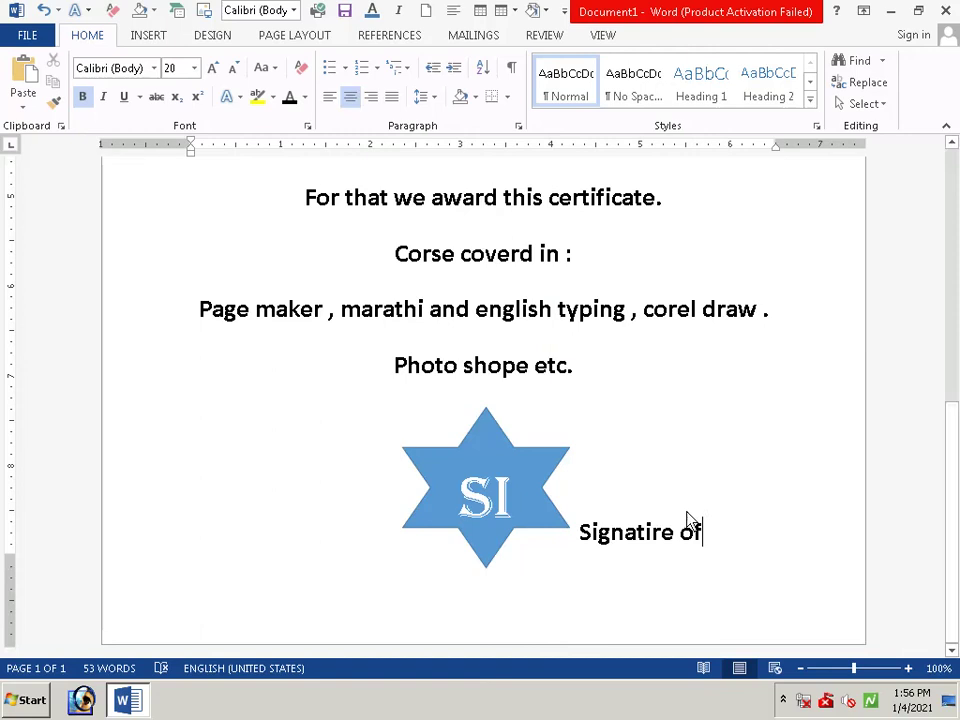
- Trim the stray letters and extend the label to read 'Signatire of p'
key(BackSpace)
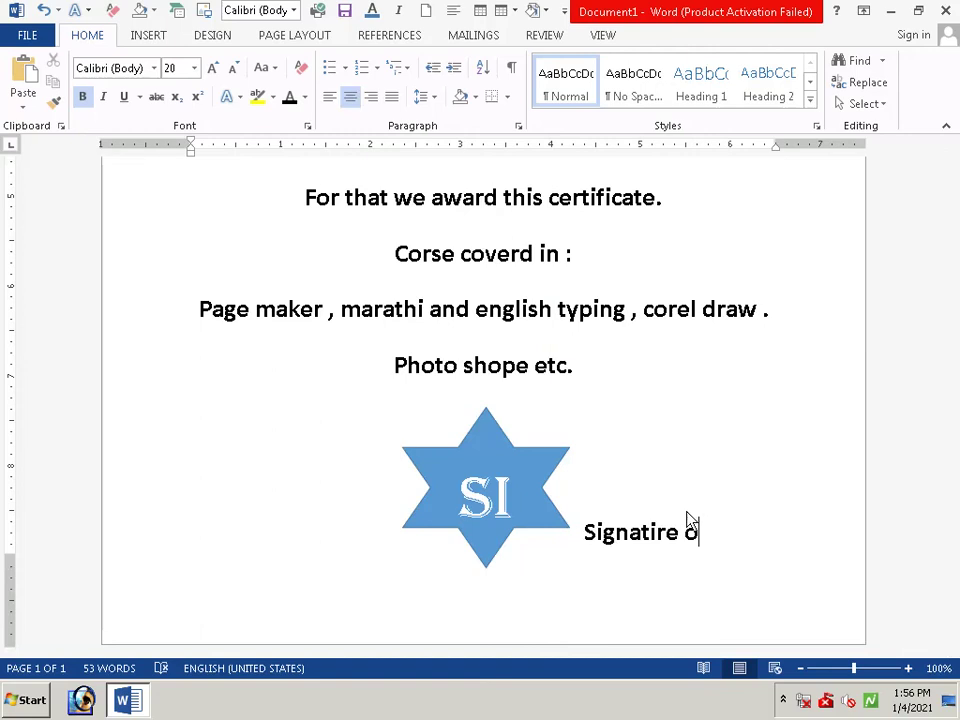
key(BackSpace)
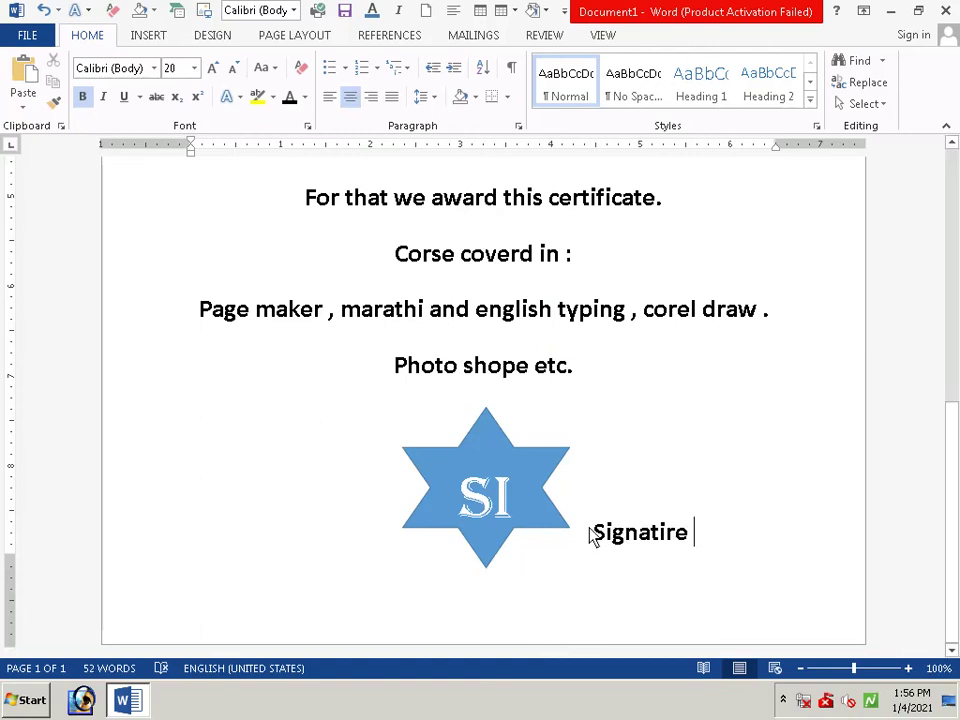
drag(591, 534, 688, 532)
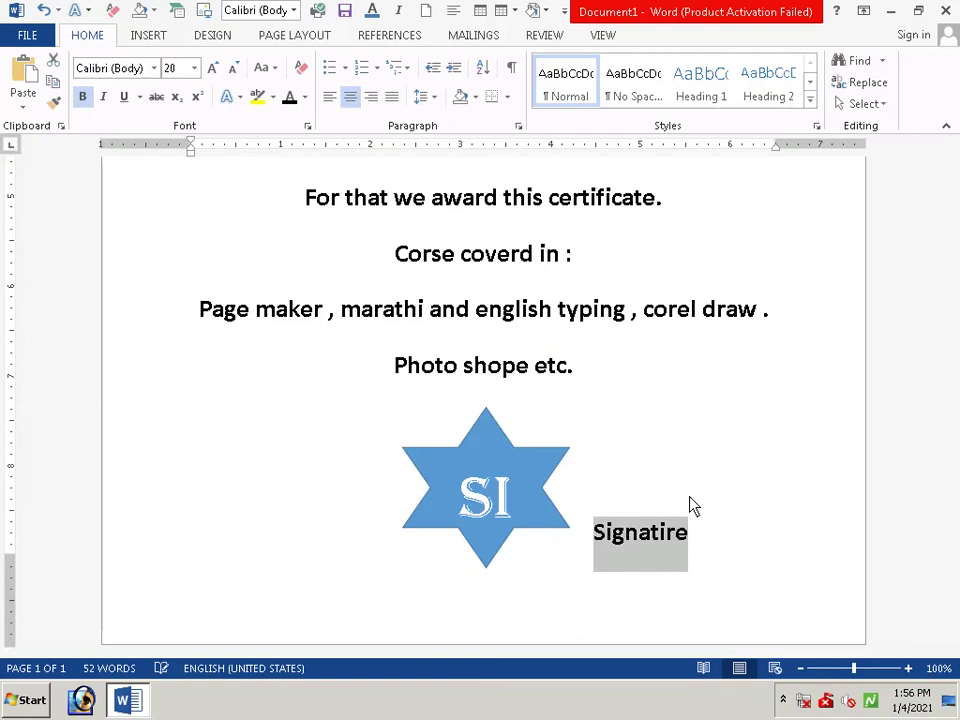
click(688, 497)
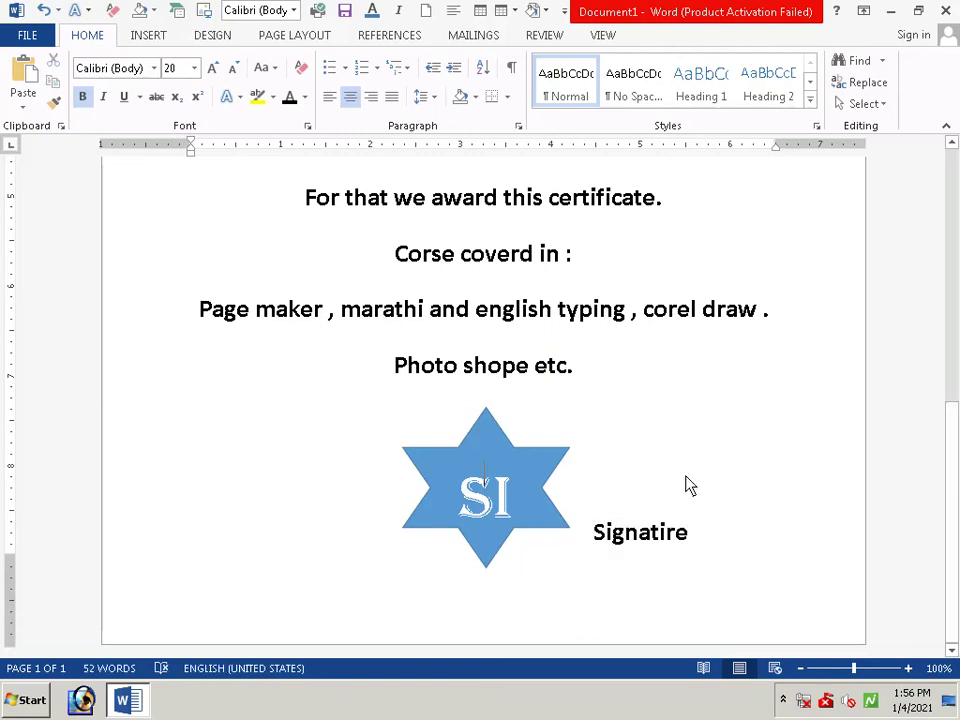
drag(595, 545, 692, 544)
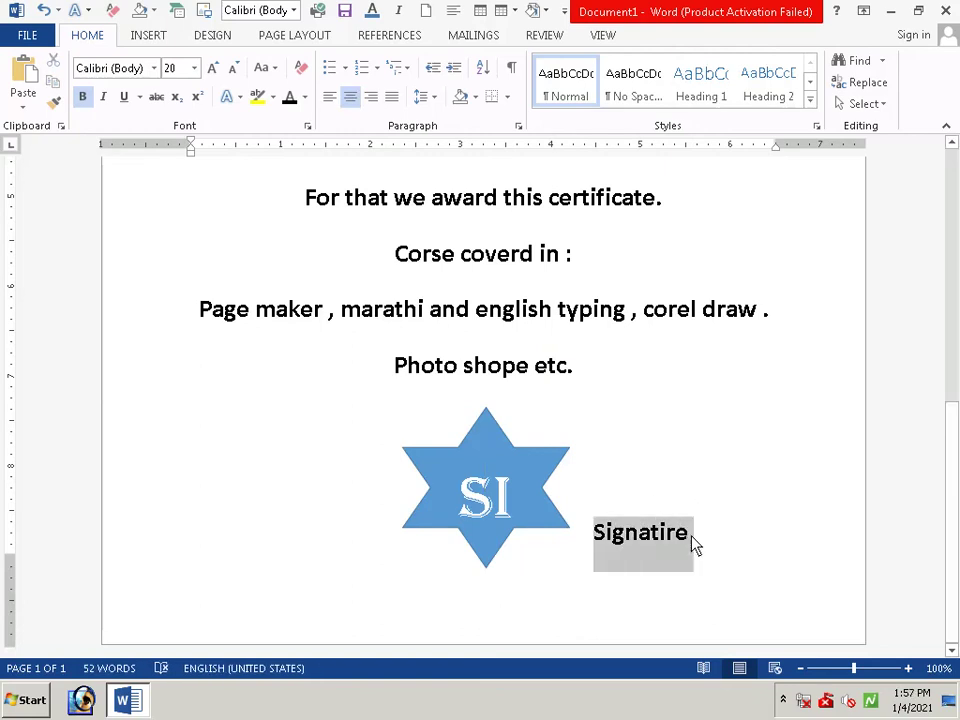
click(710, 535)
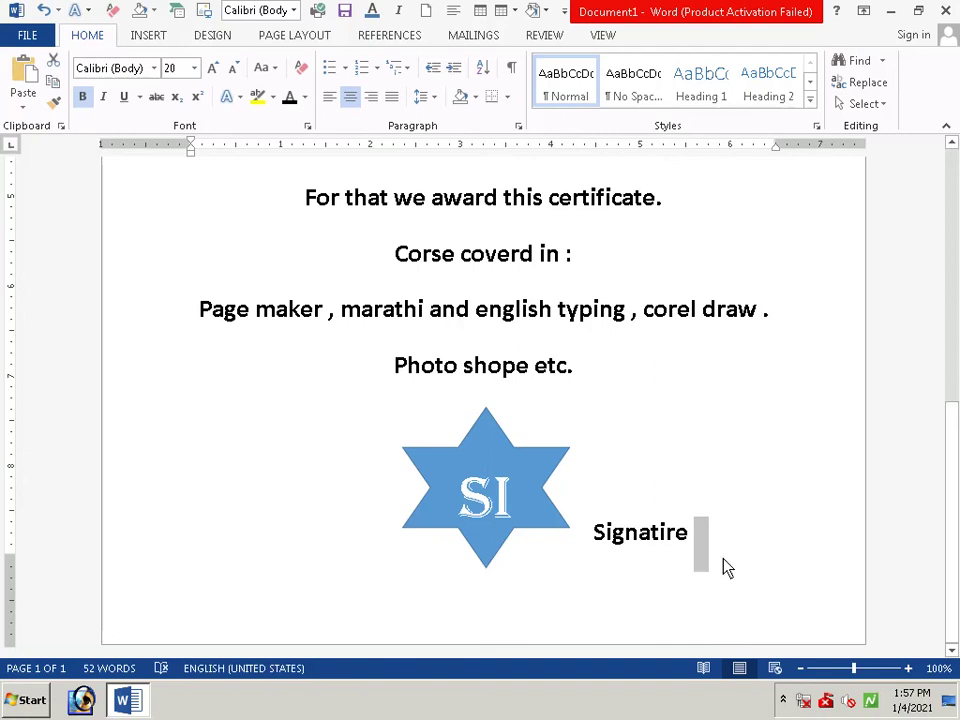
text(o)
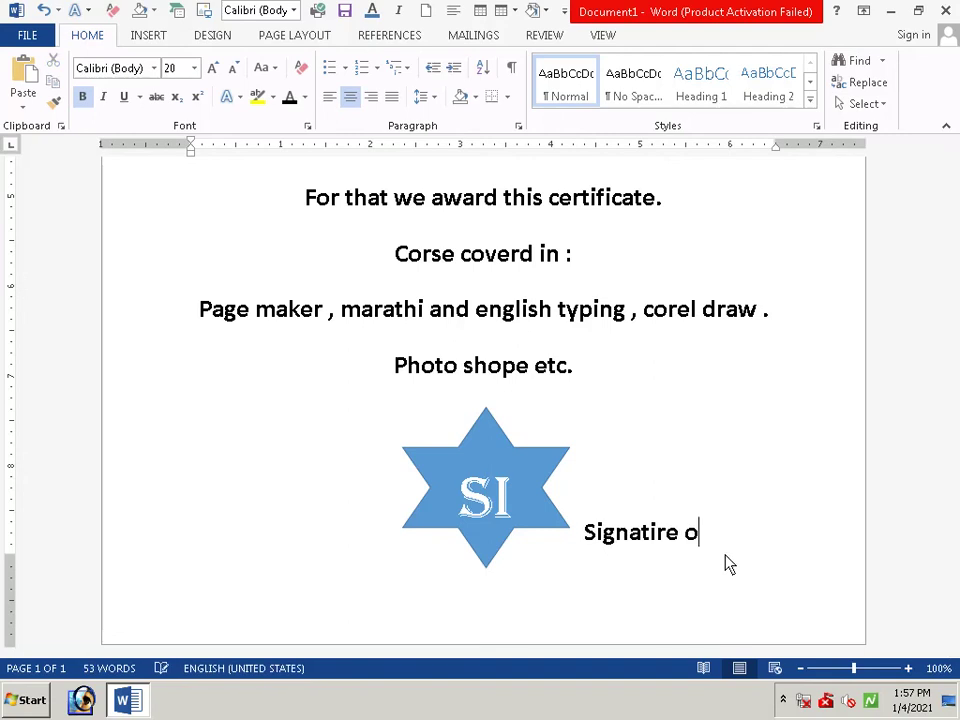
text(f )
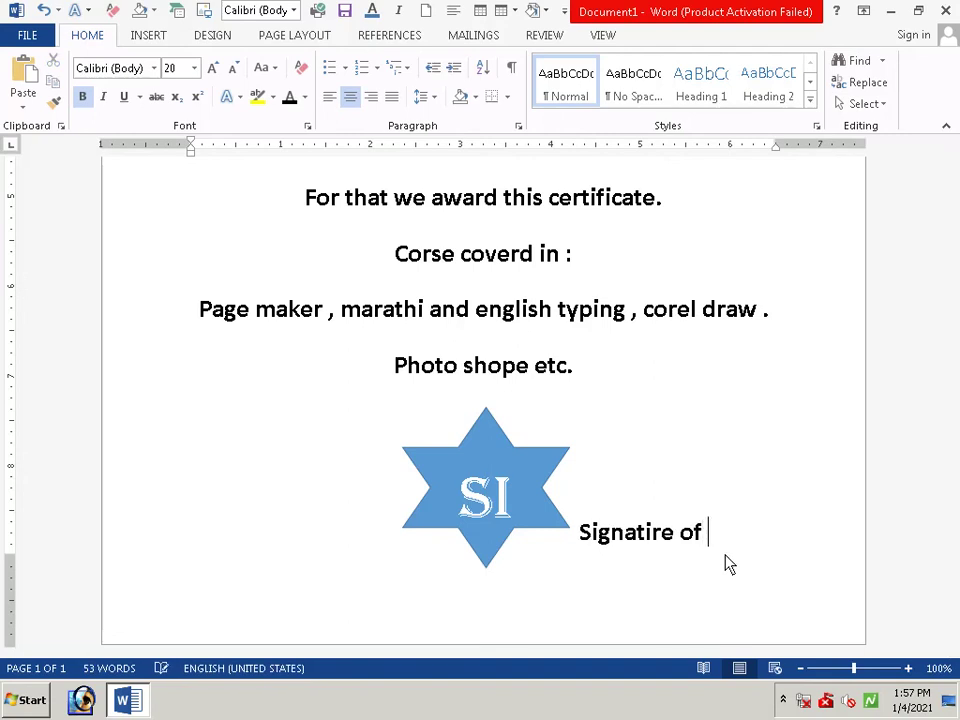
text(p)
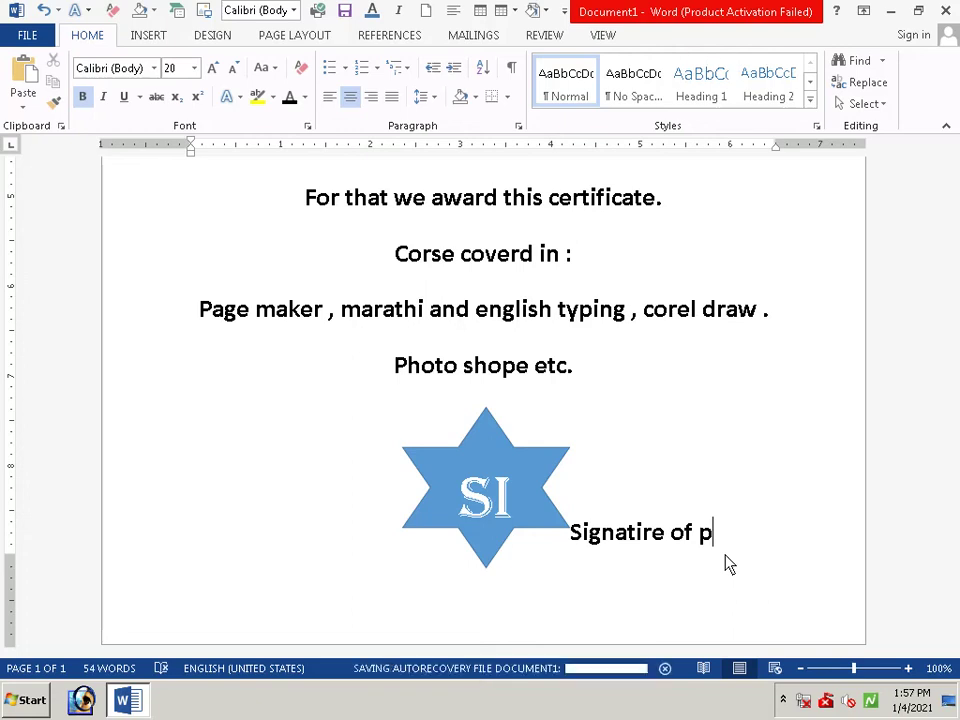
- Replace the line with 'Signatur of' tabbed right of the star's middle, then run spell check
triple_click(632, 553)
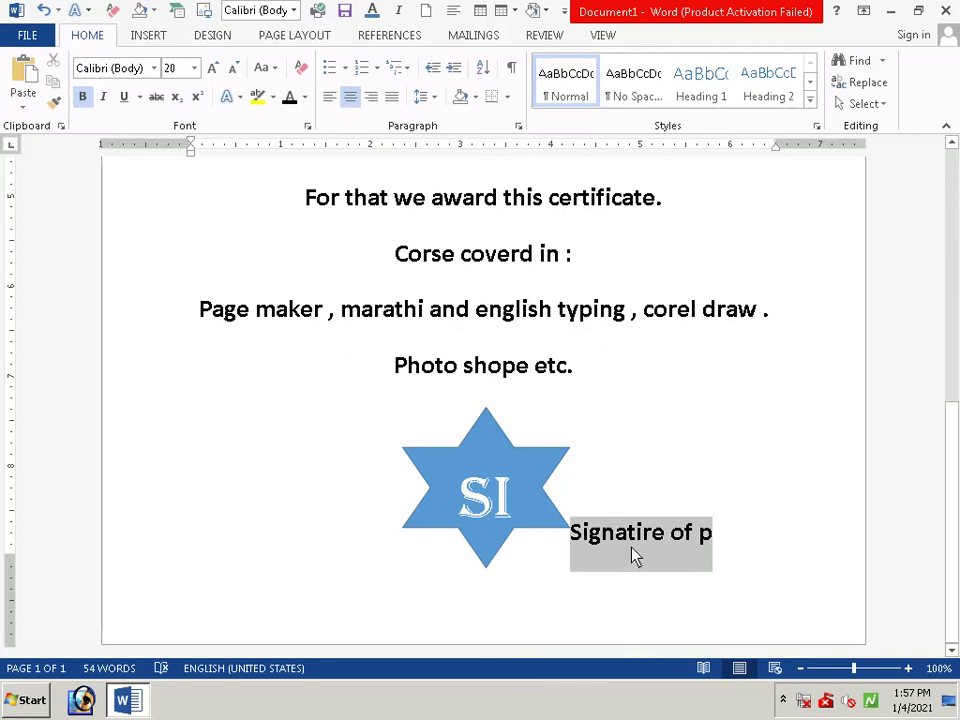
key(Delete)
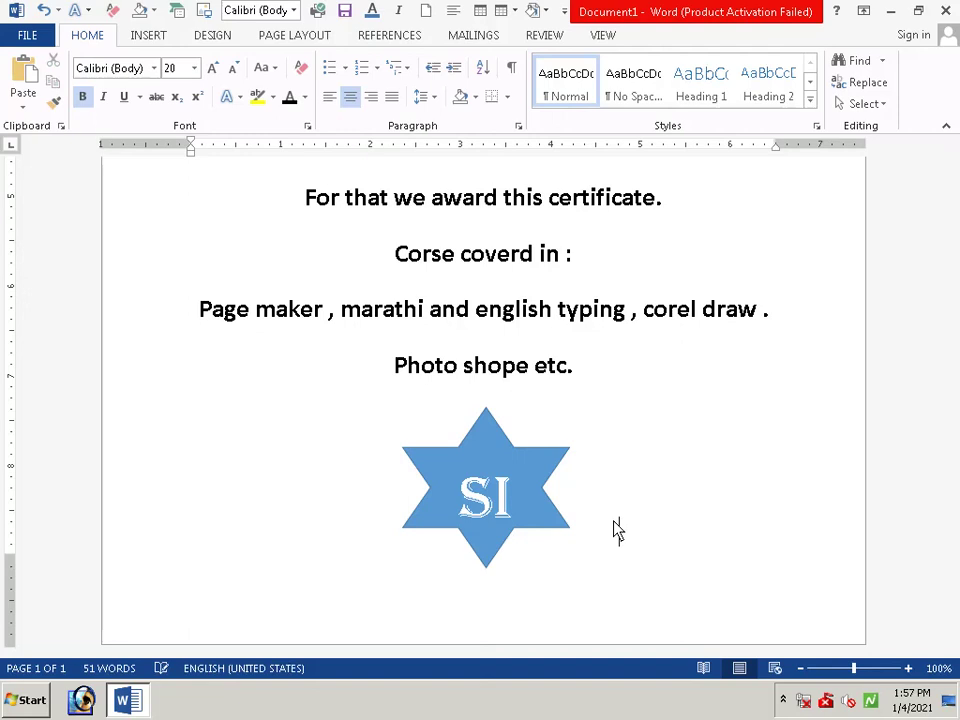
key(Up)
key(Up)
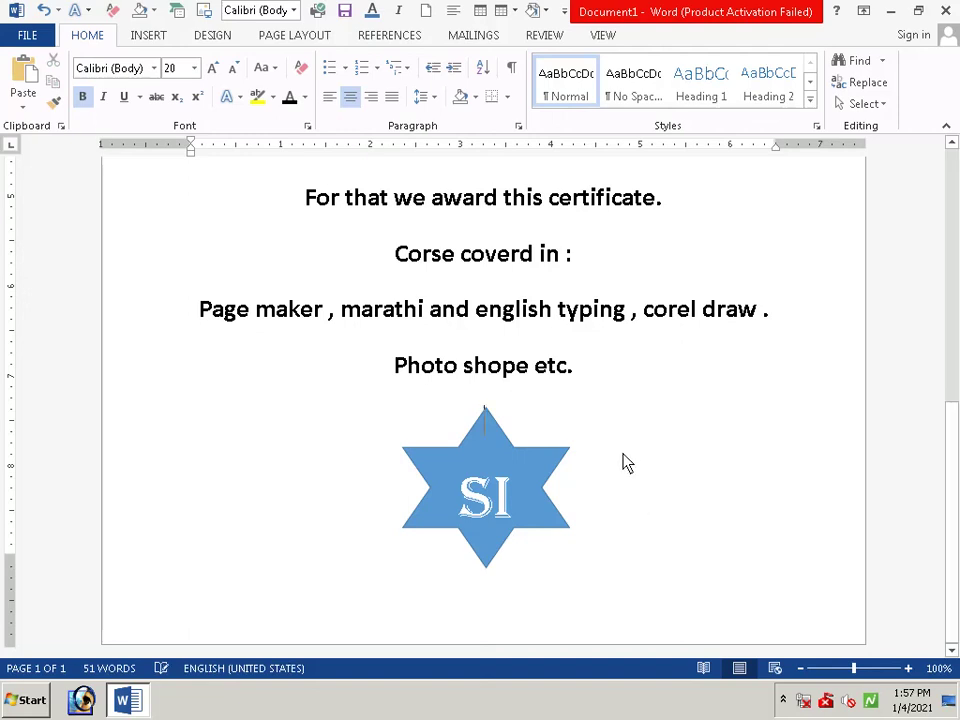
key(Down)
key(Tab)
key(Tab)
key(Tab)
key(Tab)
key(Tab)
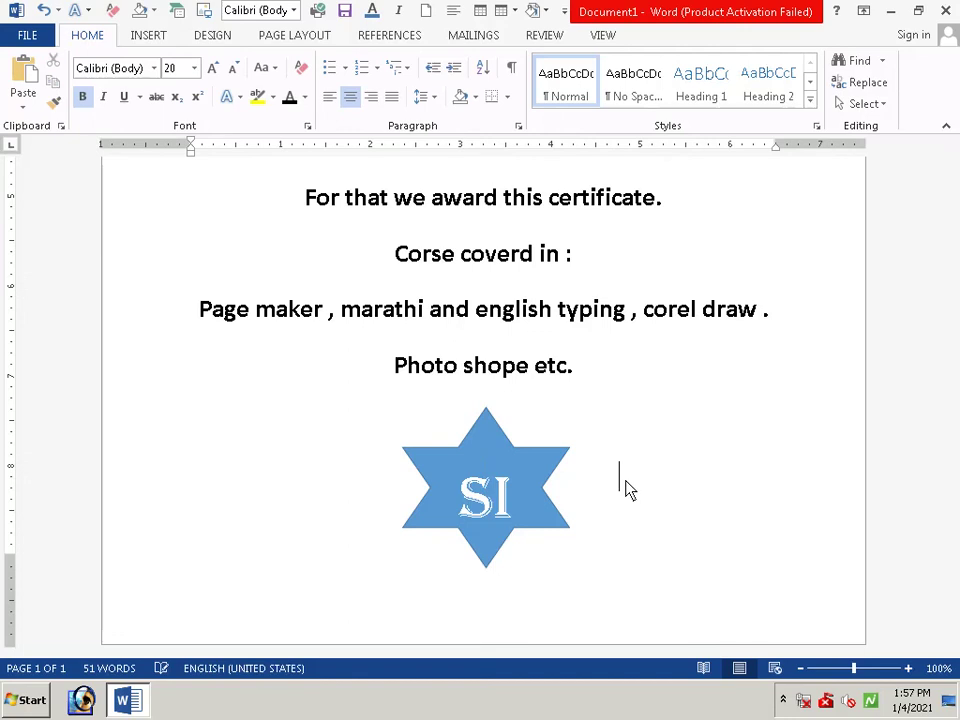
text(s)
text(i)
text(g)
text(nat)
text(ur )
text(of)
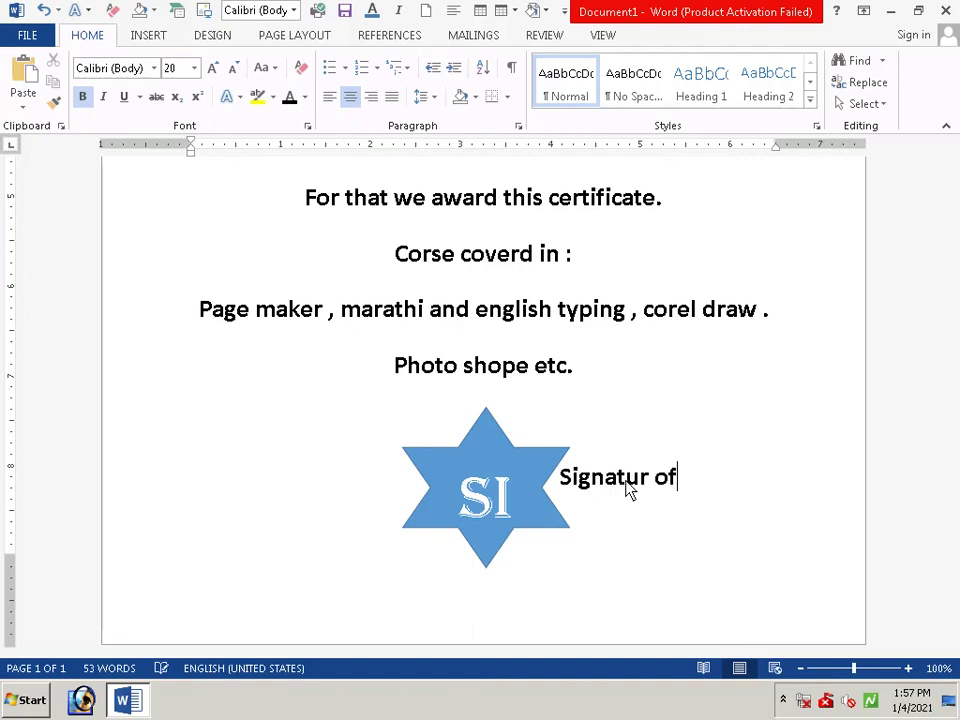
key(Return)
key(F7)
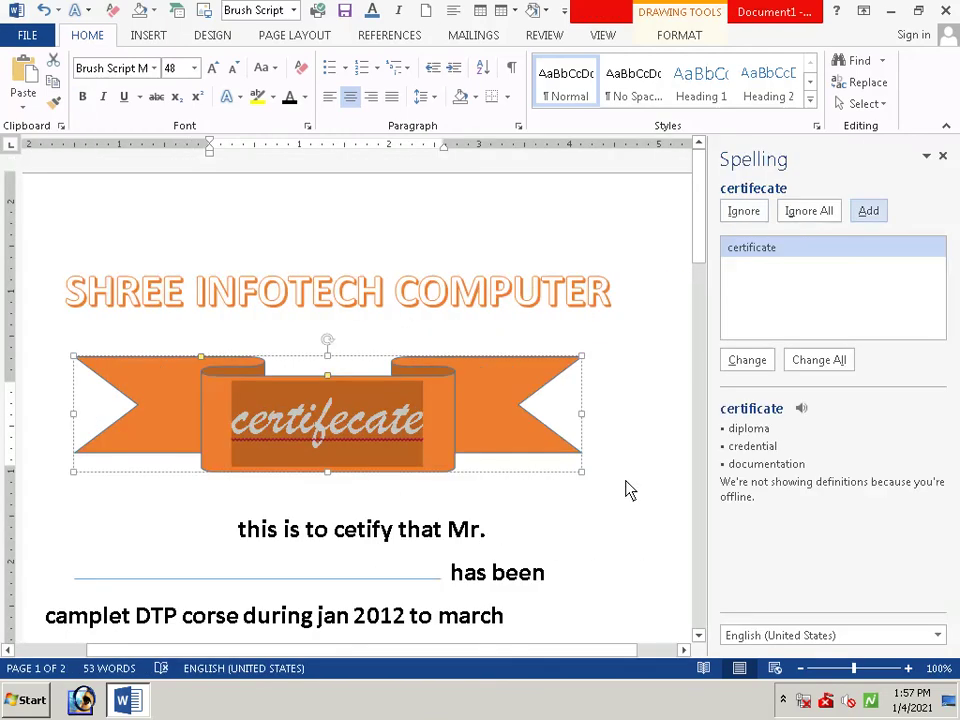
- Close the spell check and retype the final 'f' of 'Signatur of'
click(941, 159)
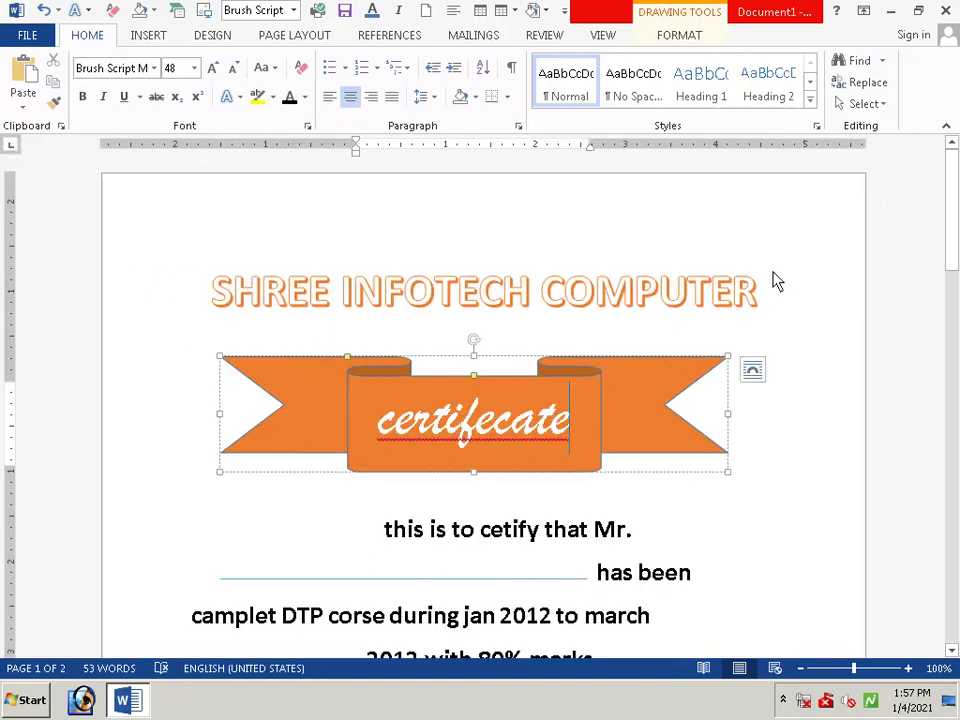
scroll(632, 461, down, 5)
scroll(632, 470, down, 3)
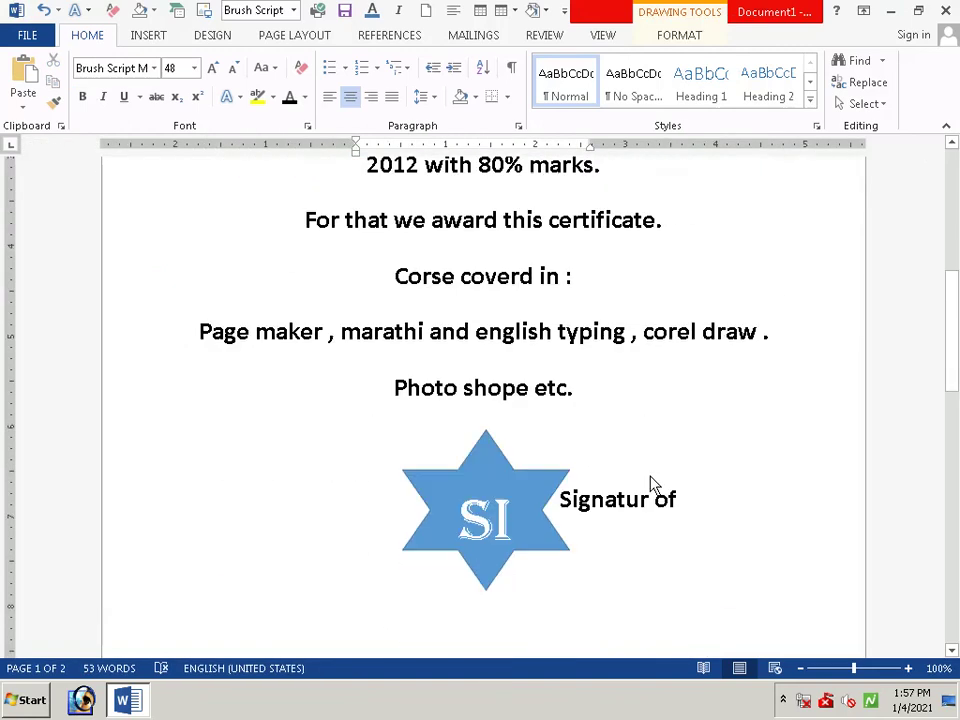
click(688, 520)
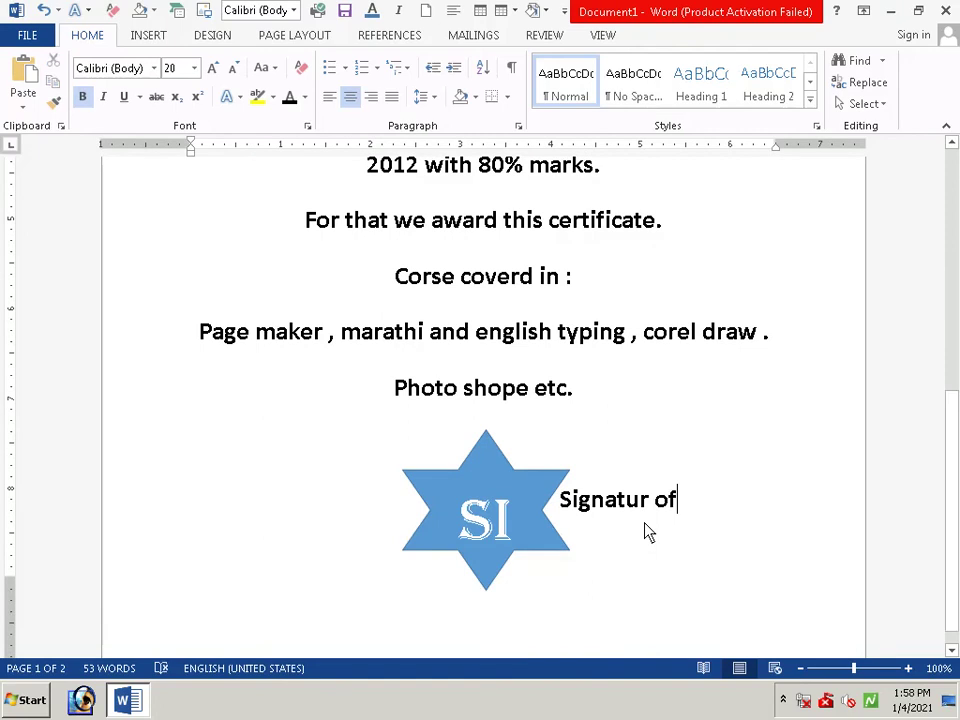
key(BackSpace)
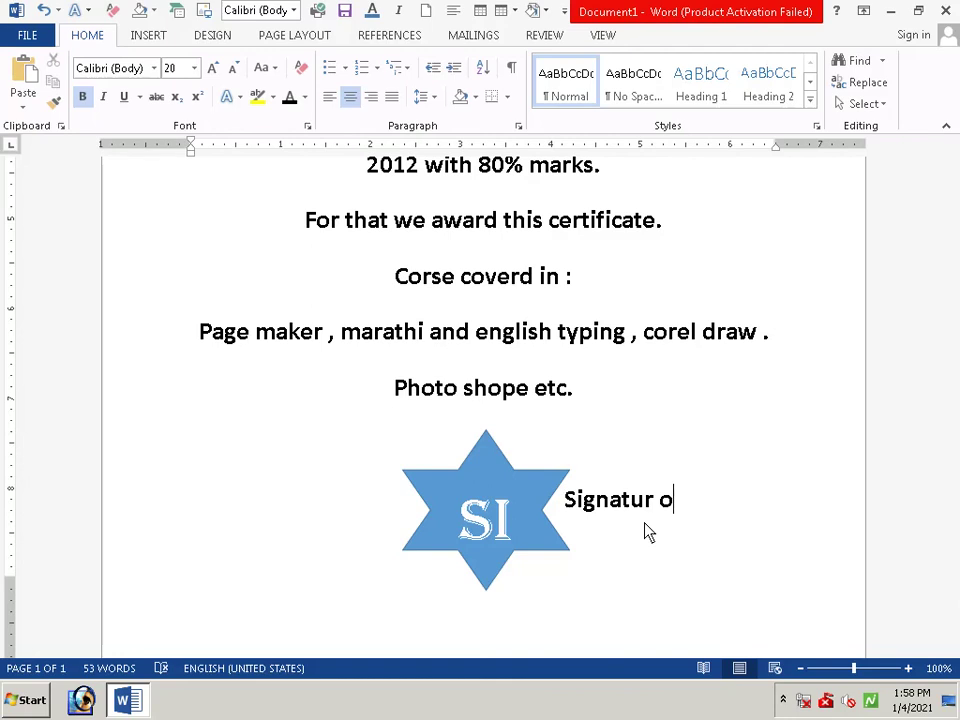
text(f)
- Add 'Principal' on the line below, removing the extra empty line on page 2
key(Return)
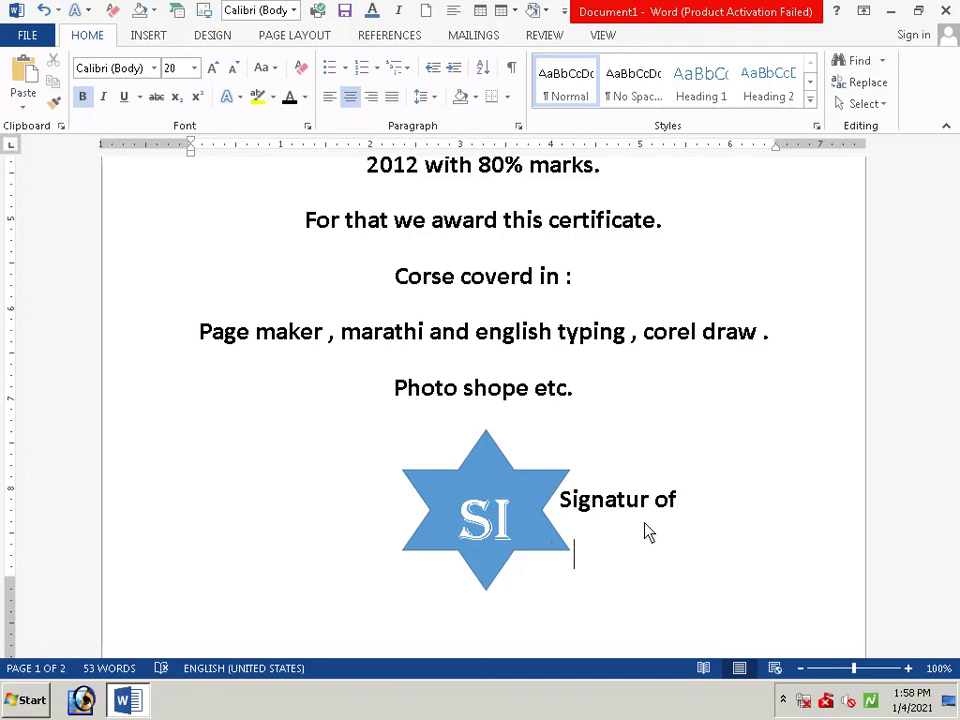
text(prin)
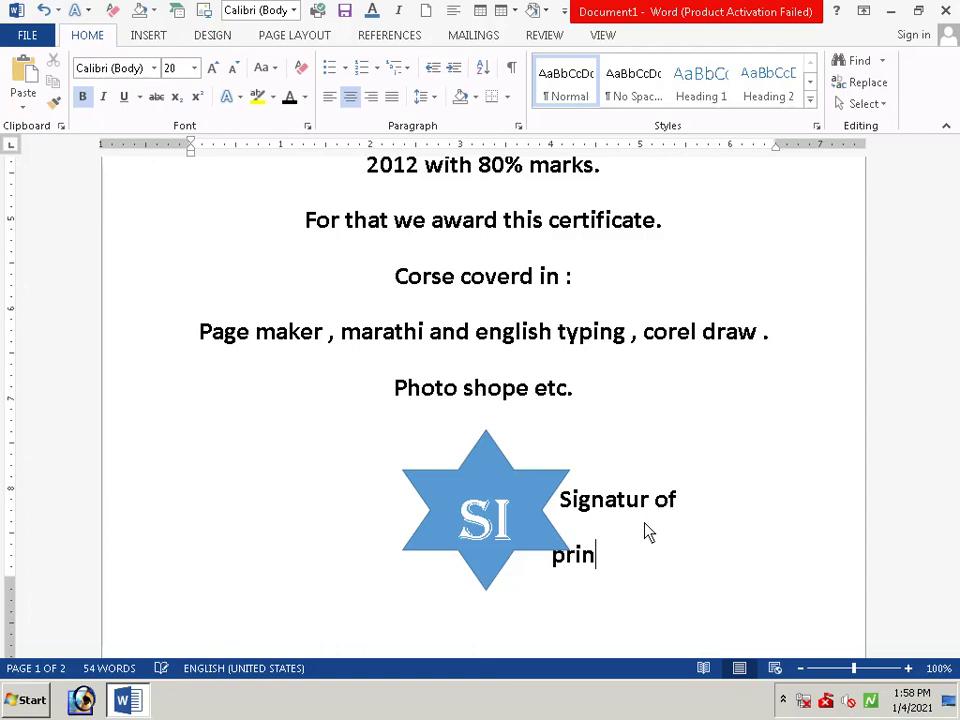
text(c)
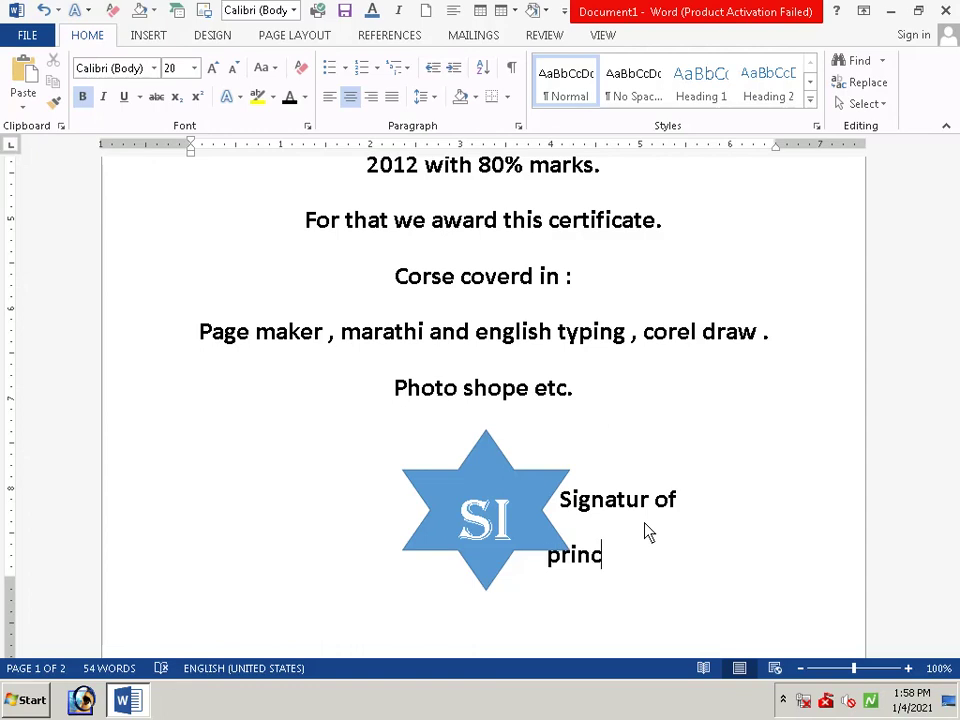
text(ipal)
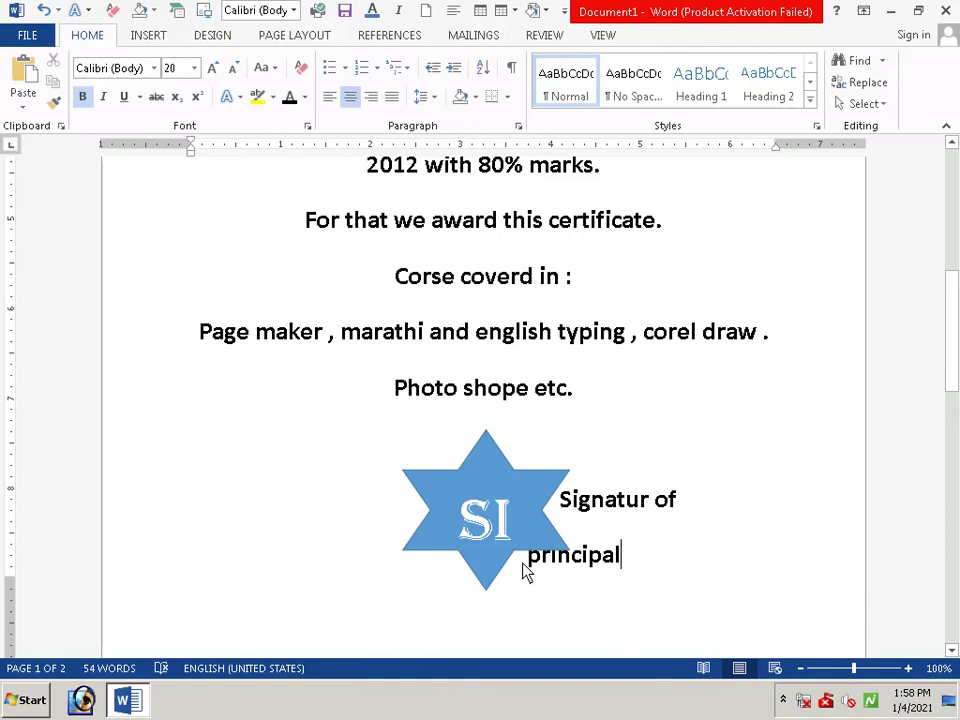
scroll(579, 536, down, 2)
scroll(582, 536, up, 2)
key(Return)
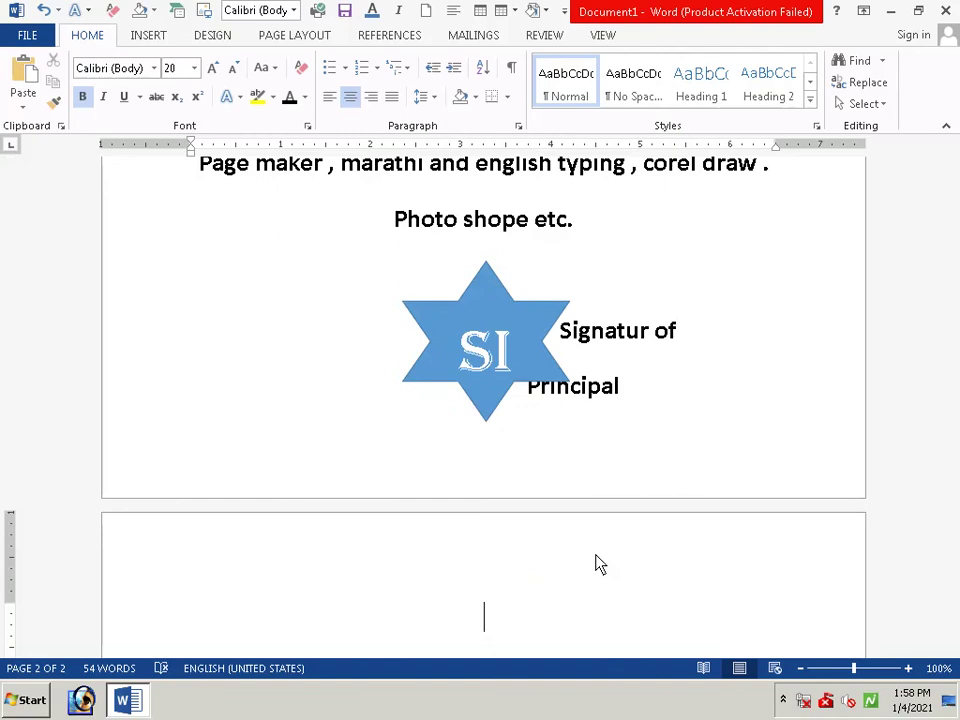
key(ctrl+l)
key(BackSpace)
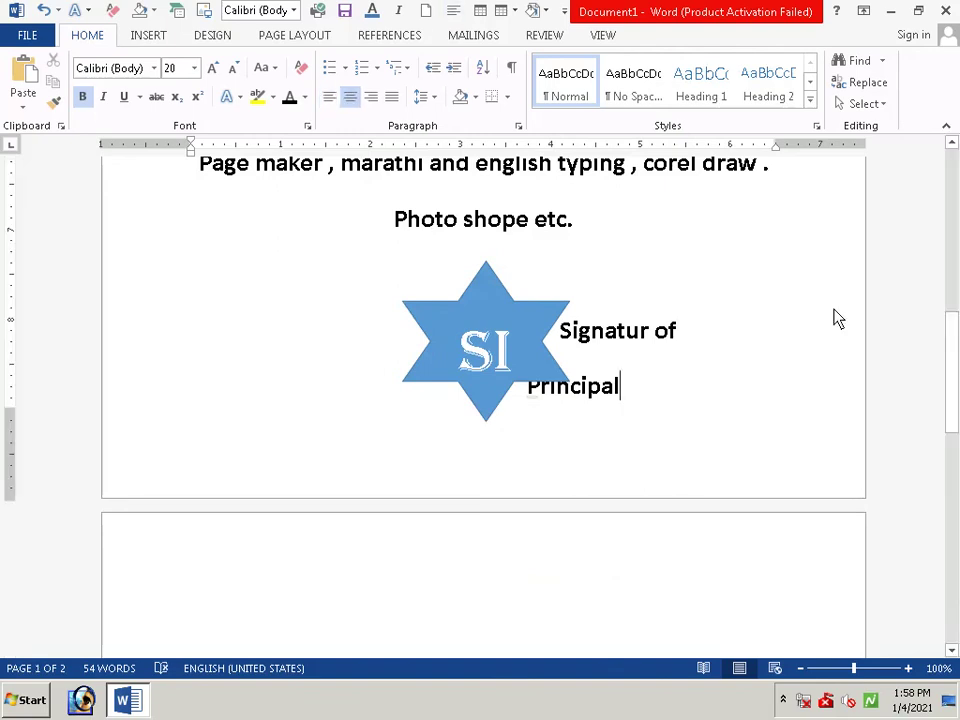
- Drag the whole SI star shape left so it clears the 'Principal' line
click(491, 306)
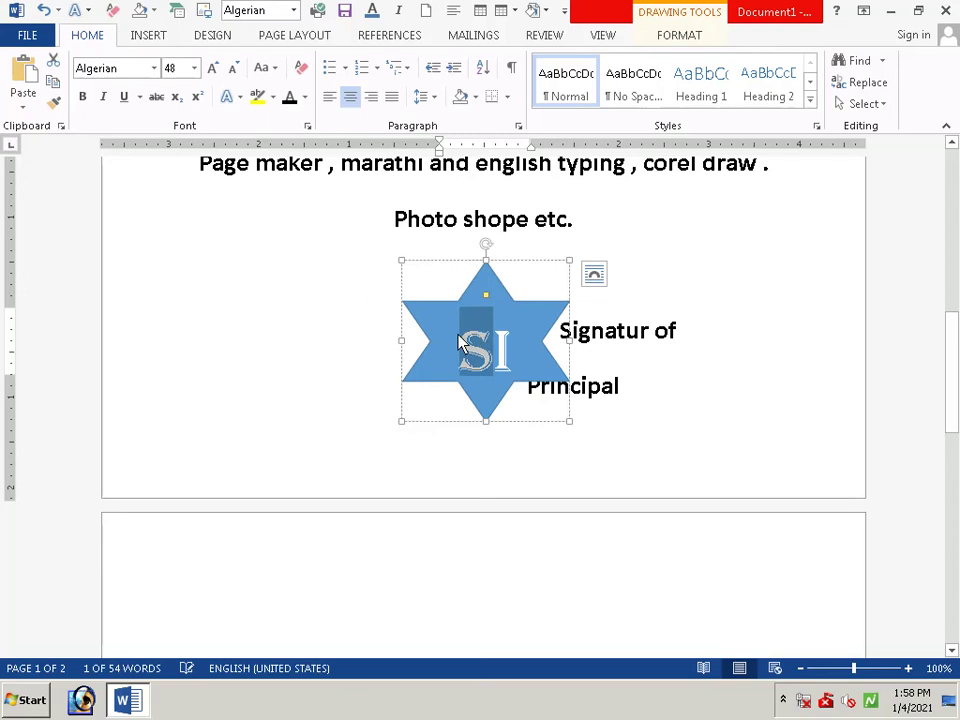
click(489, 325)
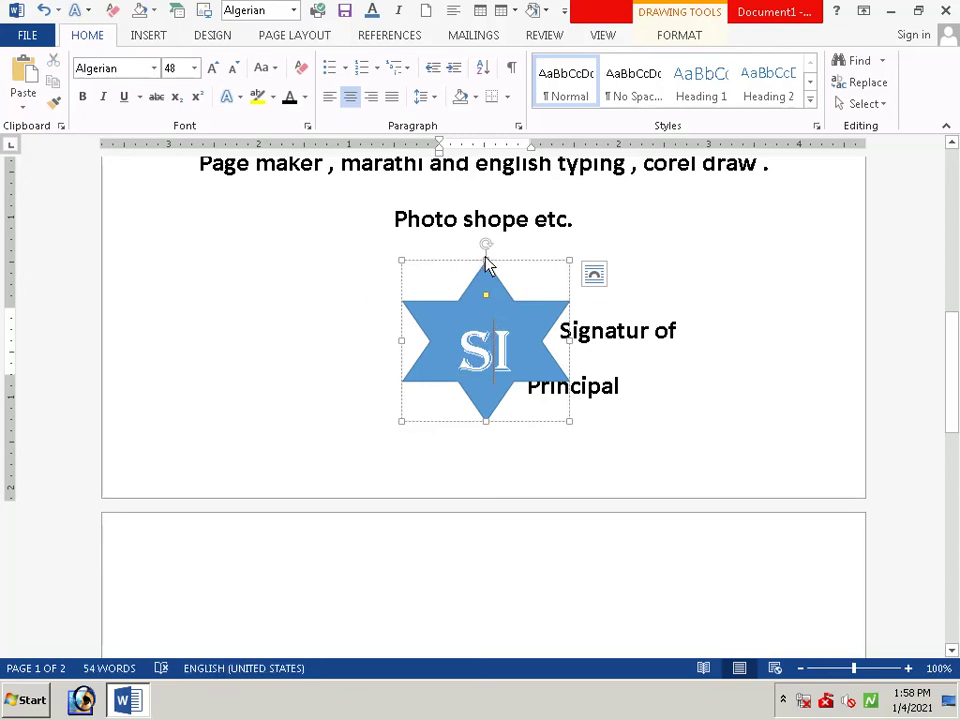
mouse_move(478, 262)
mouse_down()
mouse_move(489, 268)
mouse_move(478, 268)
mouse_up()
click(489, 292)
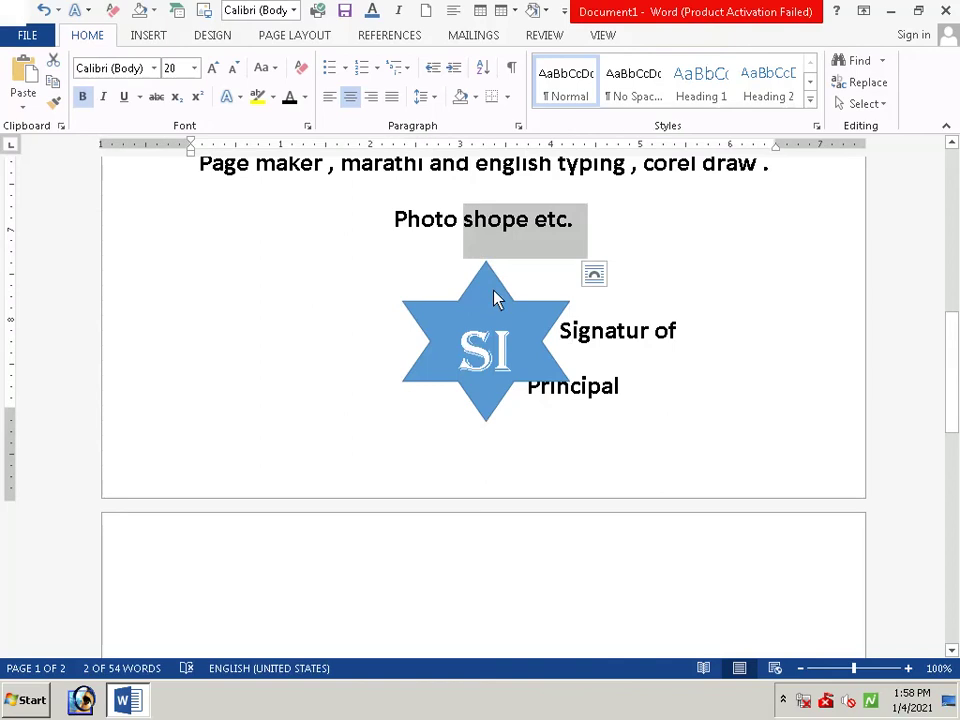
click(493, 320)
key(shift+Left)
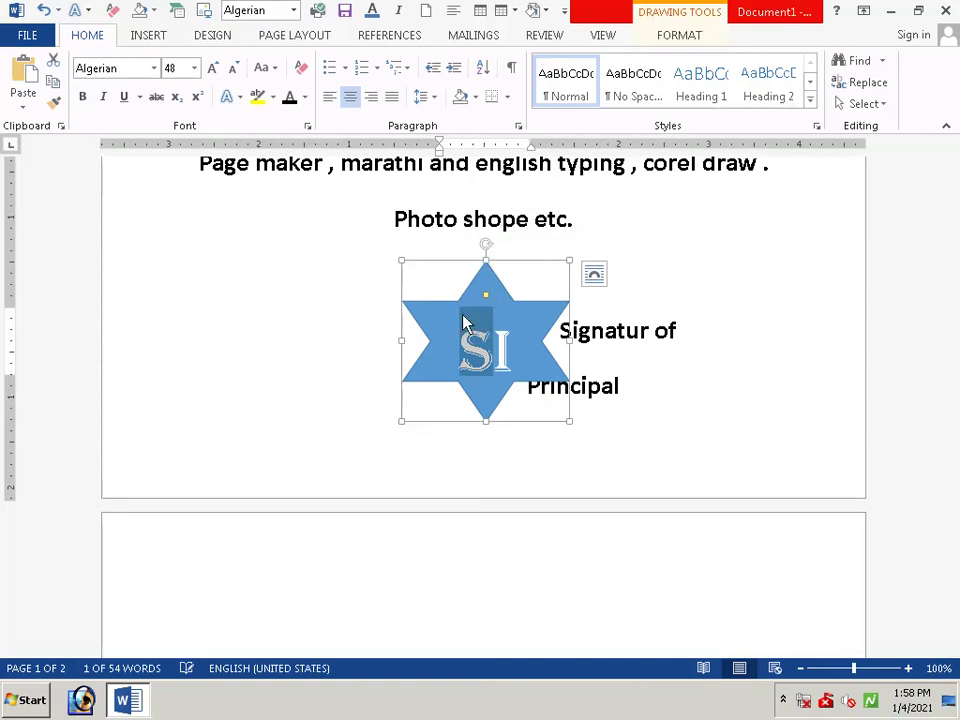
key(shift+End)
click(414, 317)
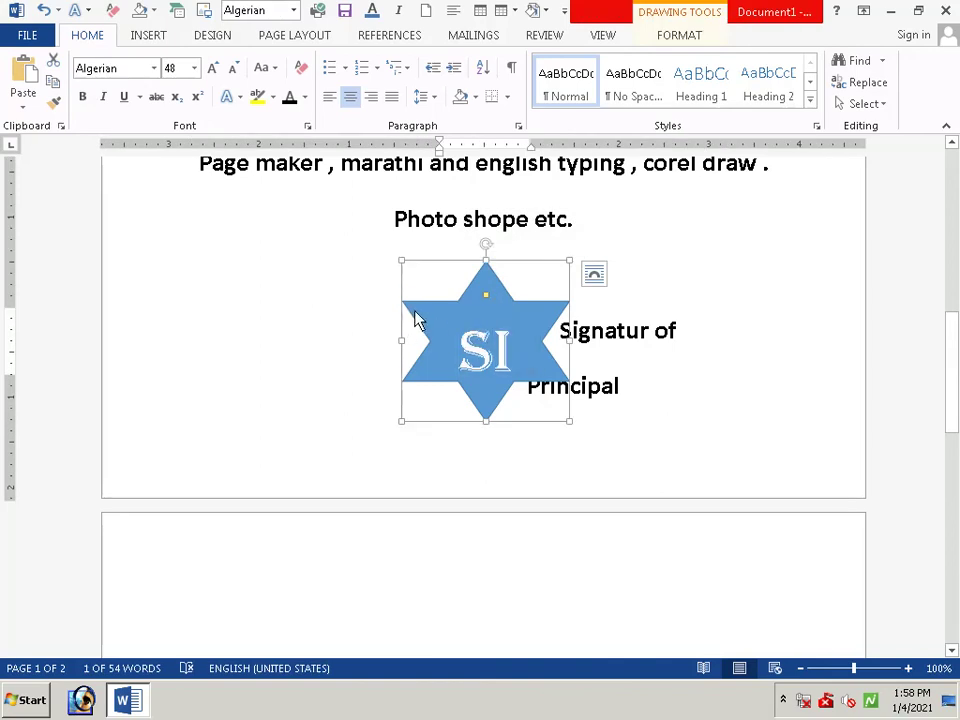
drag(450, 309, 386, 321)
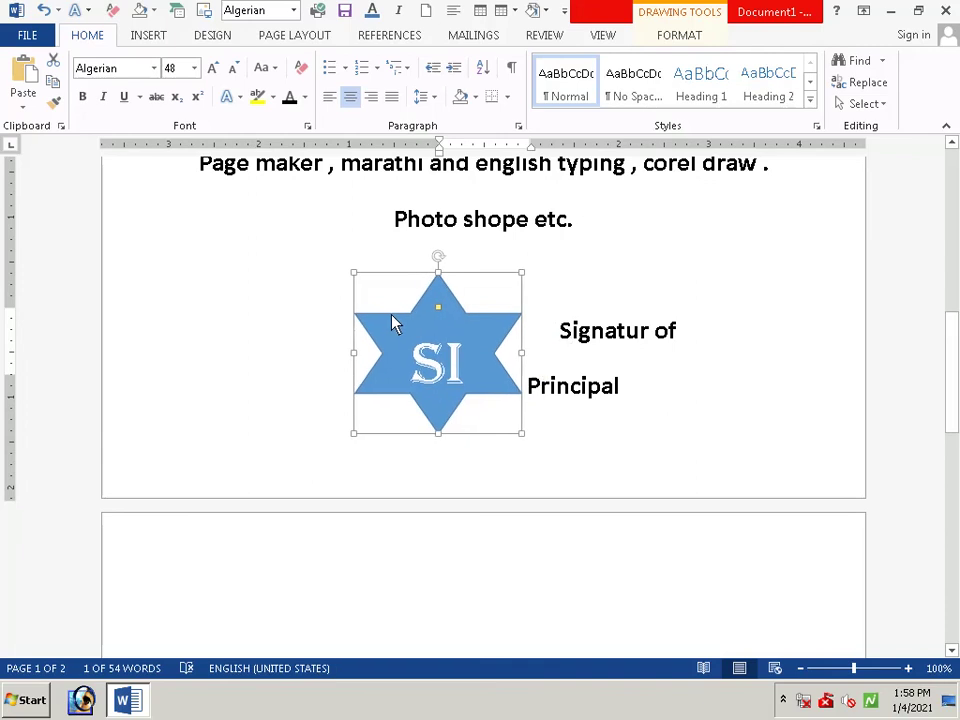
click(548, 390)
drag(527, 390, 629, 369)
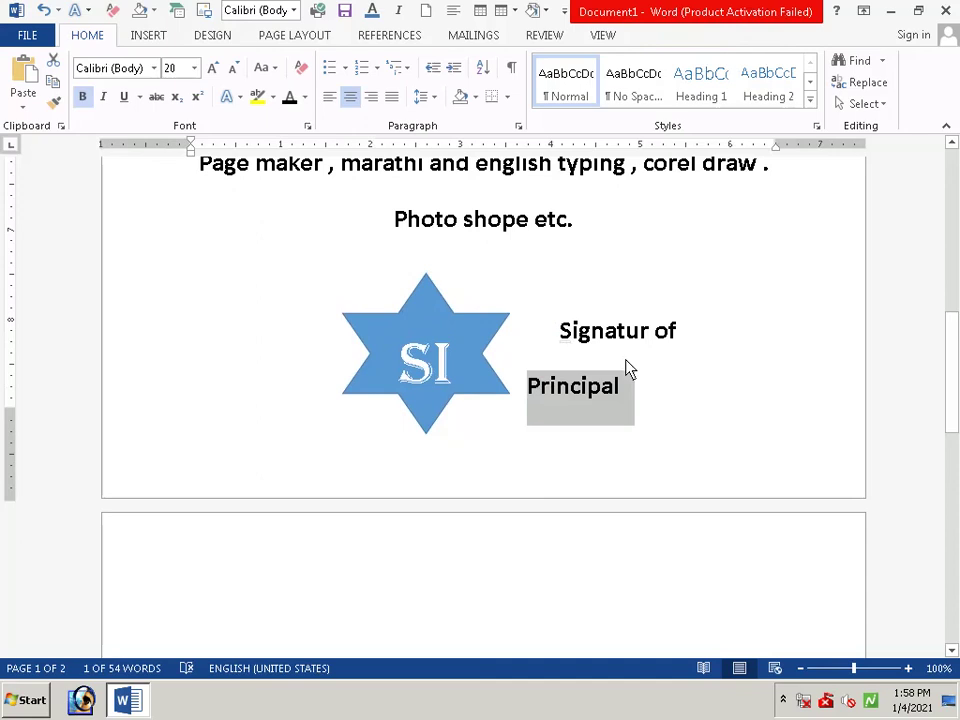
- Delete 'Principal' and retype it as 'pricipal' on the same line after 'Signatur'
key(Delete)
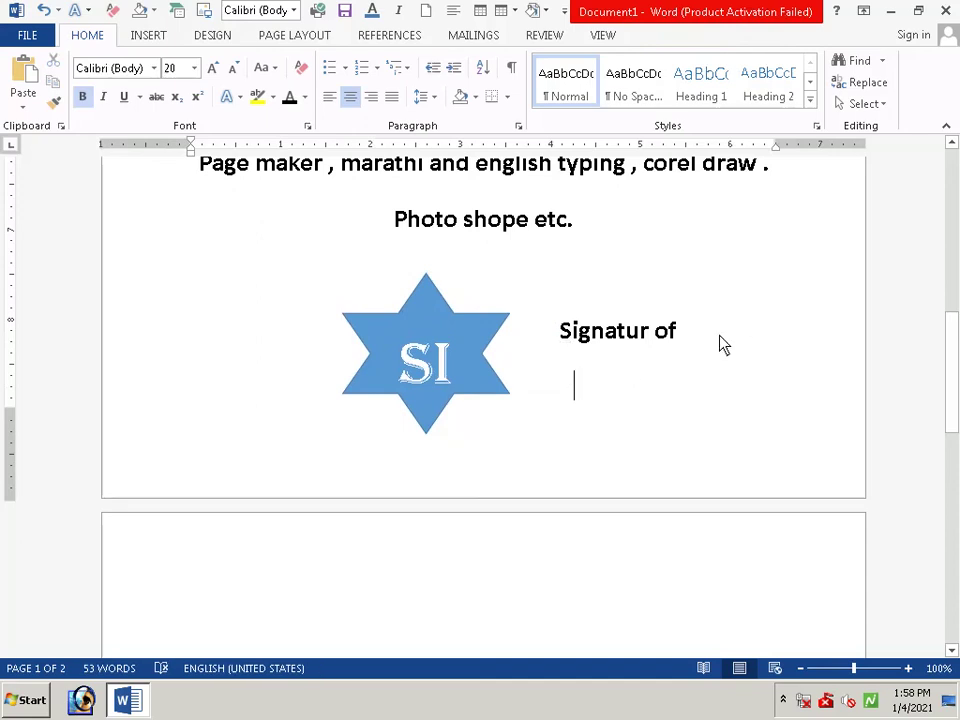
click(705, 345)
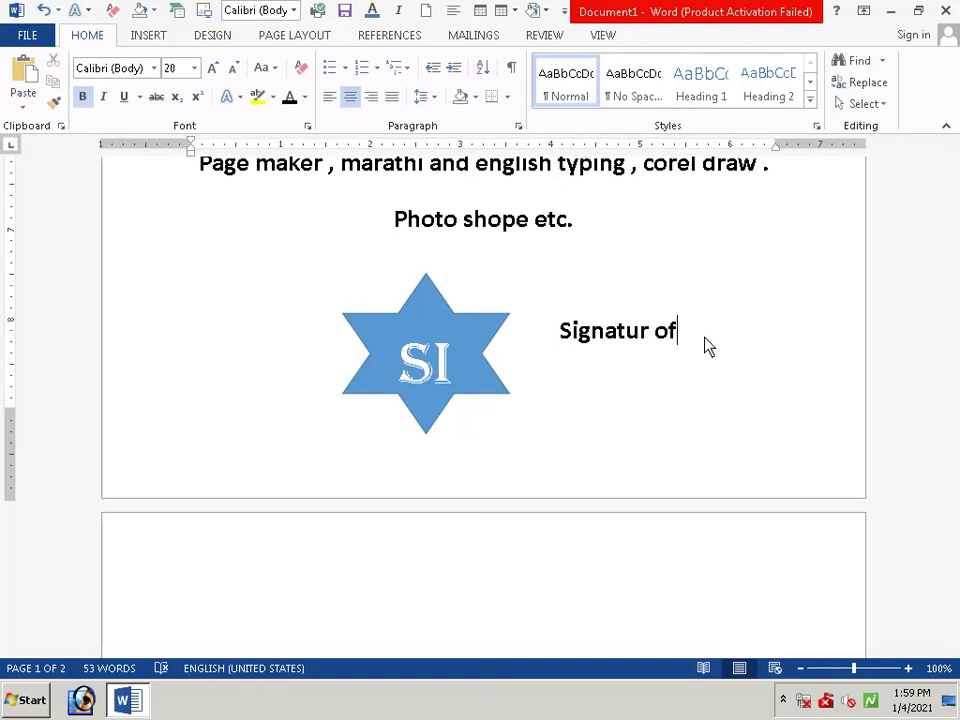
text(pri)
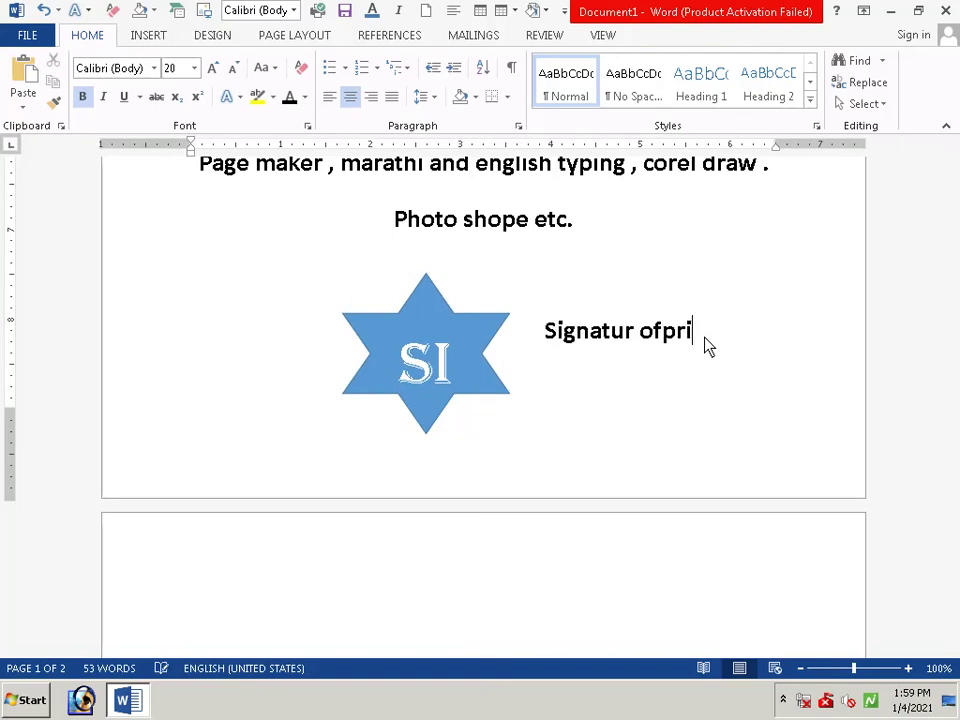
key(BackSpace)
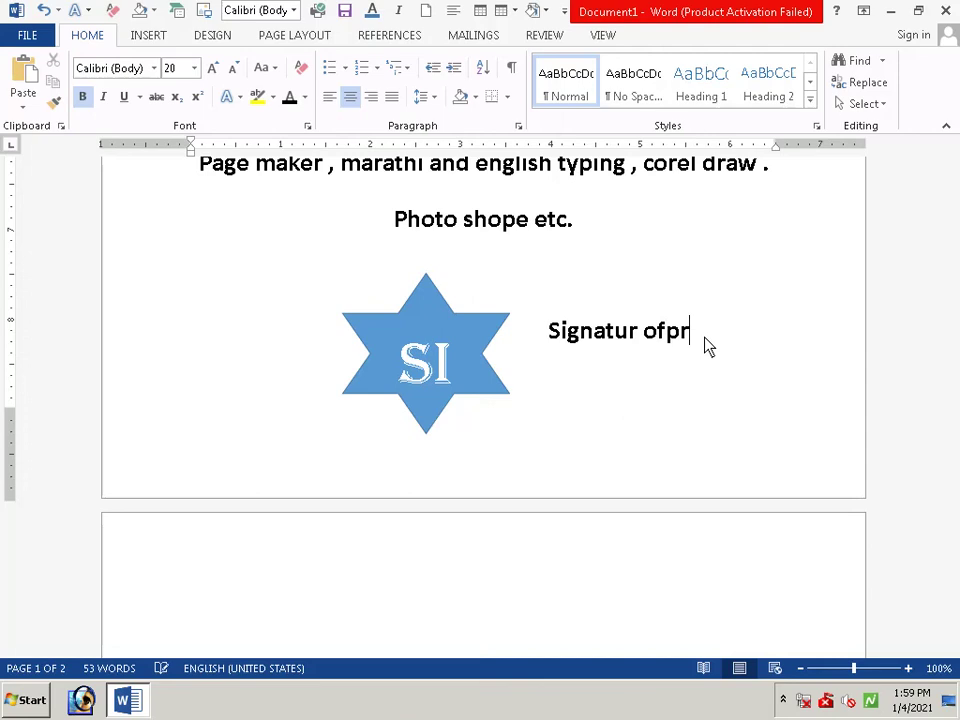
key(BackSpace)
key(BackSpace)
key(BackSpace)
key(BackSpace)
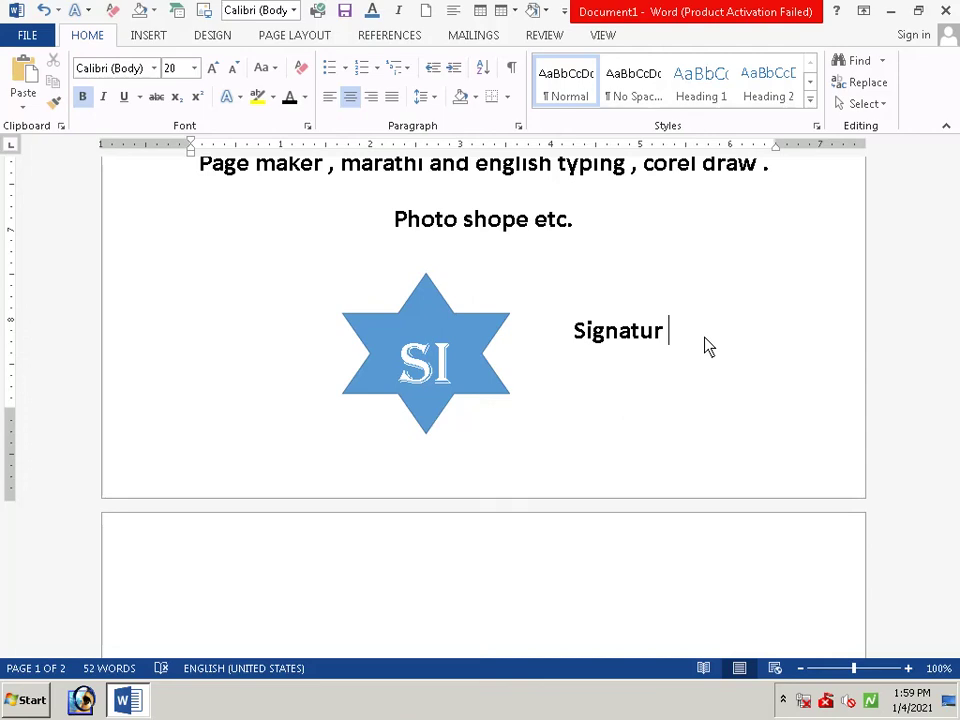
text(pri)
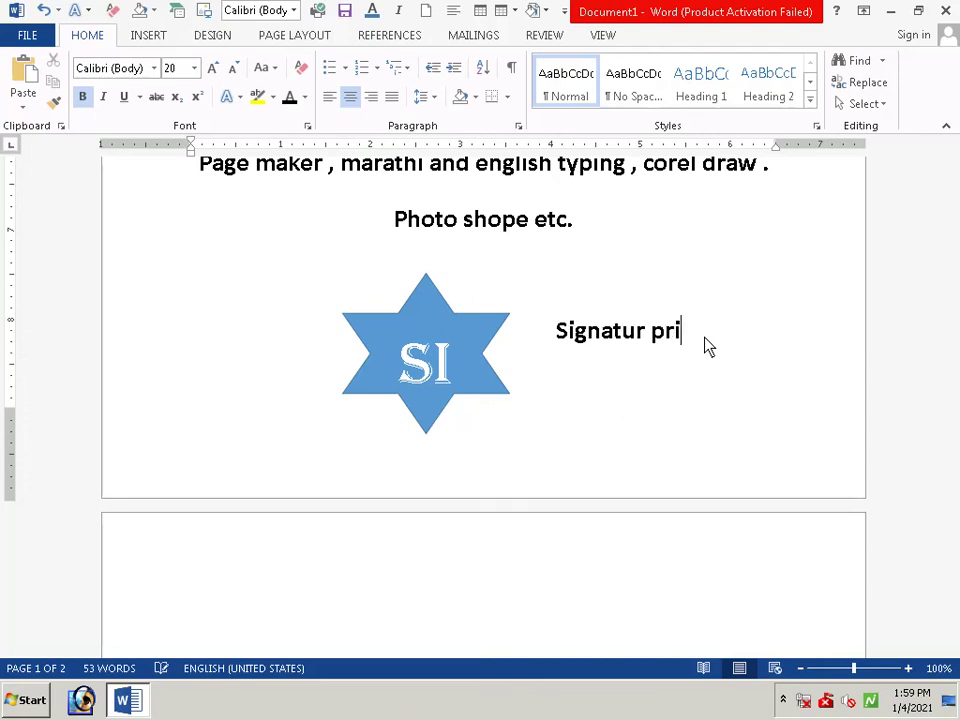
text(ci)
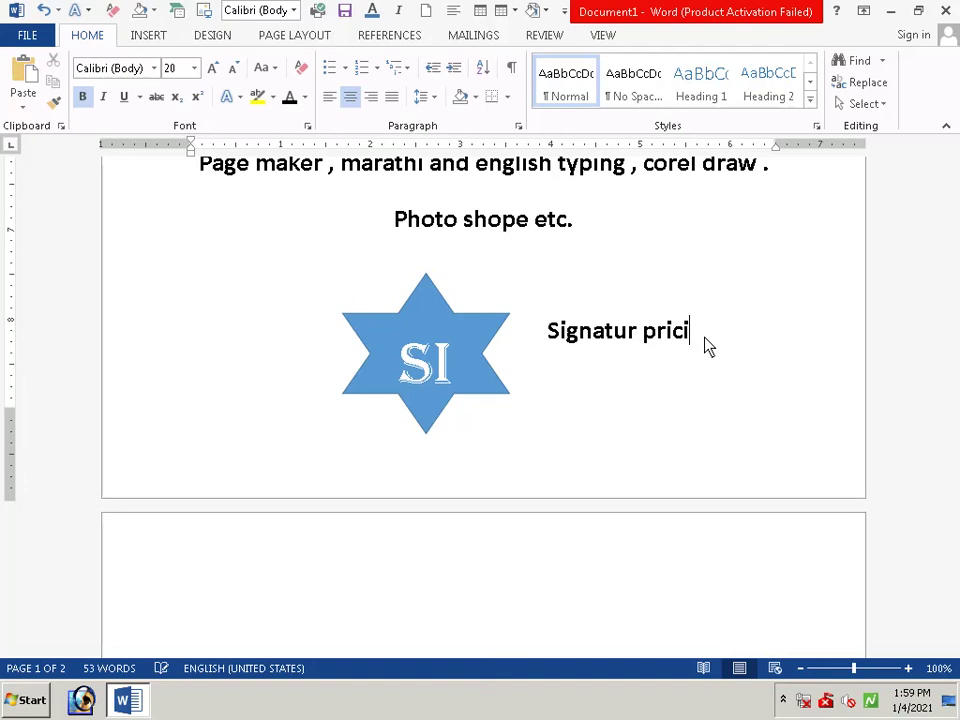
text(pal)
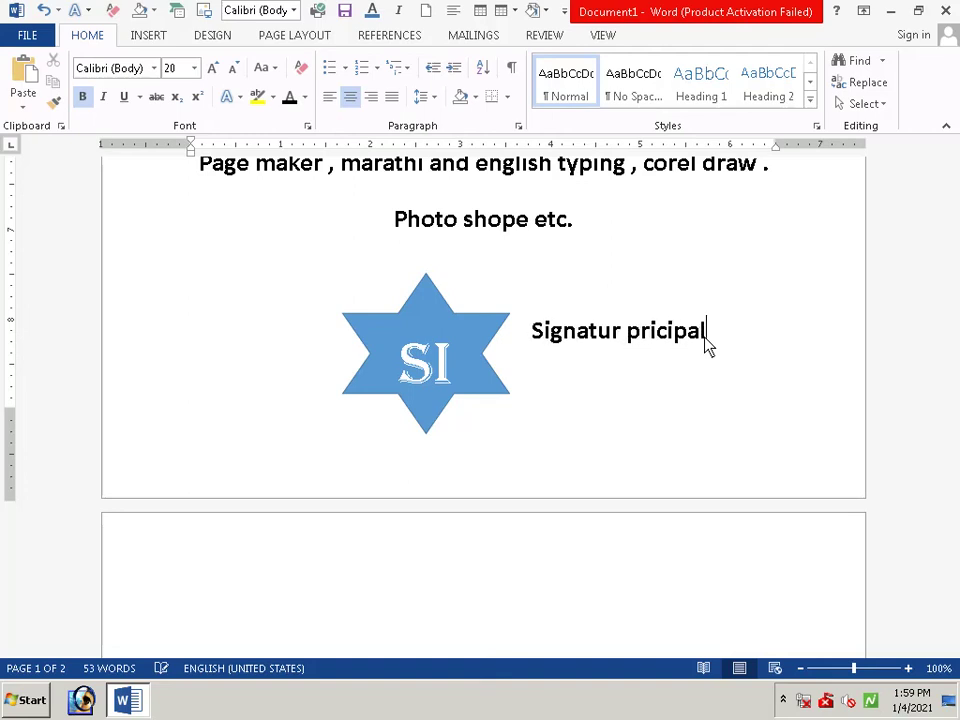
- Restore 'of' and fix the spacing so the label reads 'Signatur of pricipal'
click(623, 332)
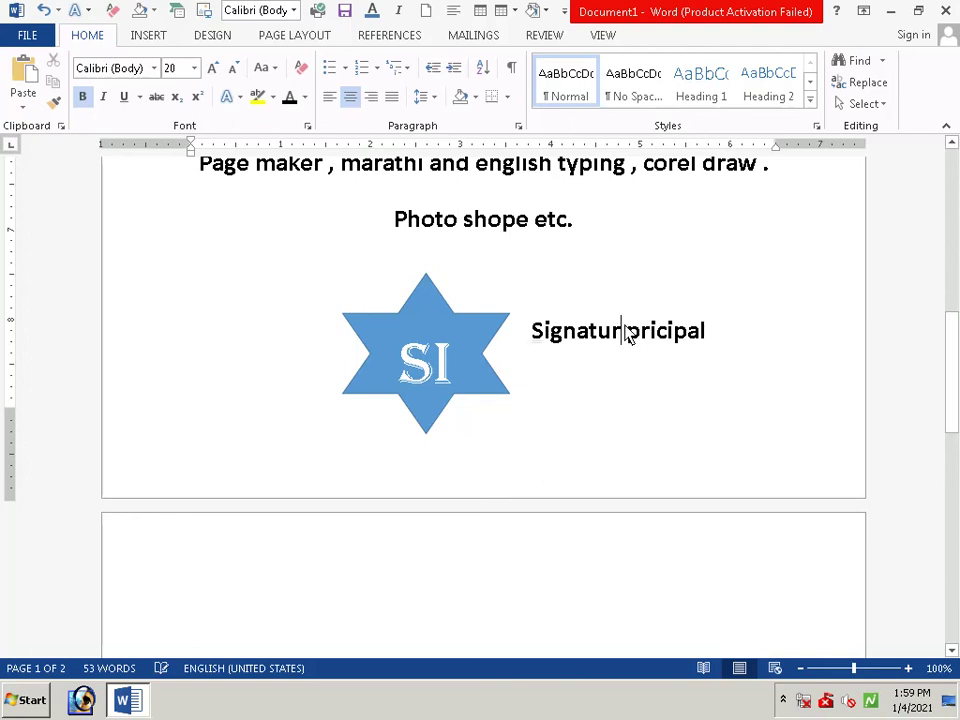
text(e)
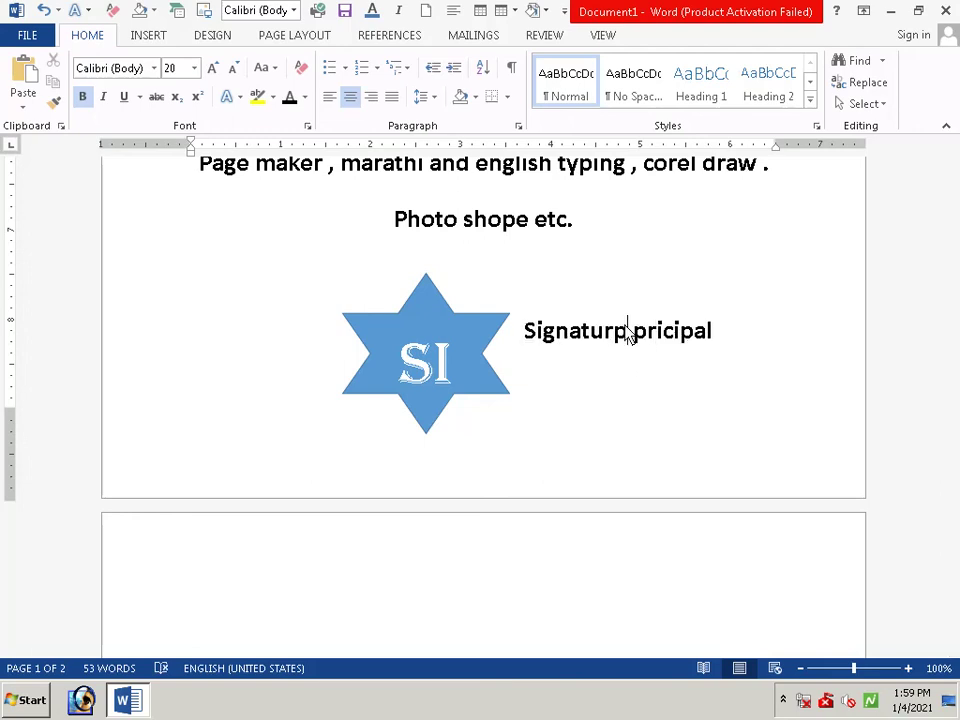
key(BackSpace)
text(e)
text(o)
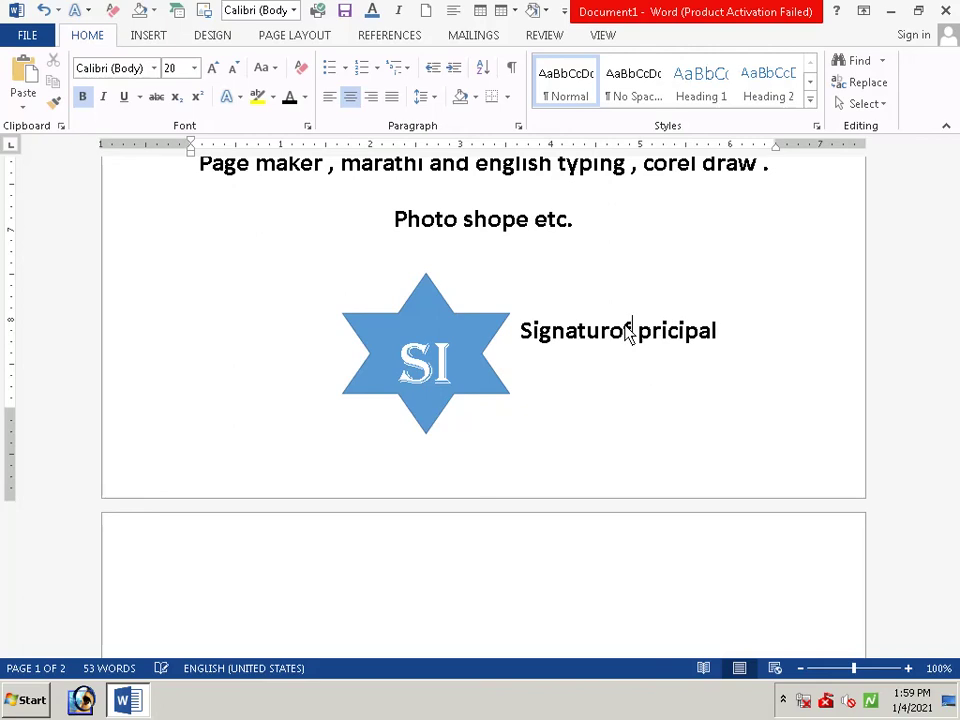
text(f)
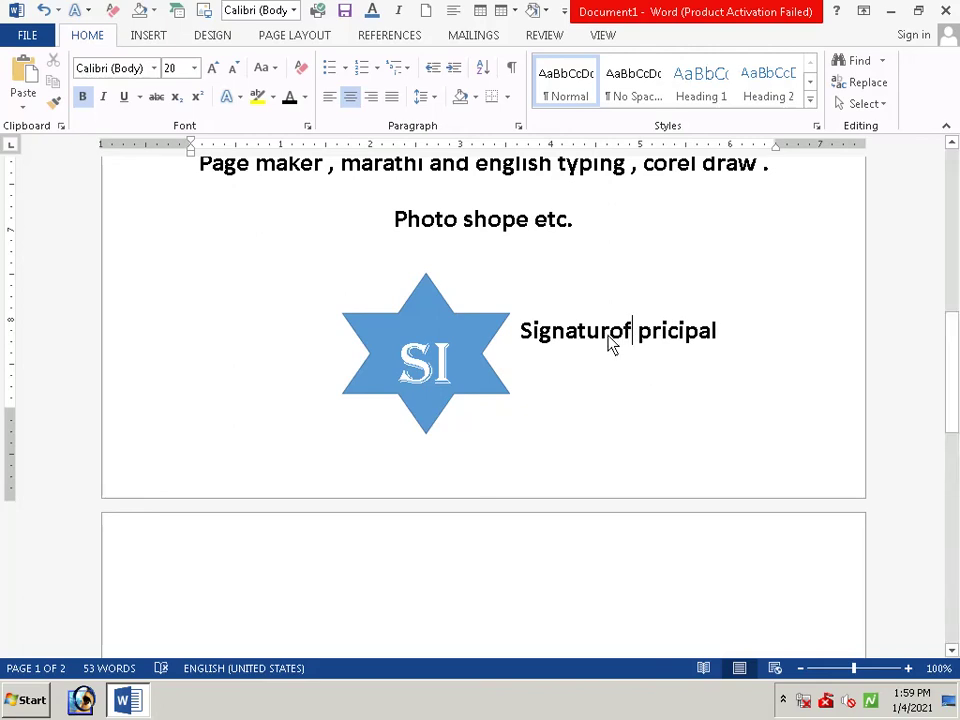
click(611, 331)
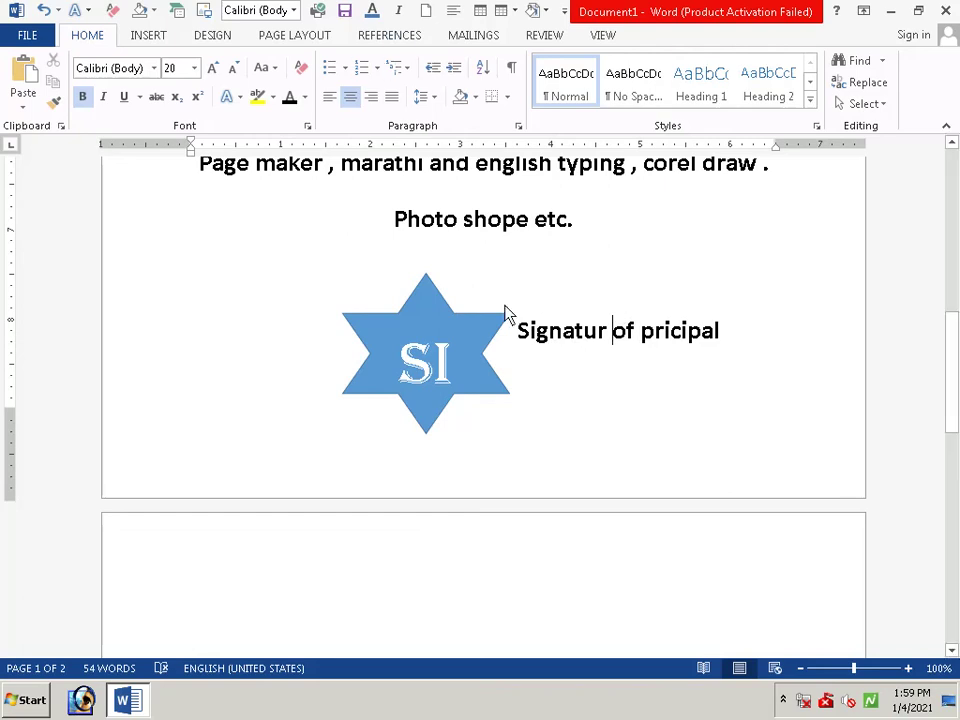
- Select the signature label line and preview the certificate in print preview
drag(520, 348, 720, 349)
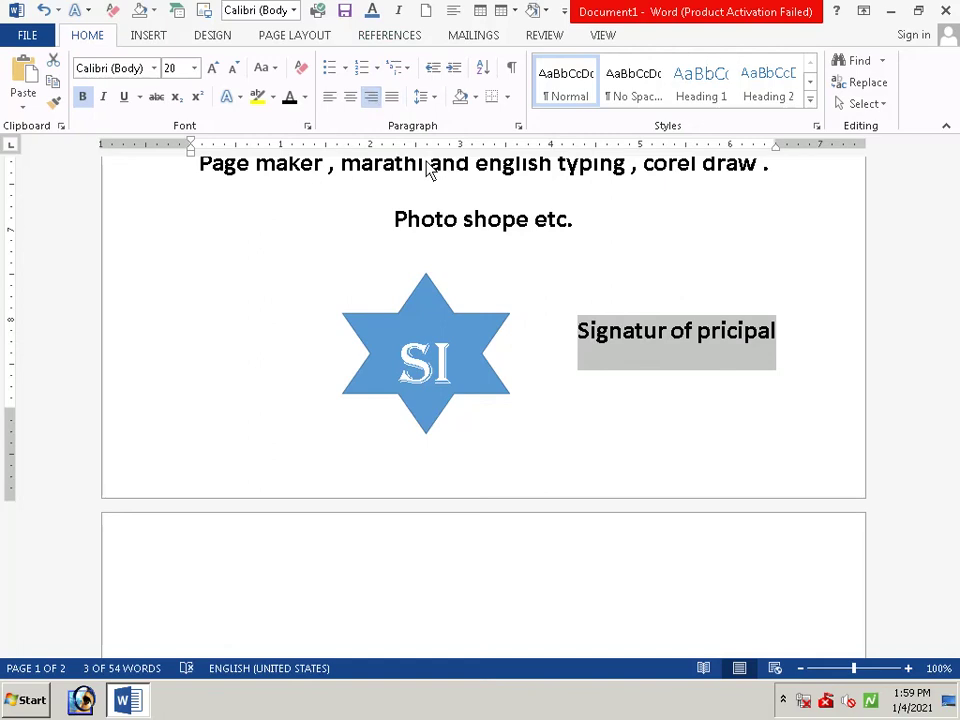
scroll(634, 440, up, 2)
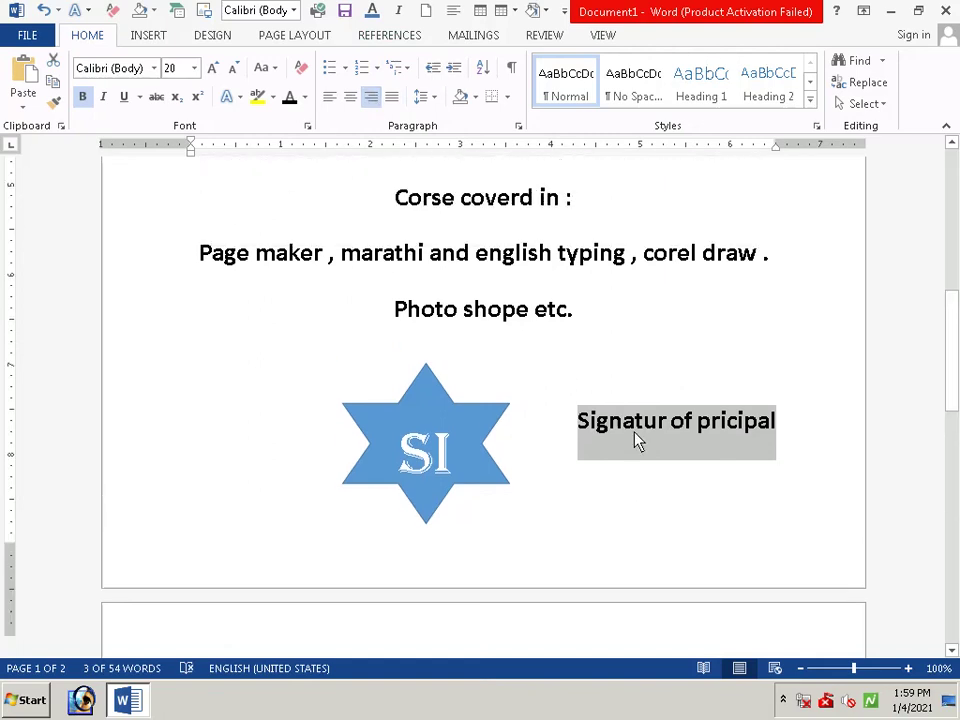
scroll(634, 440, up, 2)
scroll(660, 440, up, 2)
scroll(677, 440, up, 3)
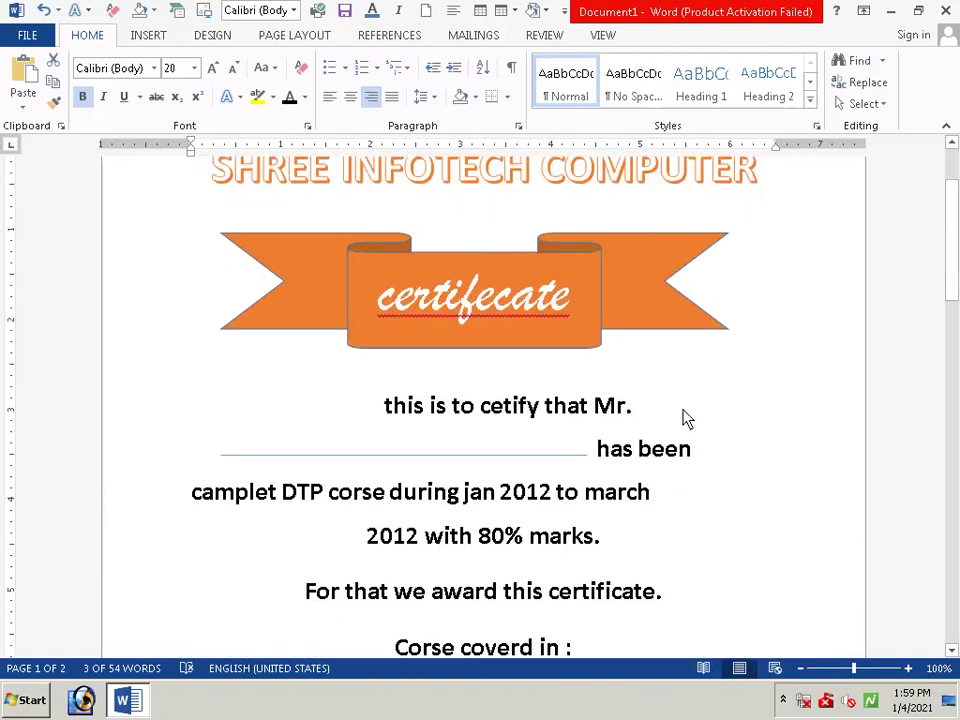
scroll(688, 413, down, 2)
scroll(688, 413, down, 1)
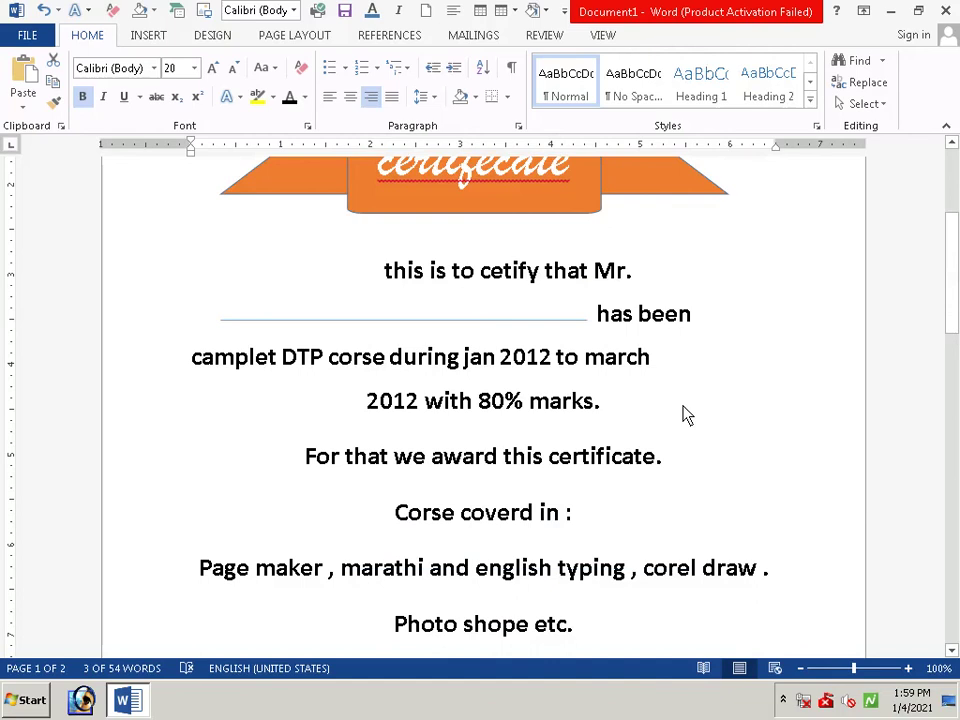
key(ctrl+p)
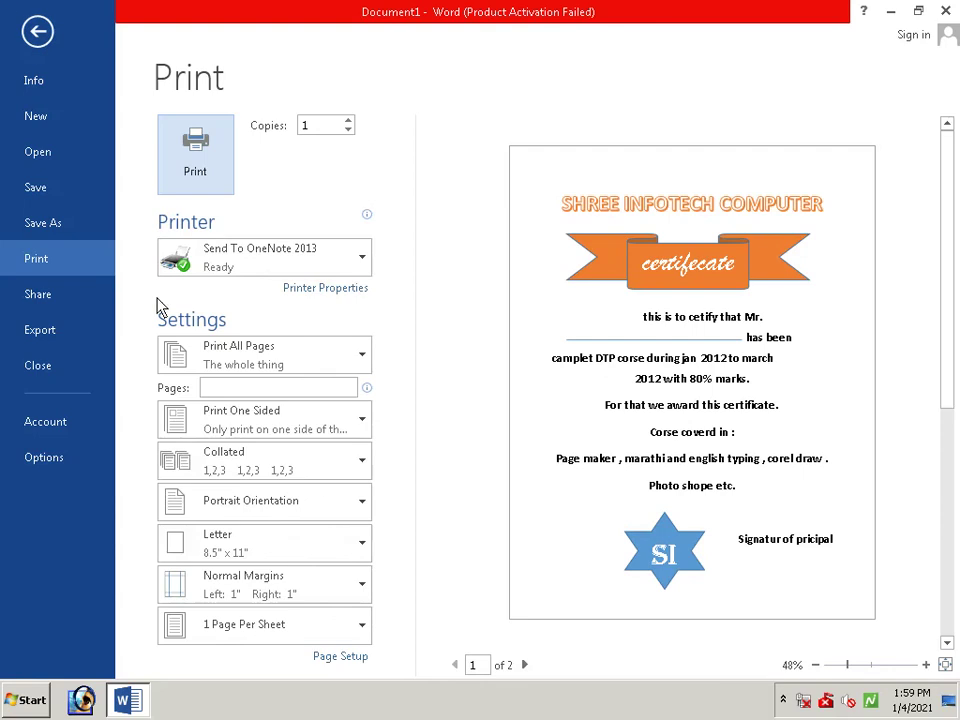
- Open Windows' Notification Area Icons settings from the hidden tray icons
click(783, 700)
click(767, 625)
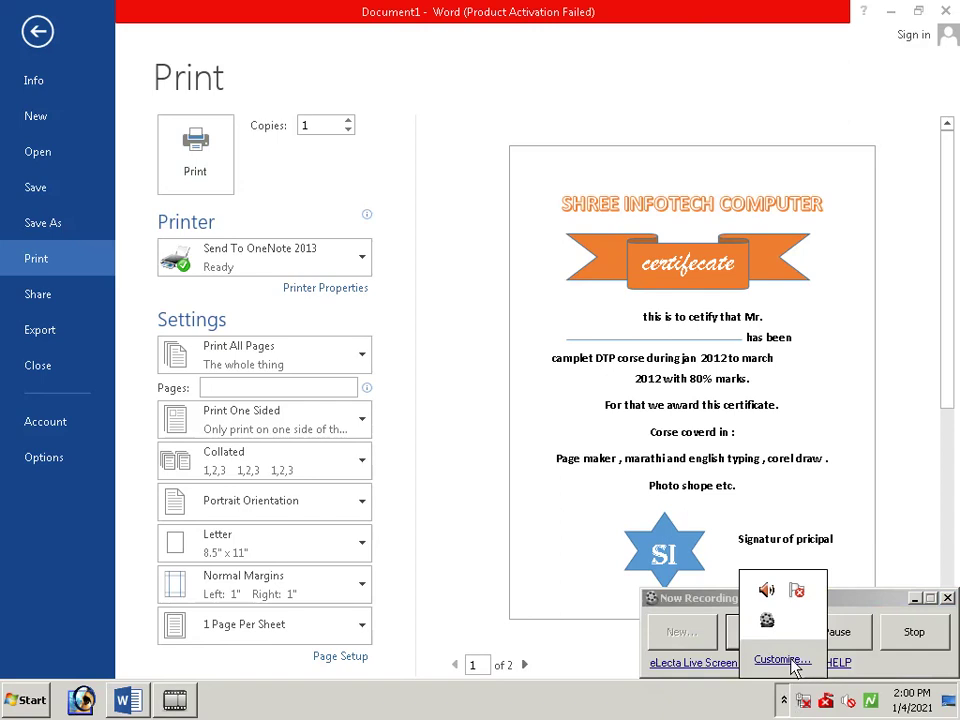
click(790, 660)
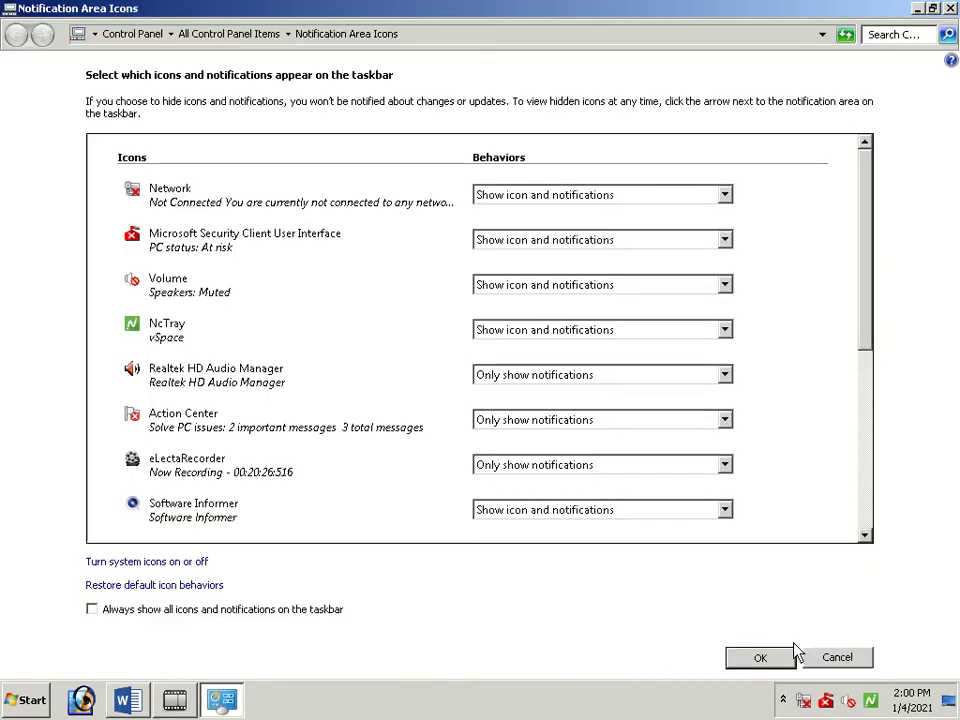